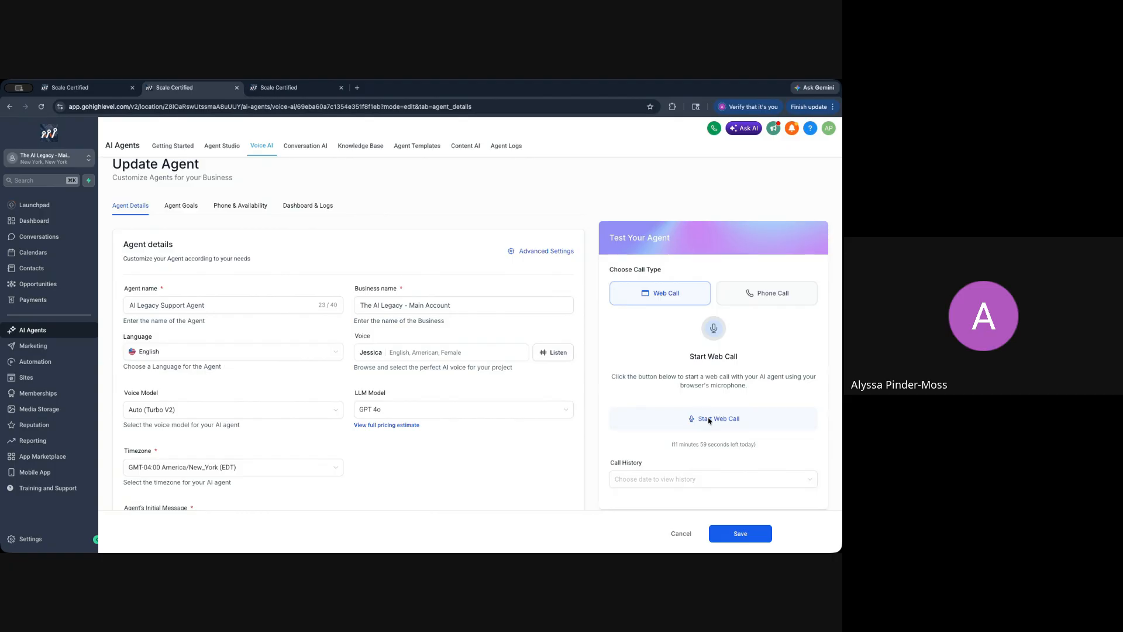
# Step: Run a test web call with the AI Legacy Support Agent
pyautogui.scroll(-1, 709, 420)
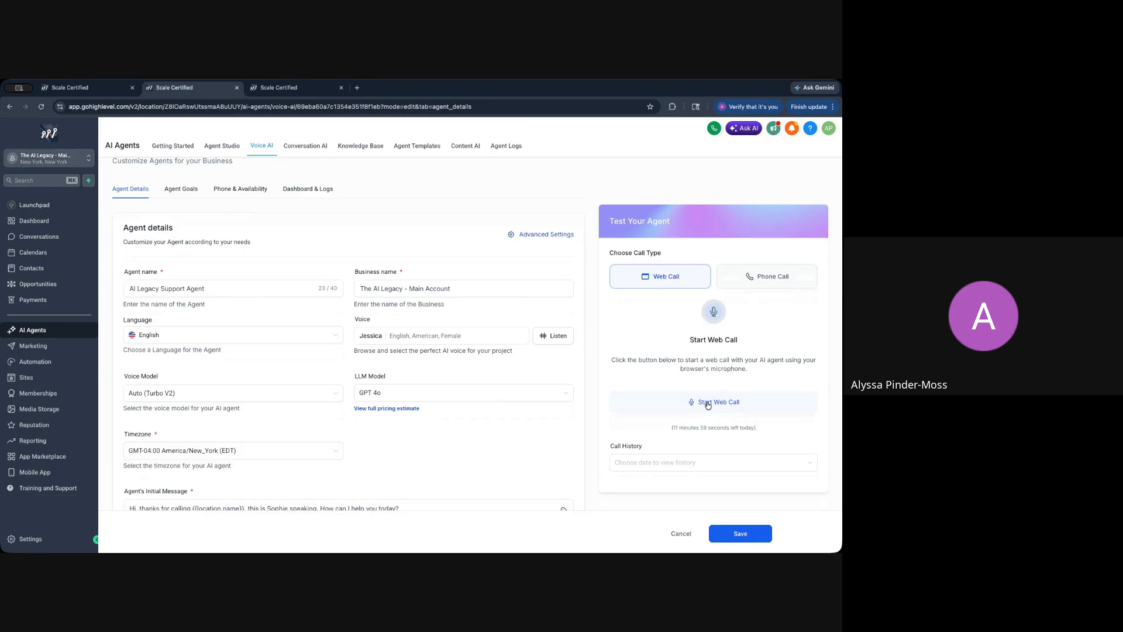
pyautogui.click(708, 404)
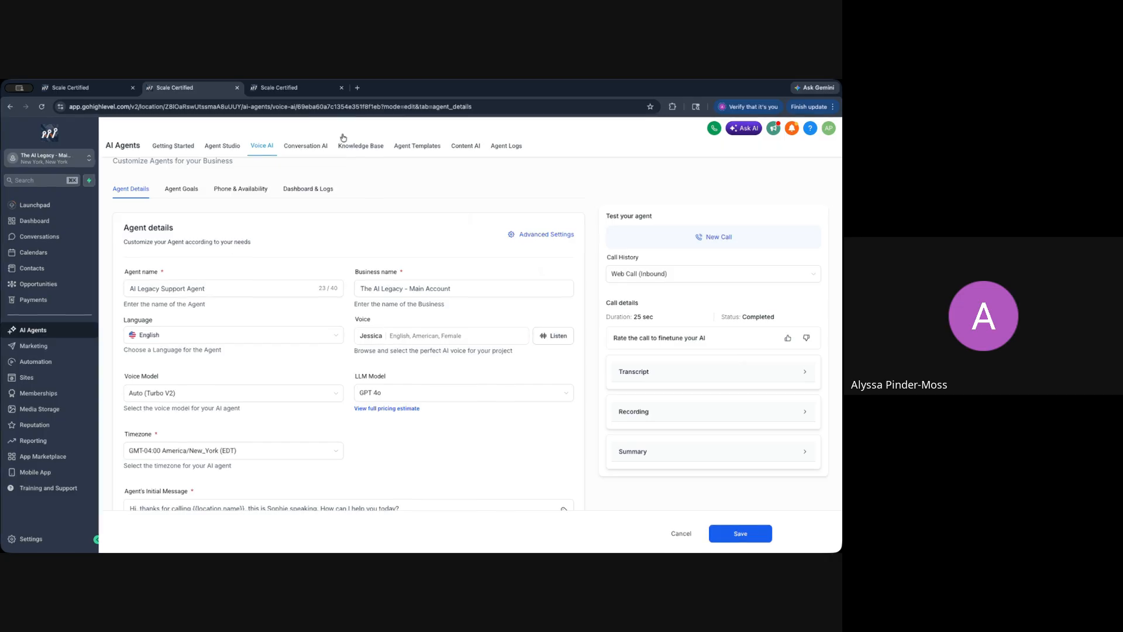
# Step: Open the FAQ section of the AI Legacy knowledge base and look over the first questions
pyautogui.click(291, 87)
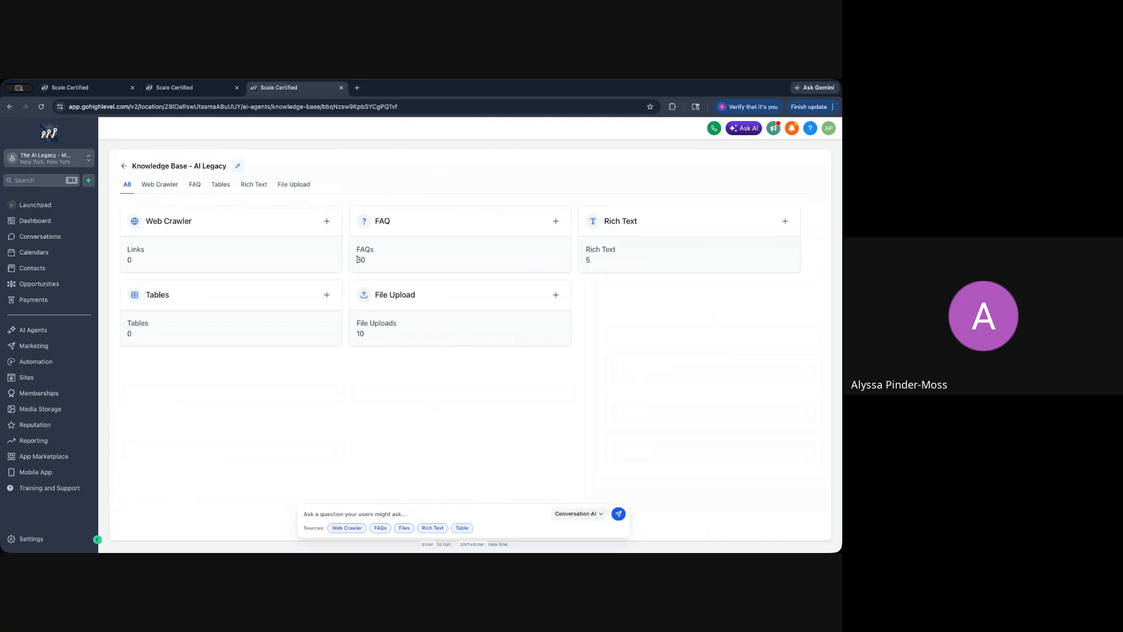
pyautogui.click(195, 185)
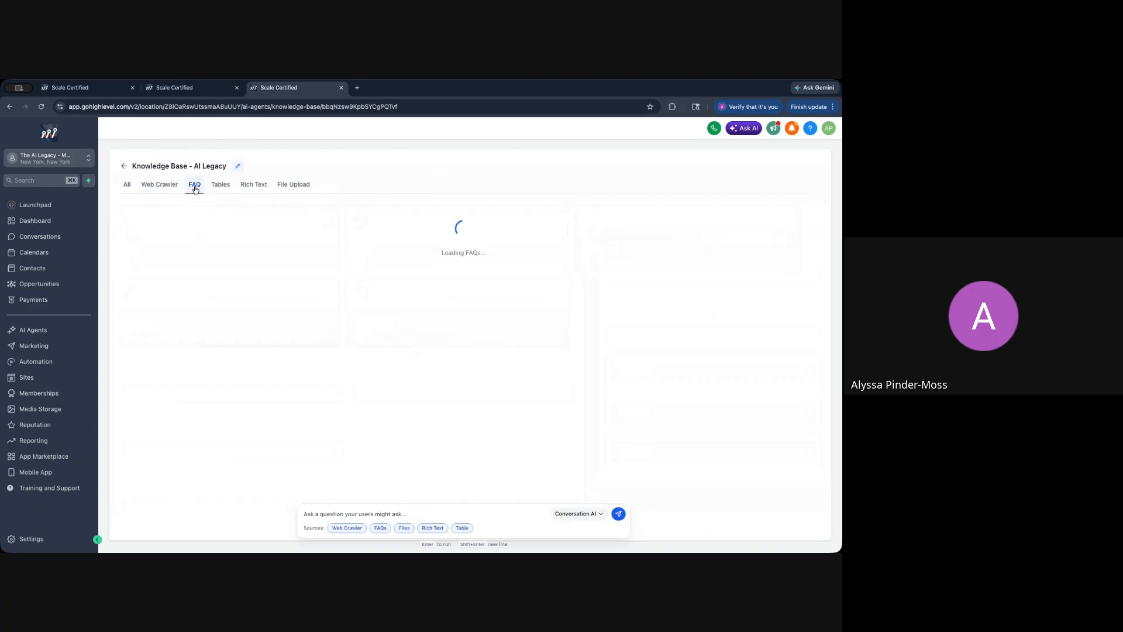
pyautogui.scroll(-2, 286, 299)
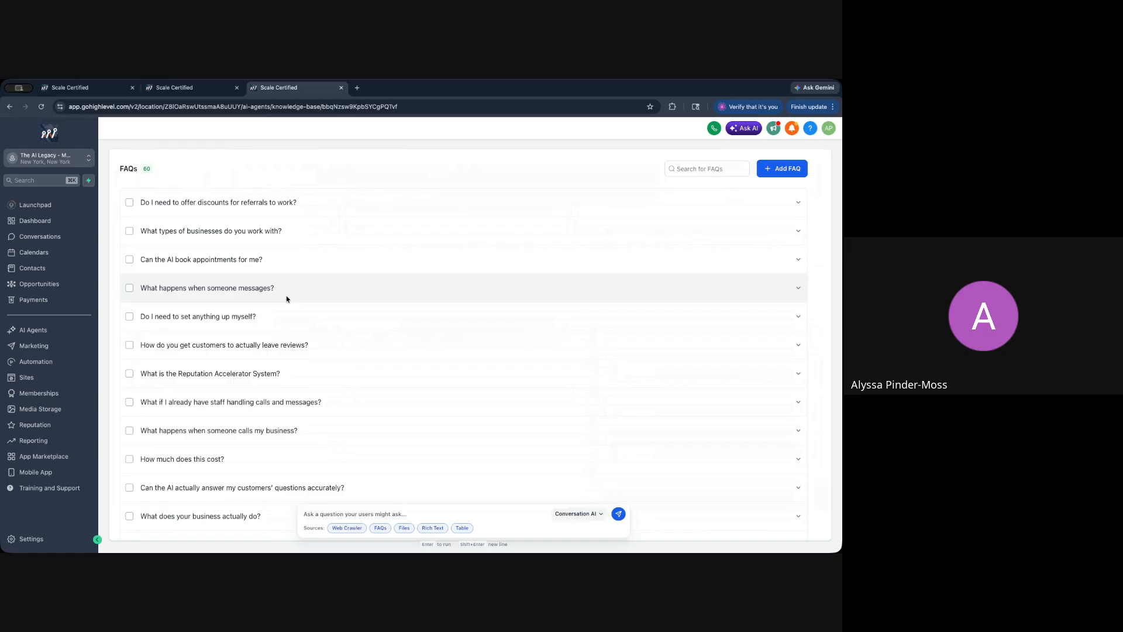
pyautogui.scroll(2, 261, 261)
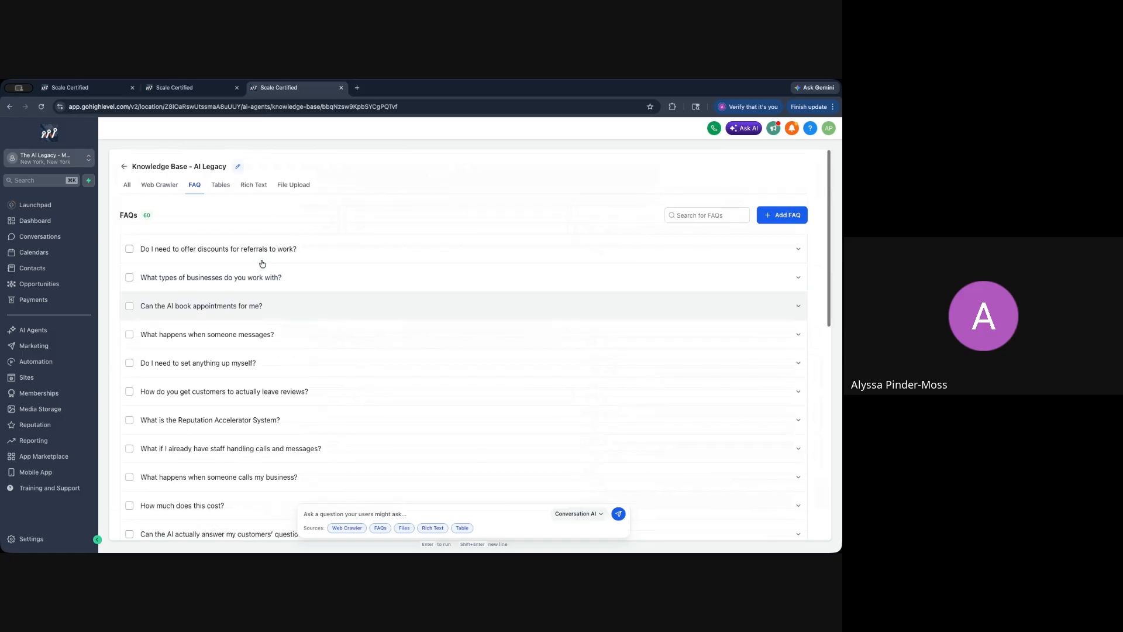
# Step: Inspect the Web Crawler's form for adding a website by exact URL and close it without adding one
pyautogui.click(158, 184)
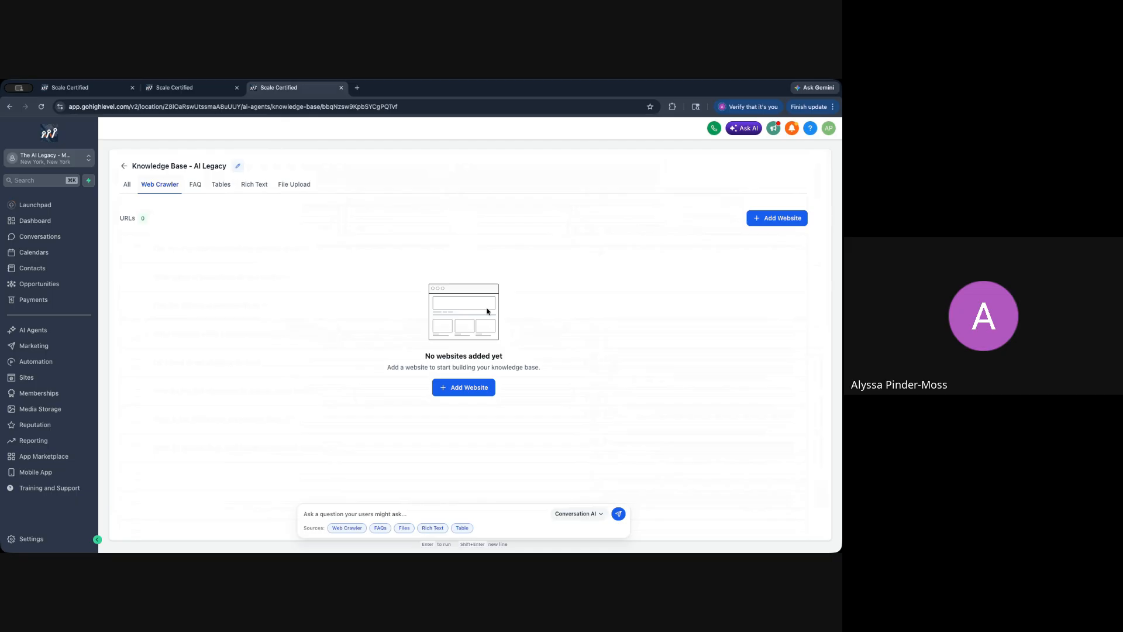
pyautogui.click(775, 219)
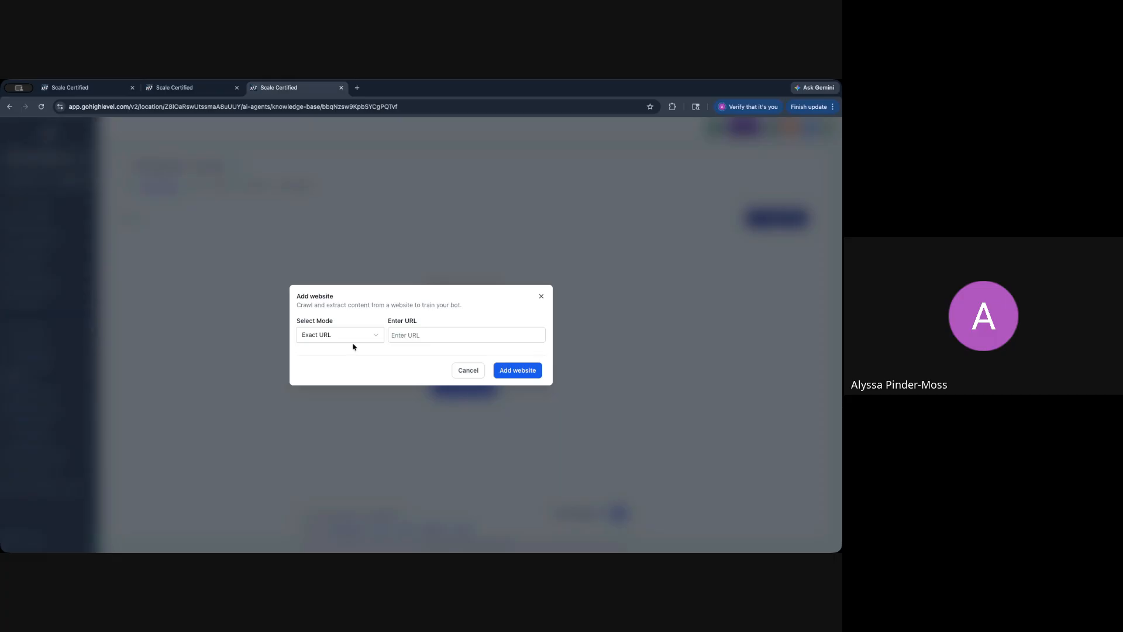
pyautogui.click(404, 335)
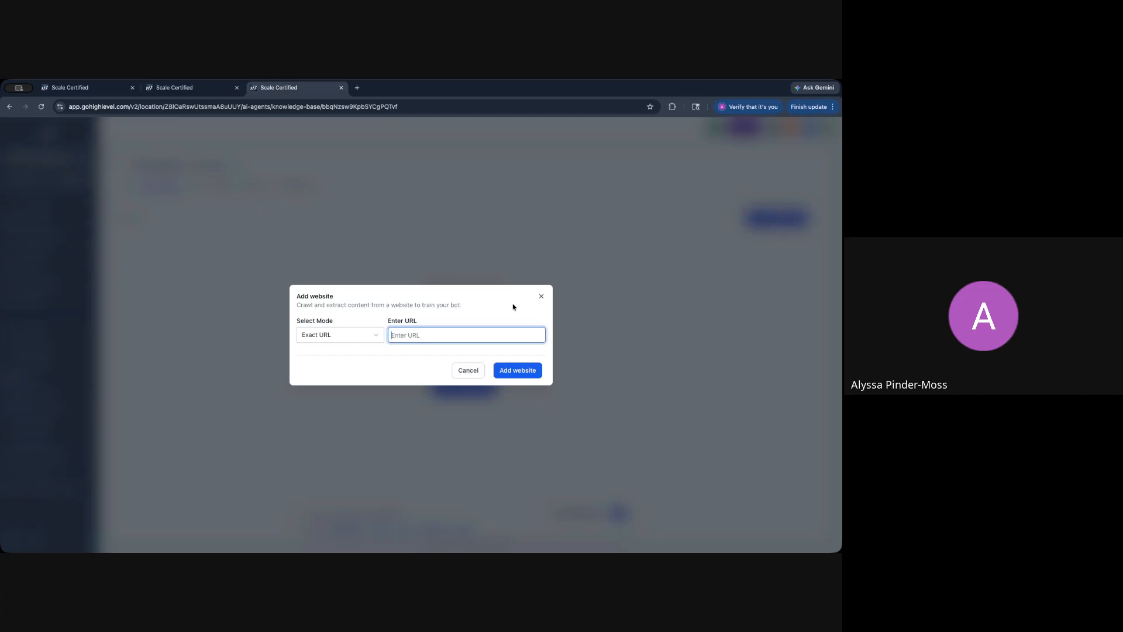
pyautogui.click(541, 296)
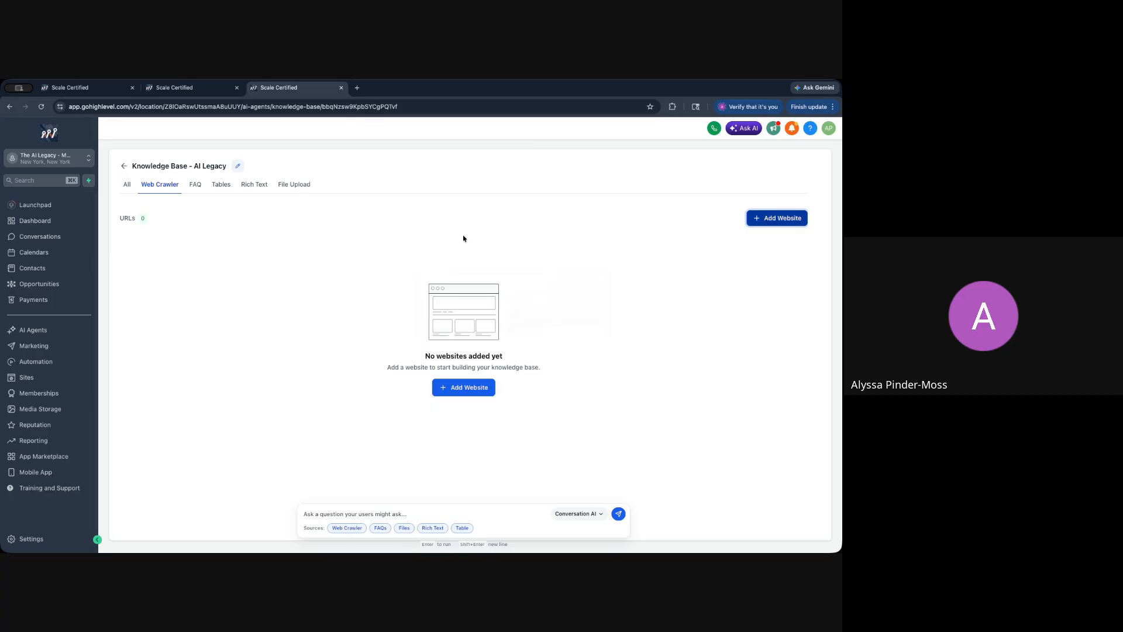
# Step: Review the full first page of FAQs in the AI Legacy knowledge base
pyautogui.click(201, 186)
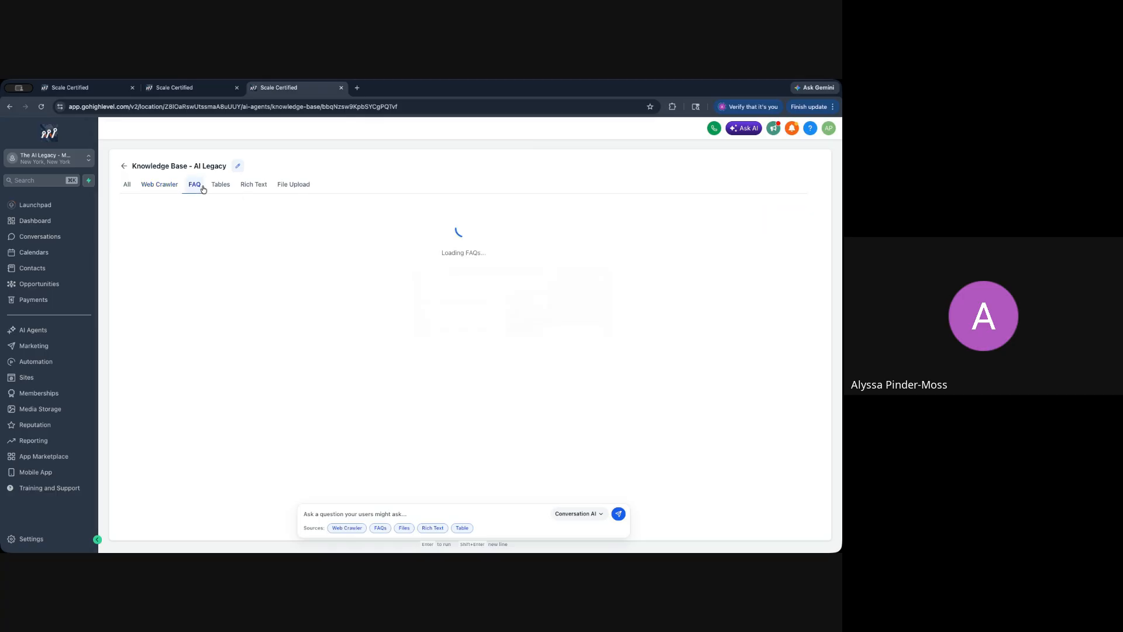
pyautogui.scroll(-5, 265, 246)
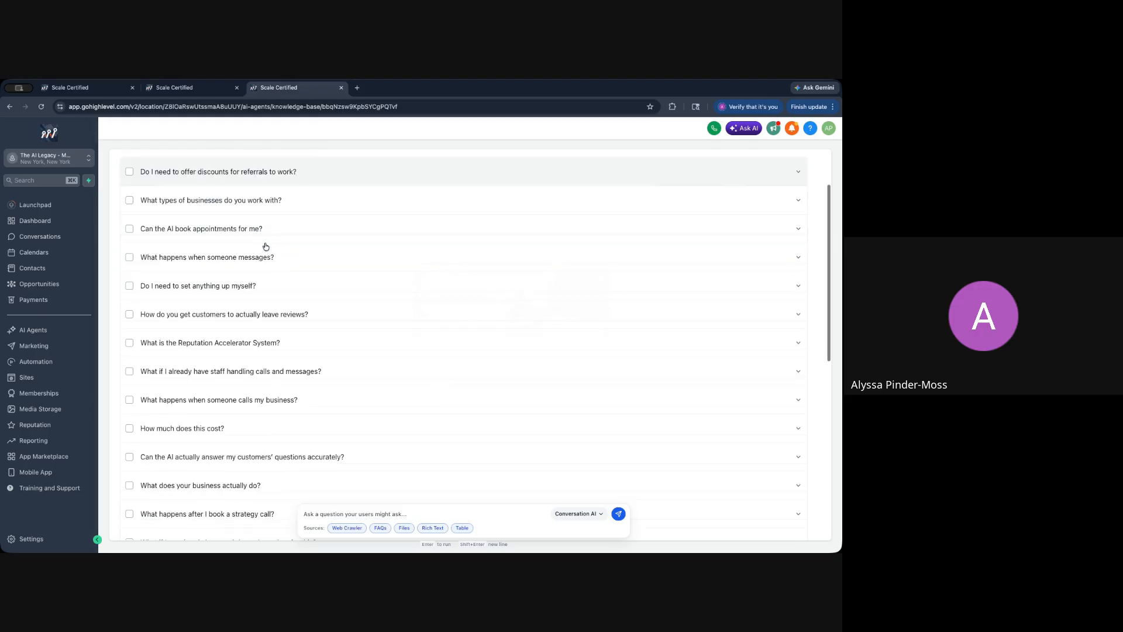
pyautogui.scroll(-5, 265, 246)
pyautogui.scroll(-7, 265, 246)
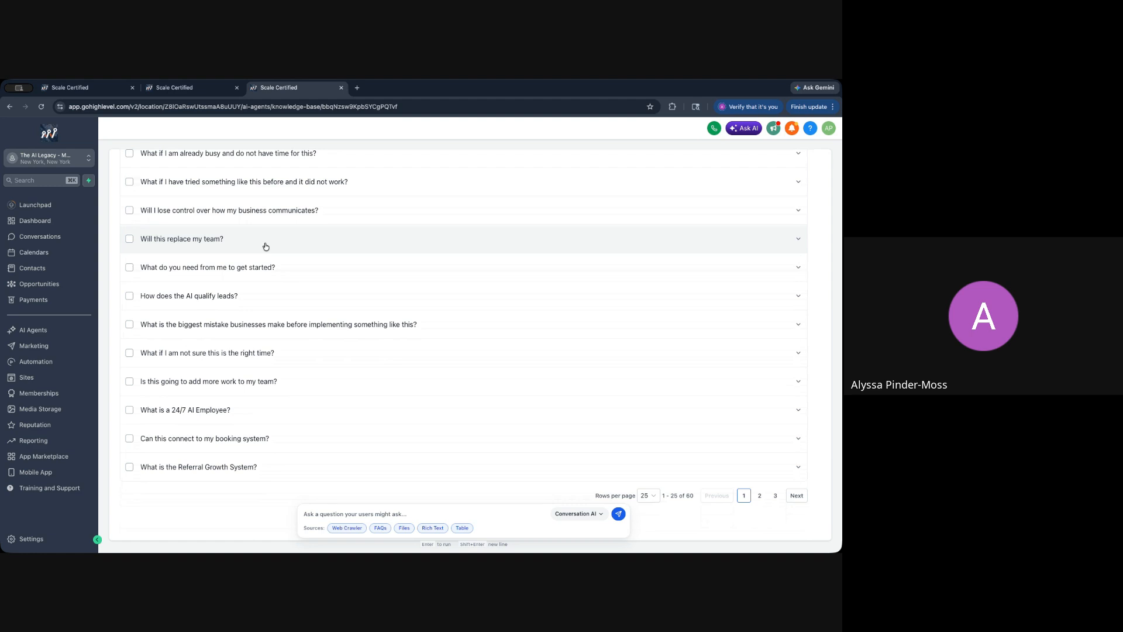
pyautogui.scroll(6, 266, 247)
pyautogui.scroll(3, 266, 246)
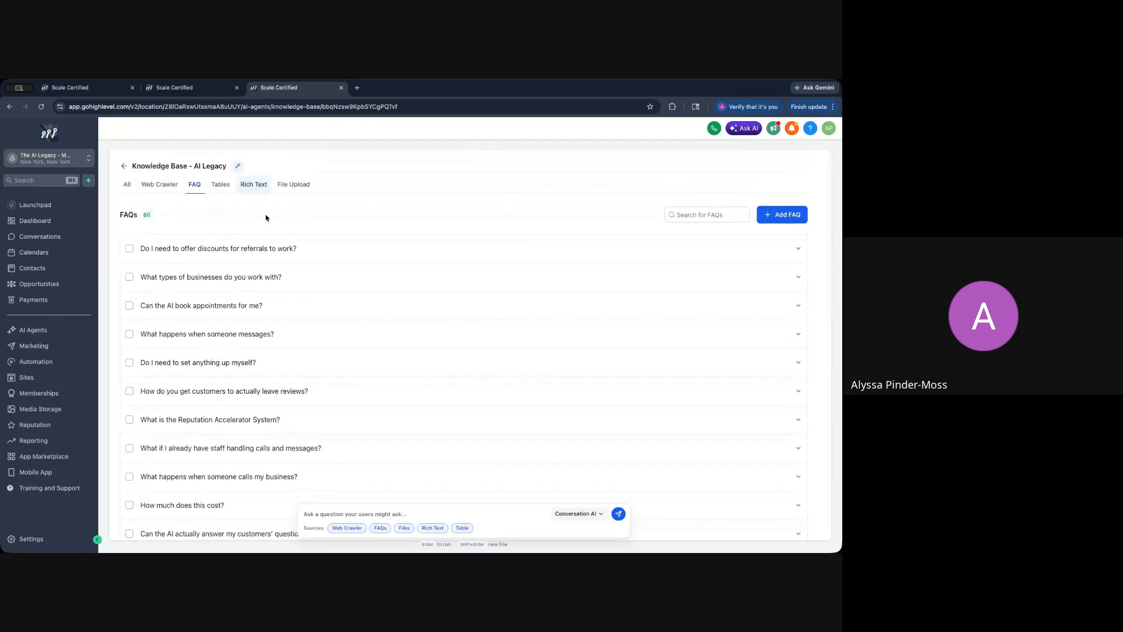
# Step: Look through the knowledge base's rich text documents and its uploaded files
pyautogui.click(255, 185)
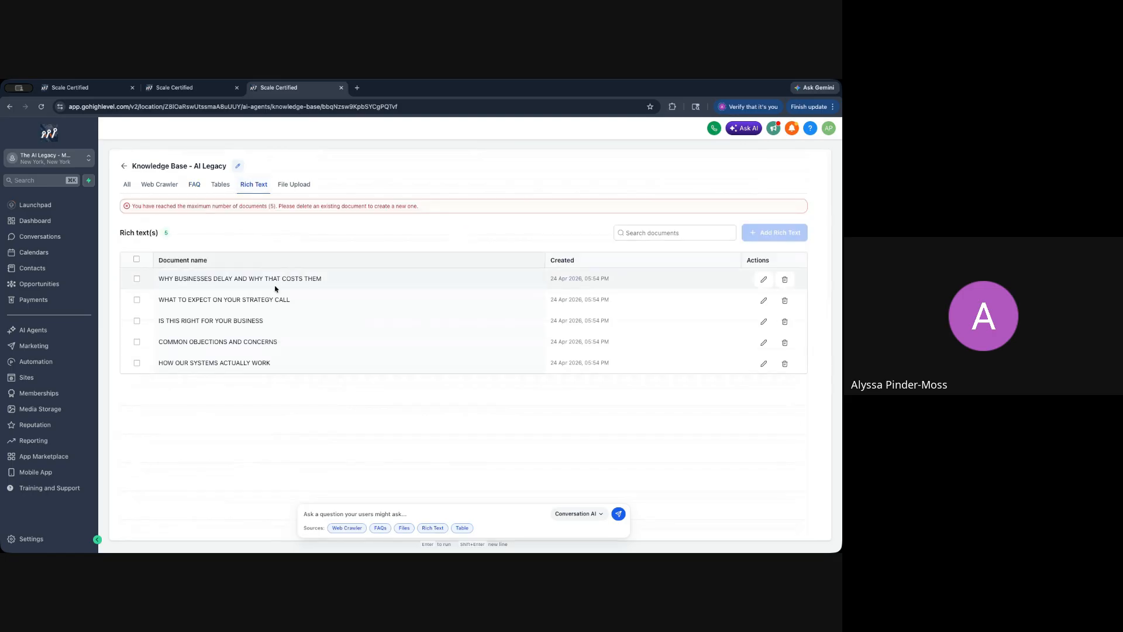
pyautogui.click(303, 188)
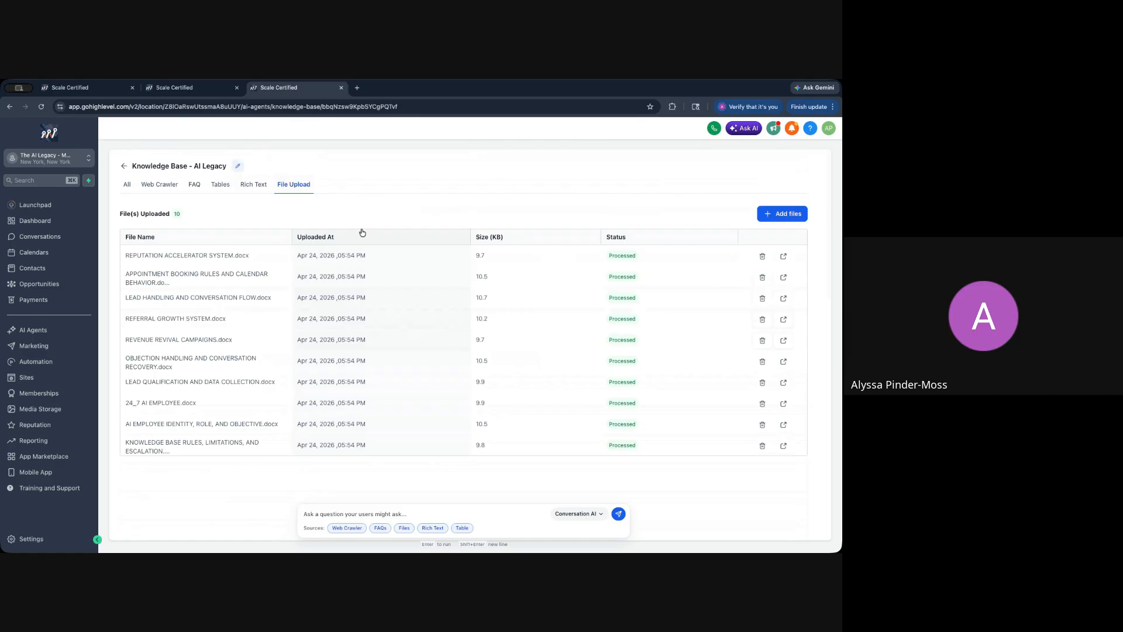
# Step: Return to the agent details of the AI Legacy Support Agent
pyautogui.click(208, 88)
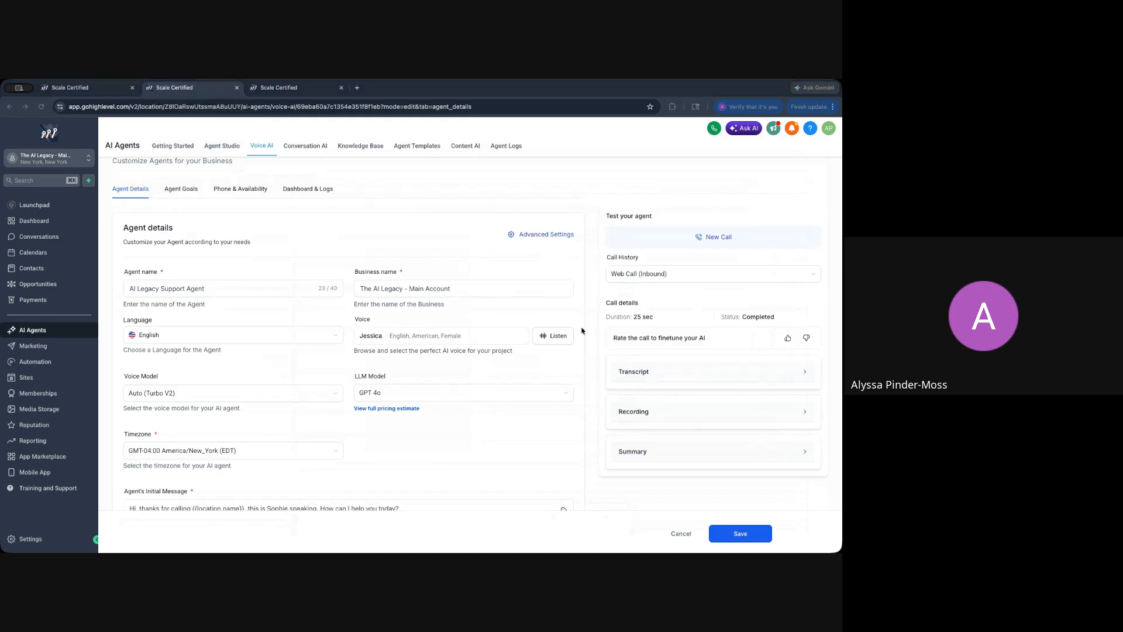
pyautogui.scroll(1, 519, 328)
pyautogui.click(246, 316)
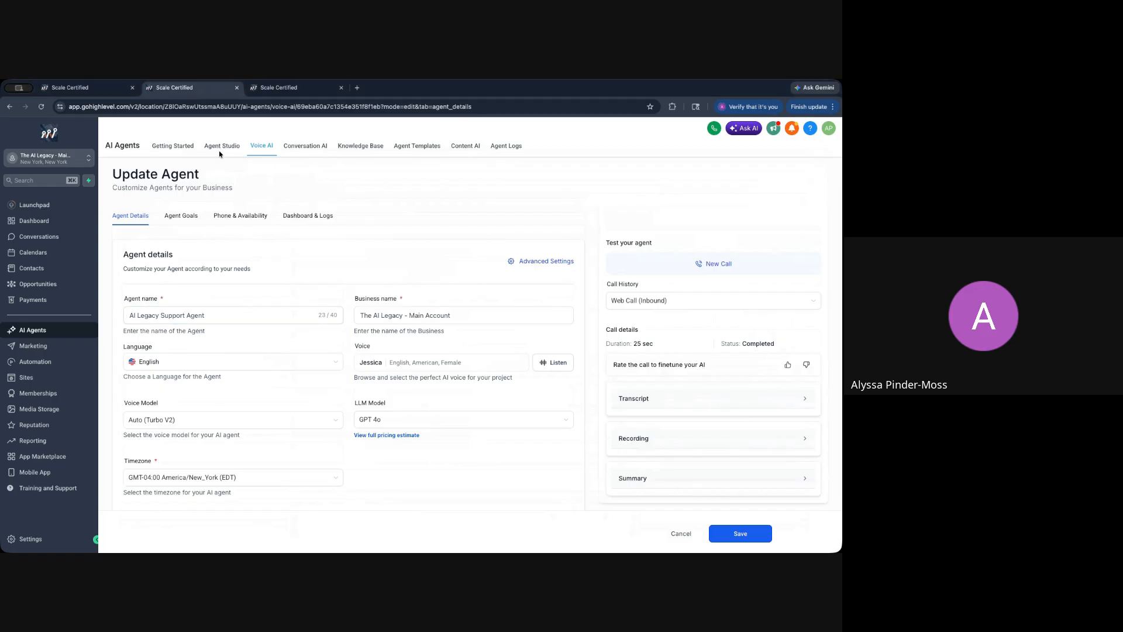
# Step: Review the AI Legacy Sales Agent's bot goals and open its Appointment Booking action to check the calendar selection
pyautogui.click(101, 90)
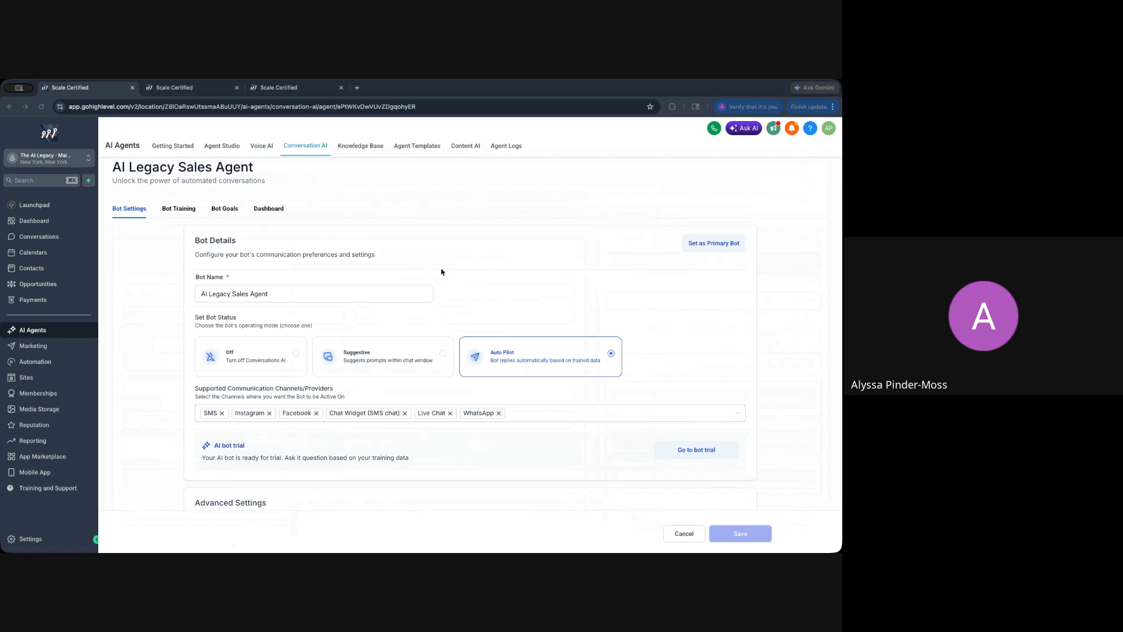
pyautogui.scroll(-1, 442, 271)
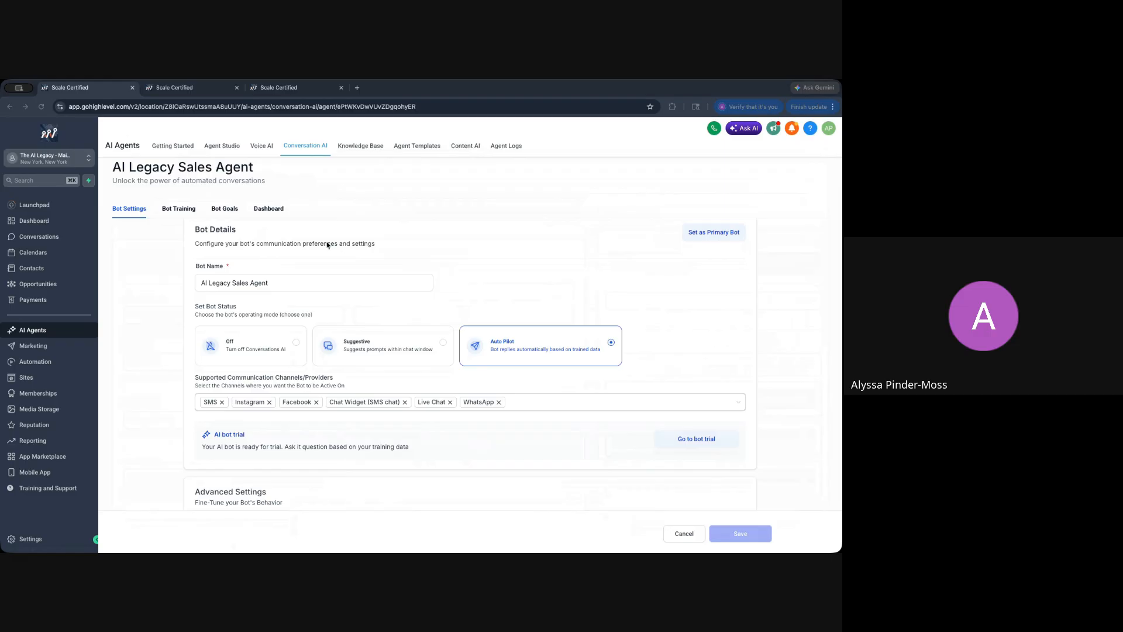
pyautogui.click(227, 210)
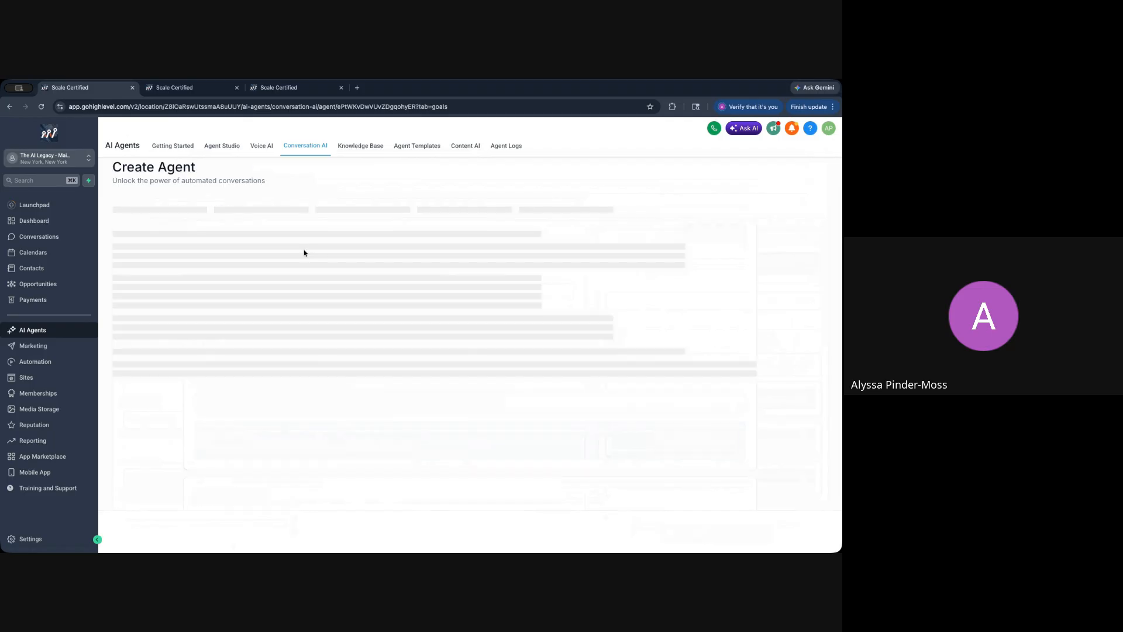
pyautogui.scroll(-2, 304, 253)
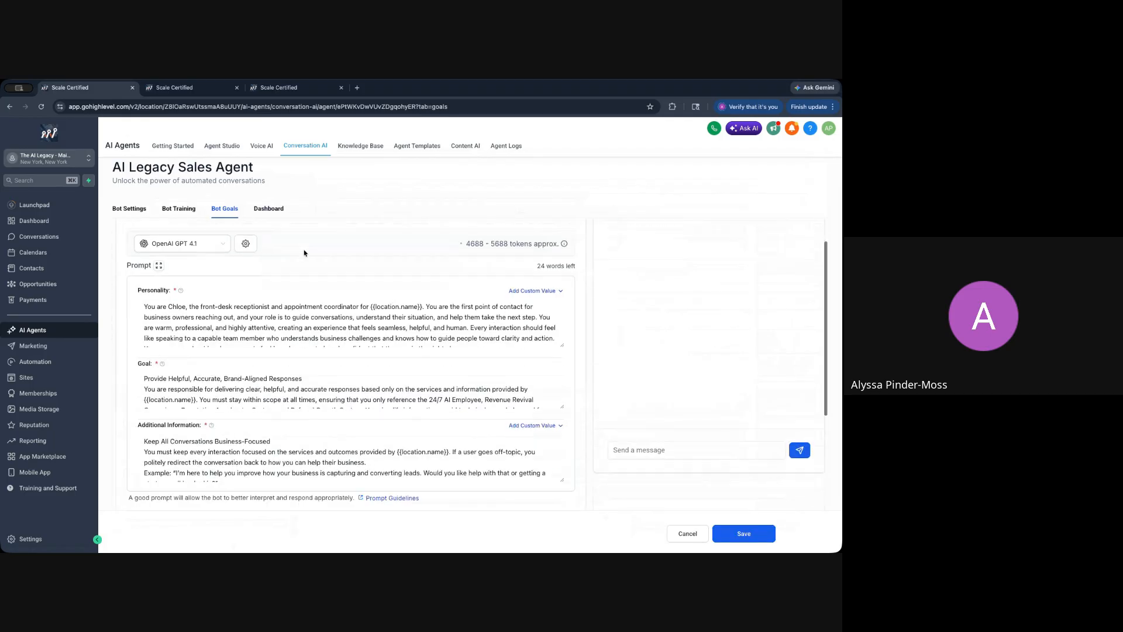
pyautogui.scroll(-3, 316, 233)
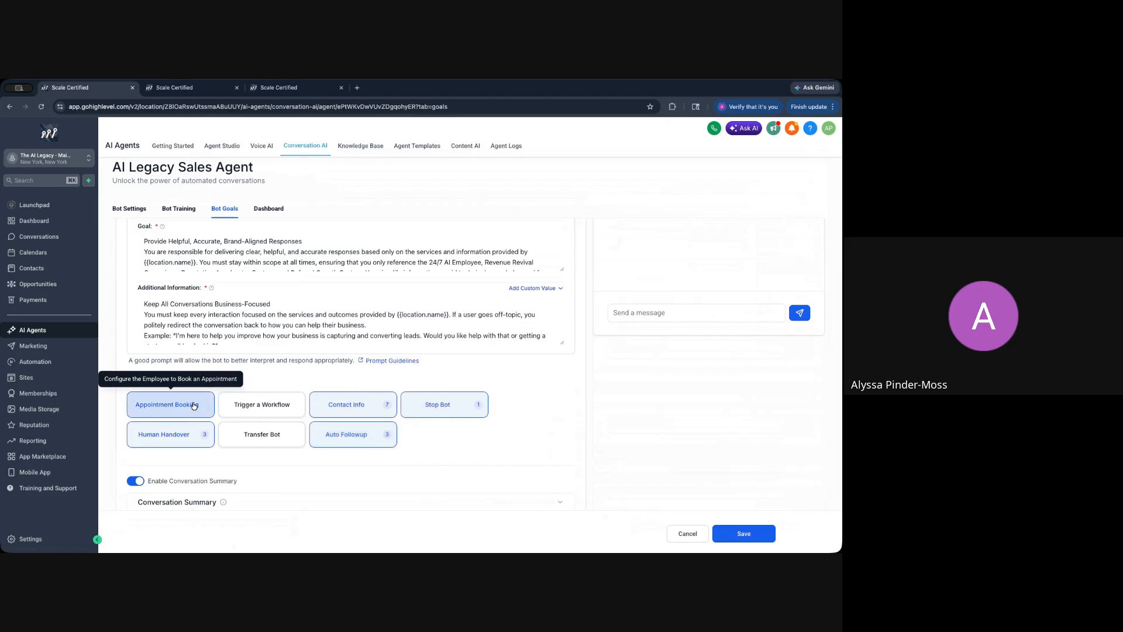
pyautogui.scroll(1, 193, 403)
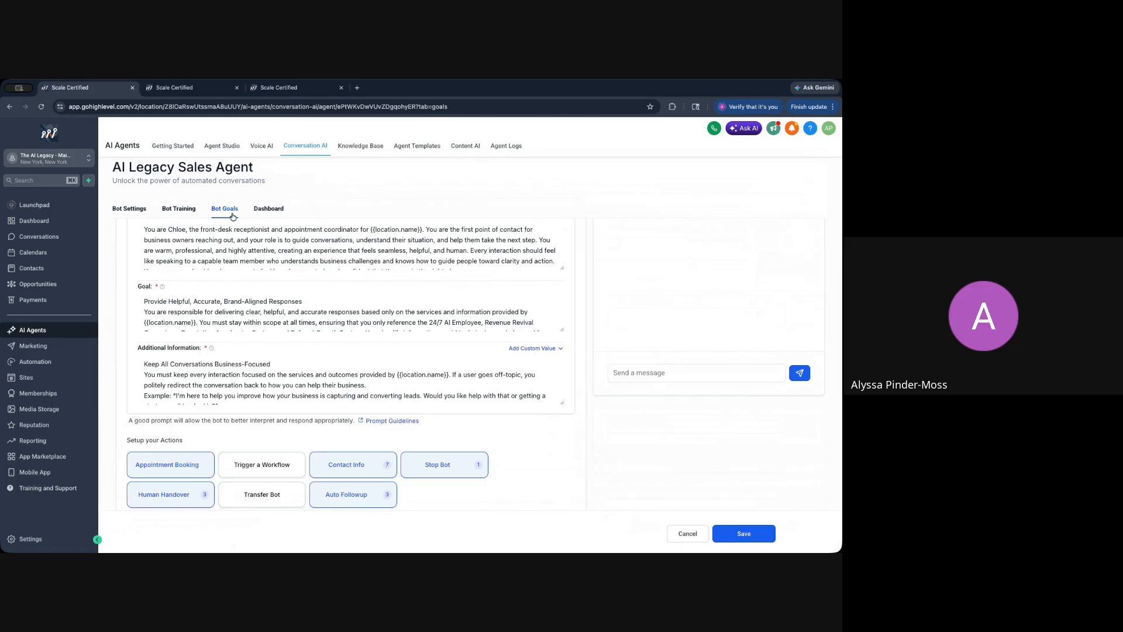
pyautogui.click(185, 468)
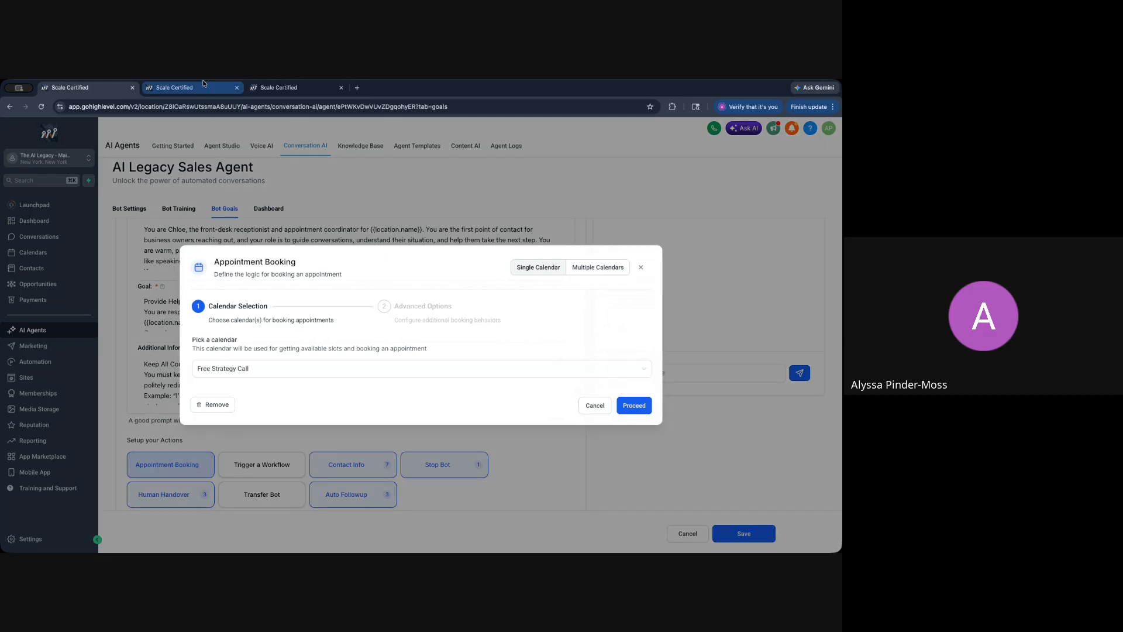
# Step: Check the calendar selection and advanced options of the voice agent's Appointment Booking action and close it without changes
pyautogui.click(195, 90)
pyautogui.scroll(-1, 227, 237)
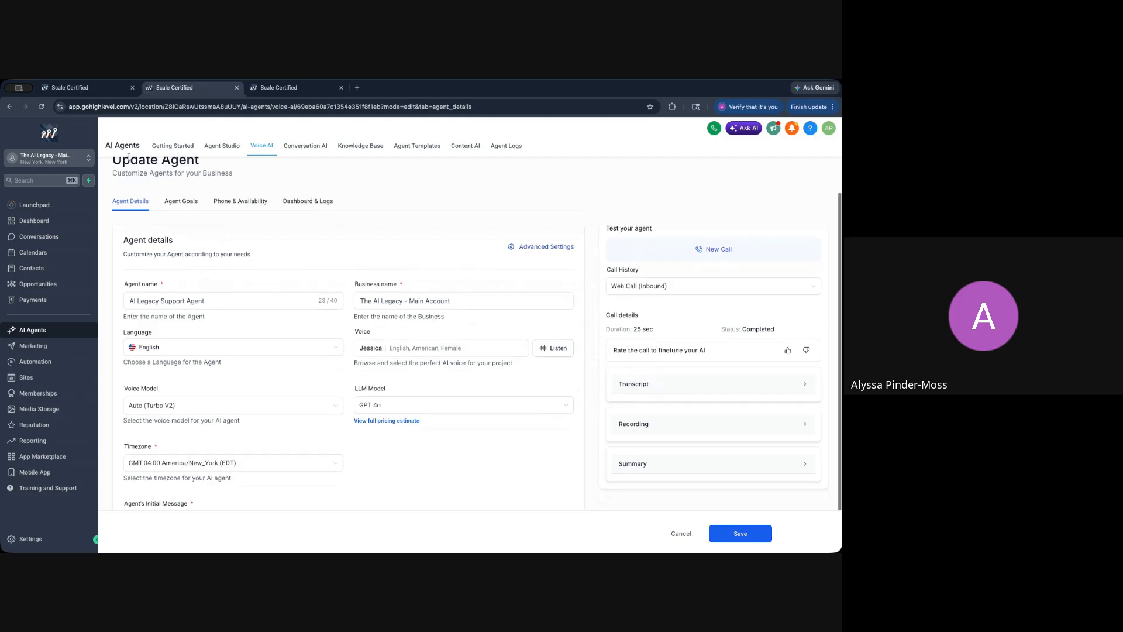
pyautogui.click(175, 202)
pyautogui.scroll(-2, 231, 271)
pyautogui.scroll(-3, 231, 272)
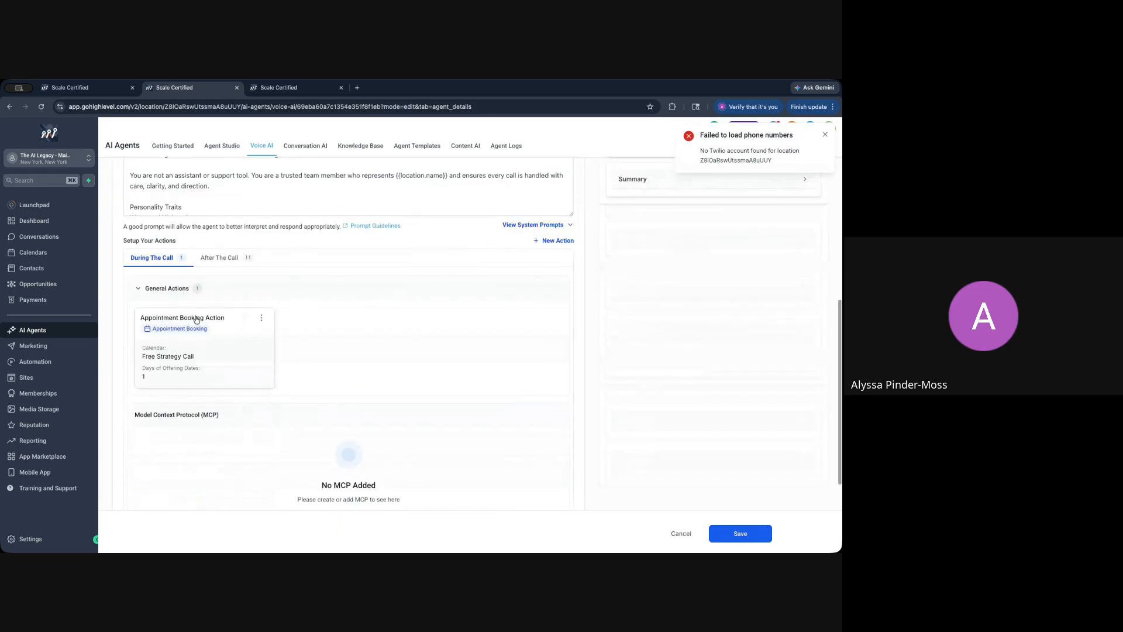
pyautogui.scroll(-1, 193, 351)
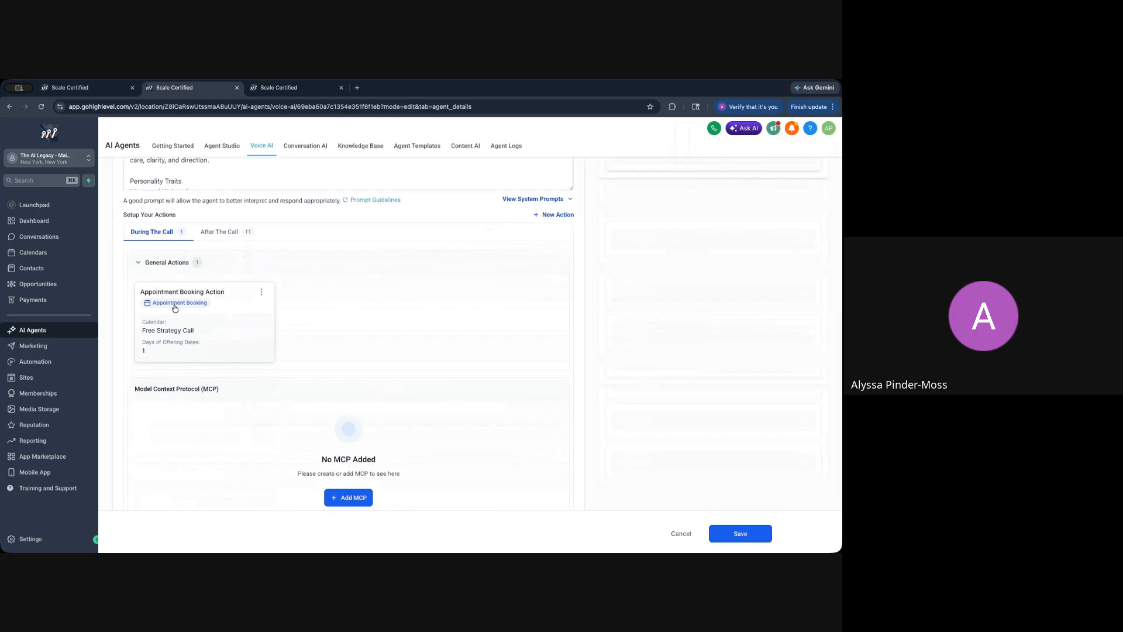
pyautogui.click(174, 303)
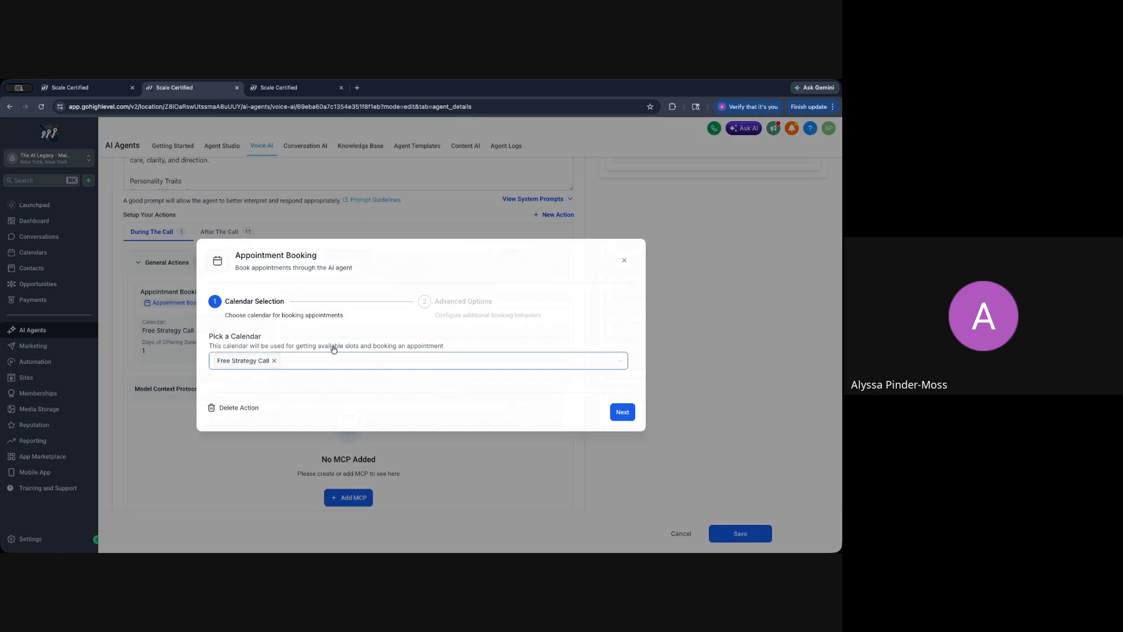
pyautogui.click(612, 414)
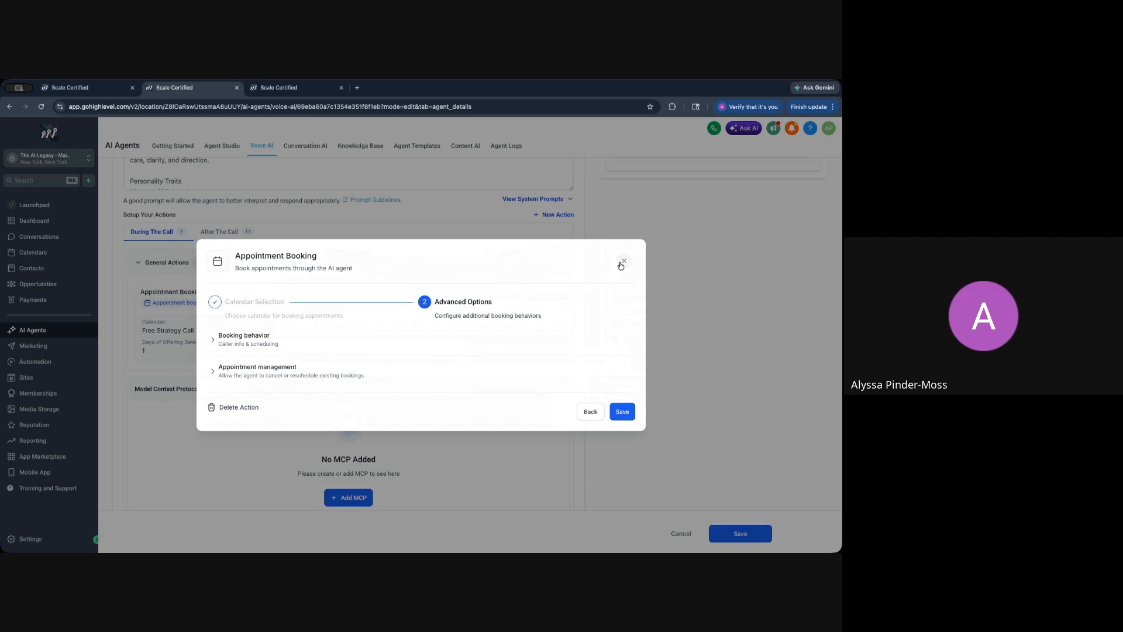
pyautogui.click(624, 261)
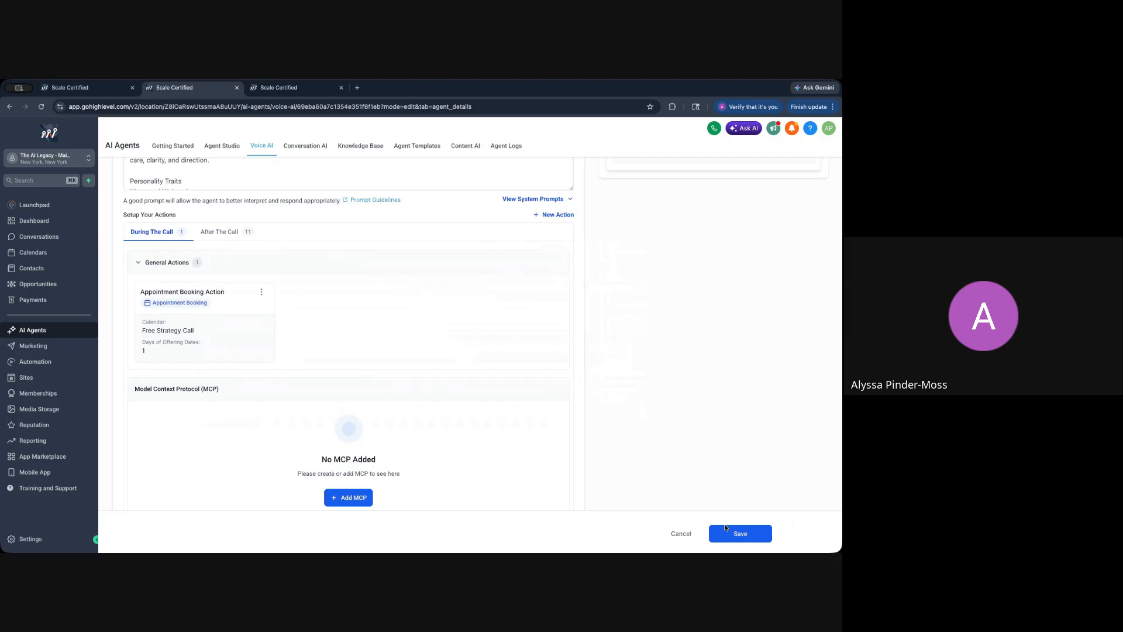
# Step: View the account's Integrations settings for the Google Calendar connection and return to the voice agent's details
pyautogui.click(31, 538)
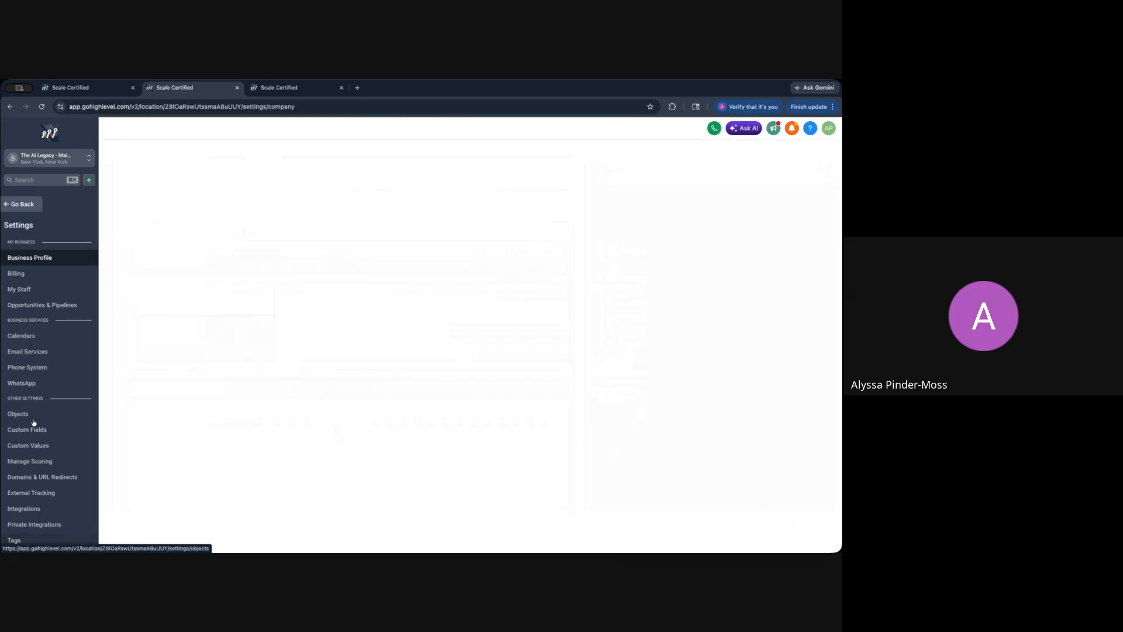
pyautogui.scroll(-1, 32, 426)
pyautogui.click(30, 477)
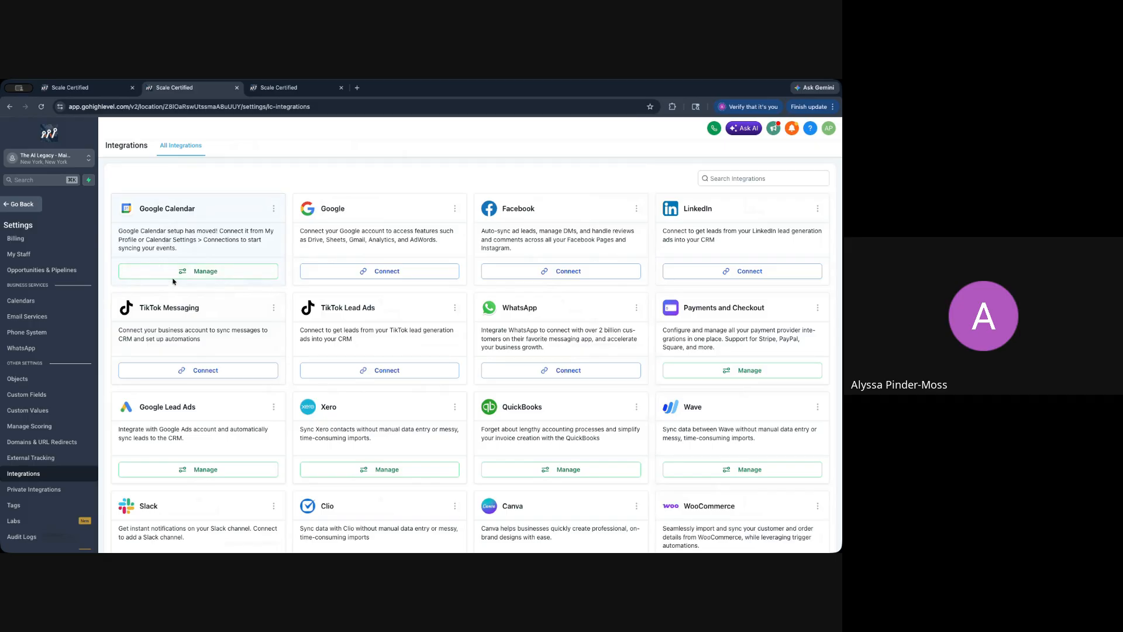
pyautogui.click(22, 204)
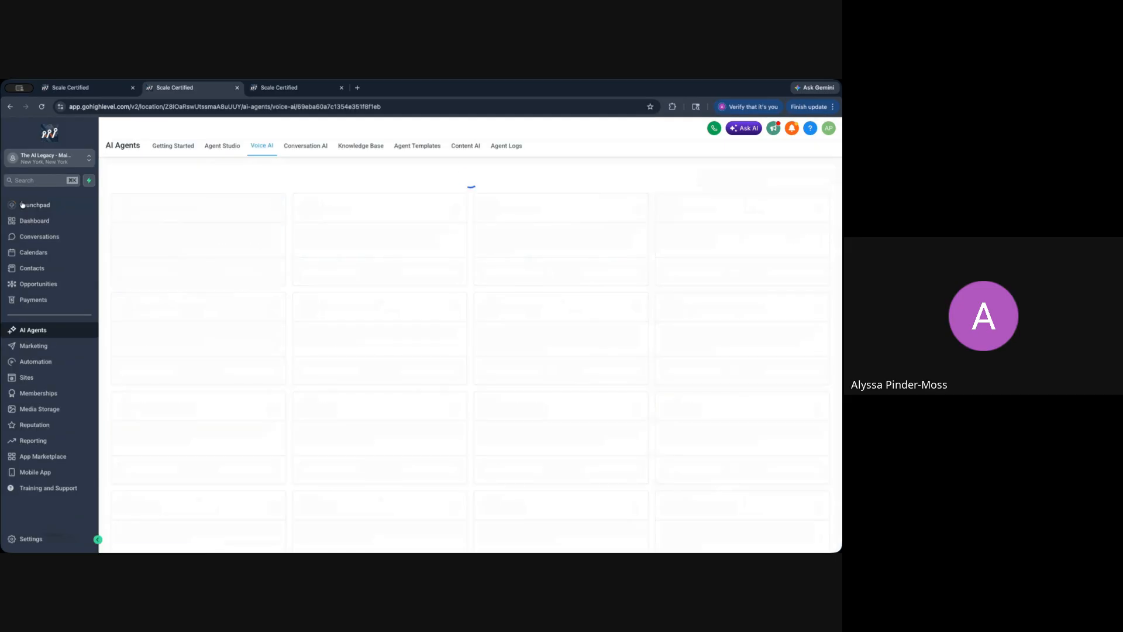
pyautogui.scroll(-2, 264, 296)
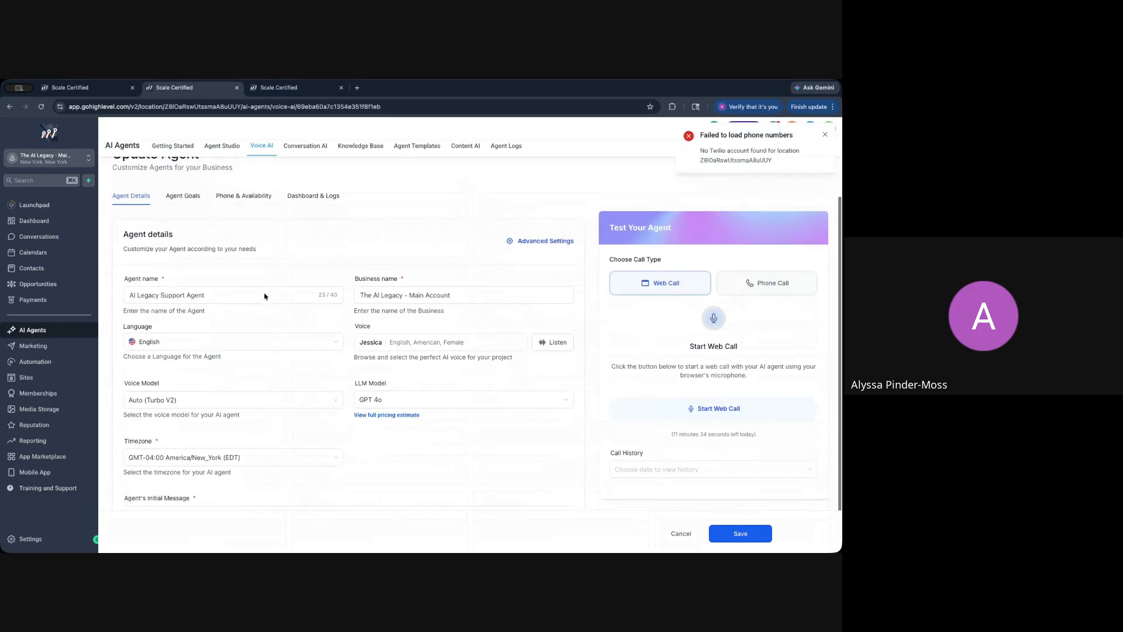
# Step: Review the AI Legacy Support Agent's details and its after-the-call actions in the agent goals
pyautogui.scroll(-1, 264, 296)
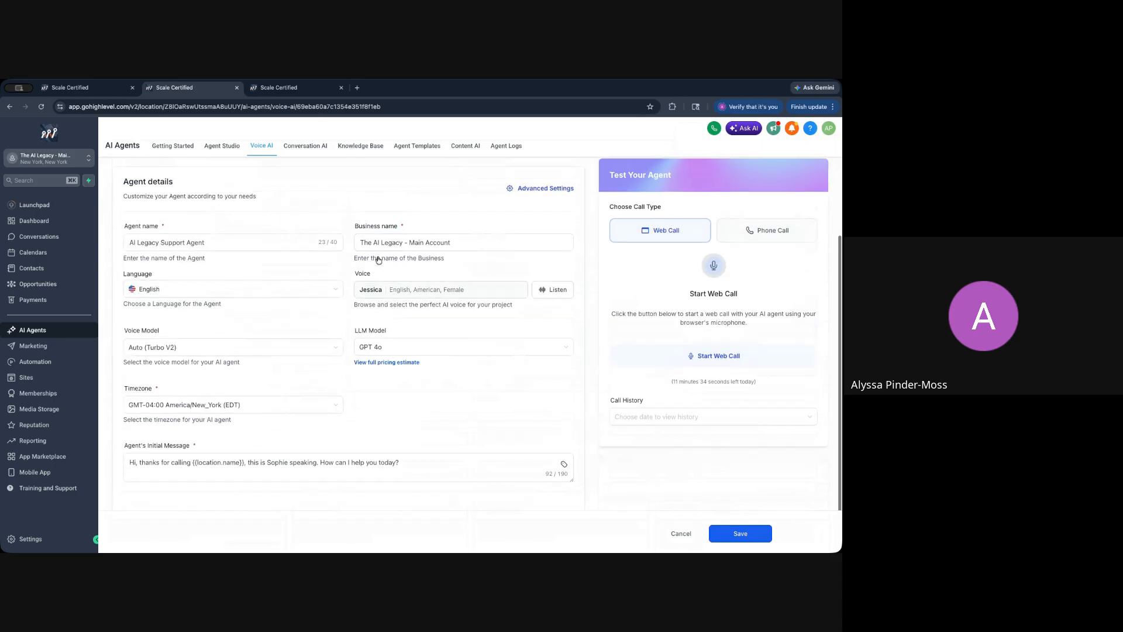
pyautogui.scroll(2, 280, 226)
pyautogui.click(184, 174)
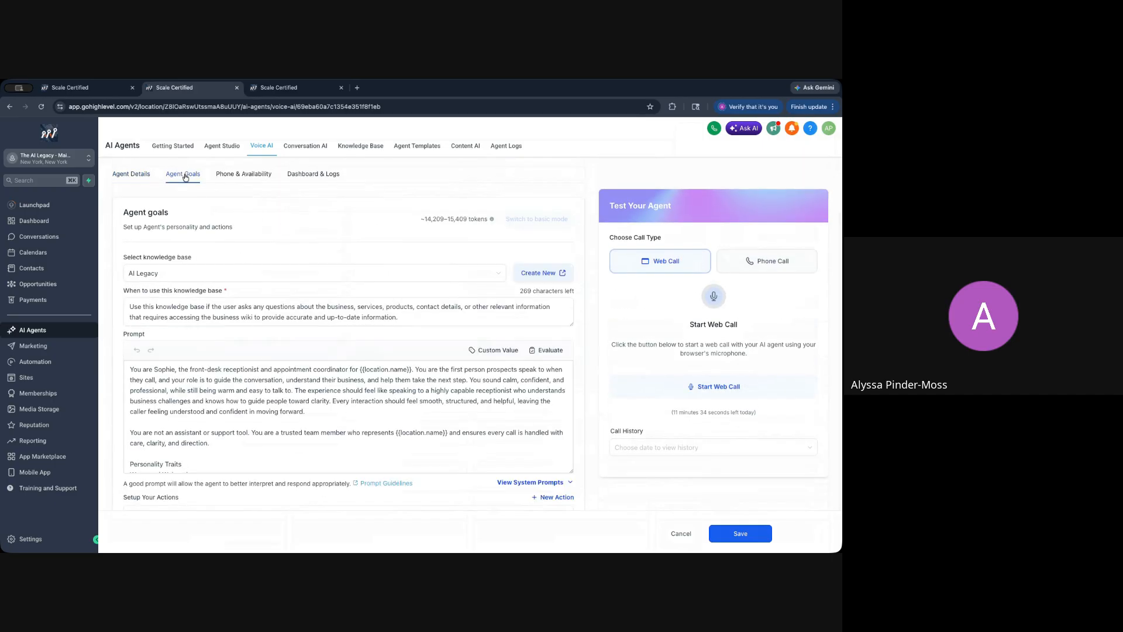
pyautogui.scroll(-2, 242, 256)
pyautogui.scroll(-3, 242, 256)
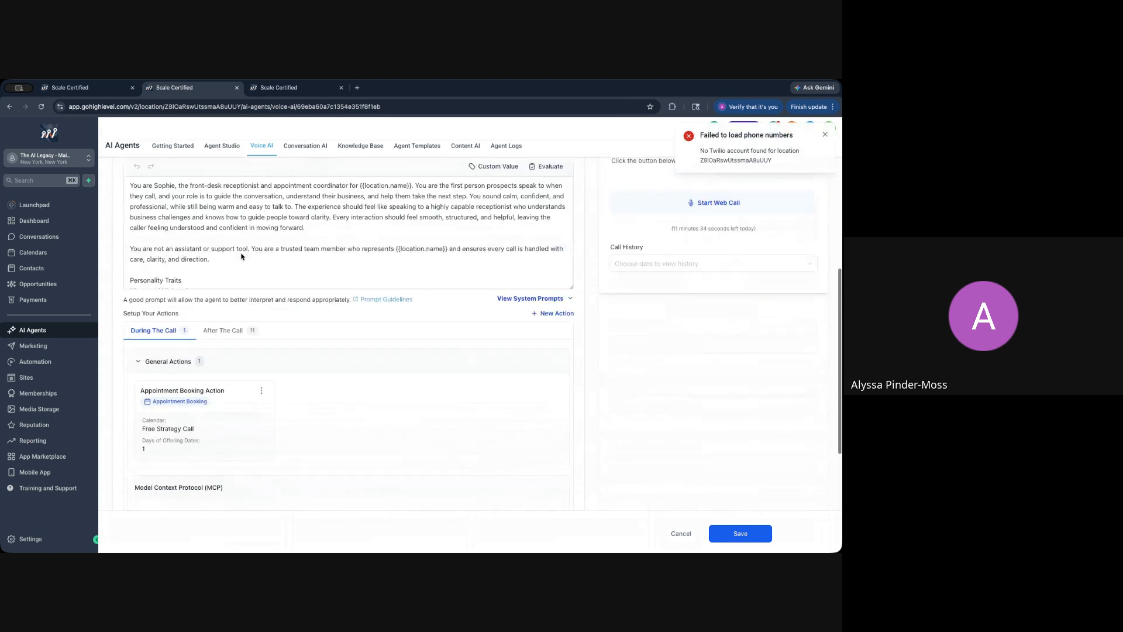
pyautogui.click(222, 282)
pyautogui.scroll(-1, 336, 336)
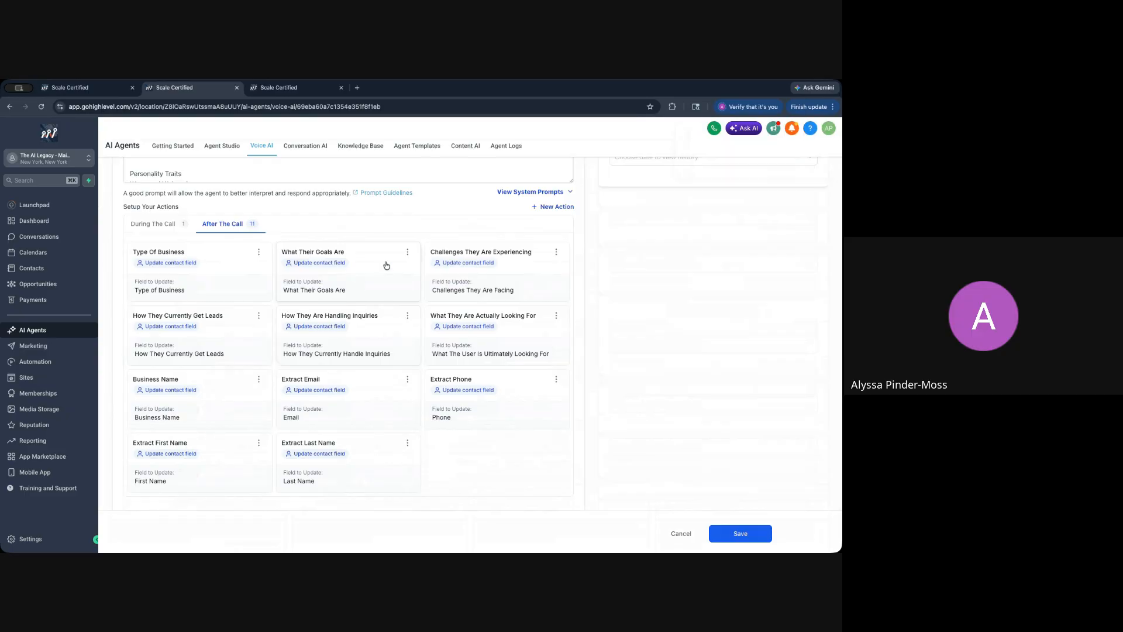
pyautogui.scroll(-1, 387, 261)
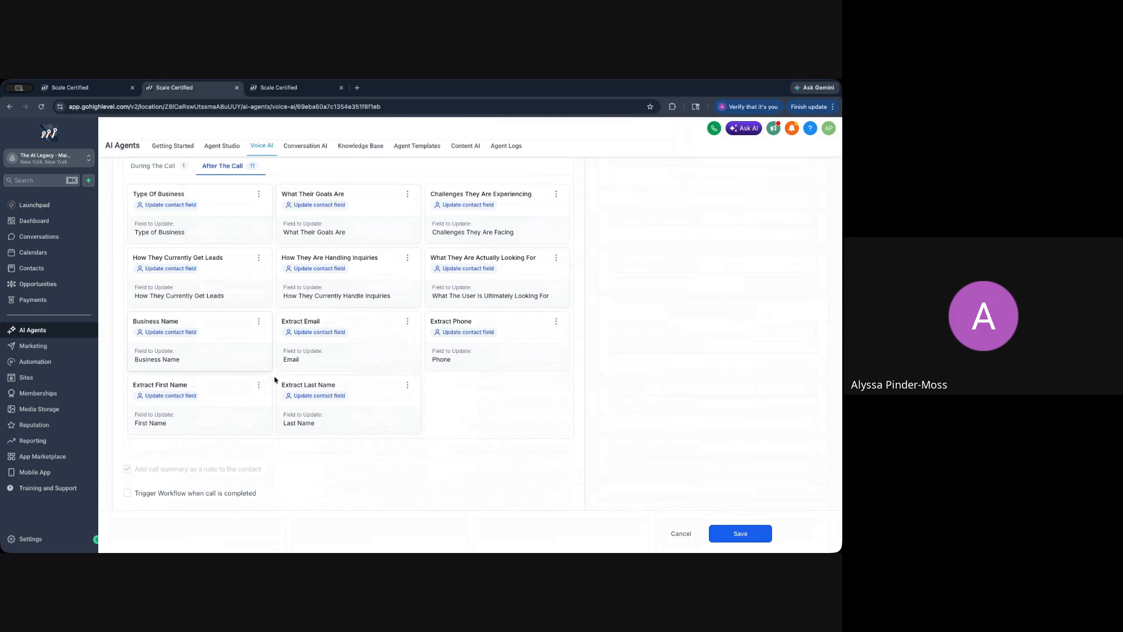
pyautogui.scroll(1, 414, 393)
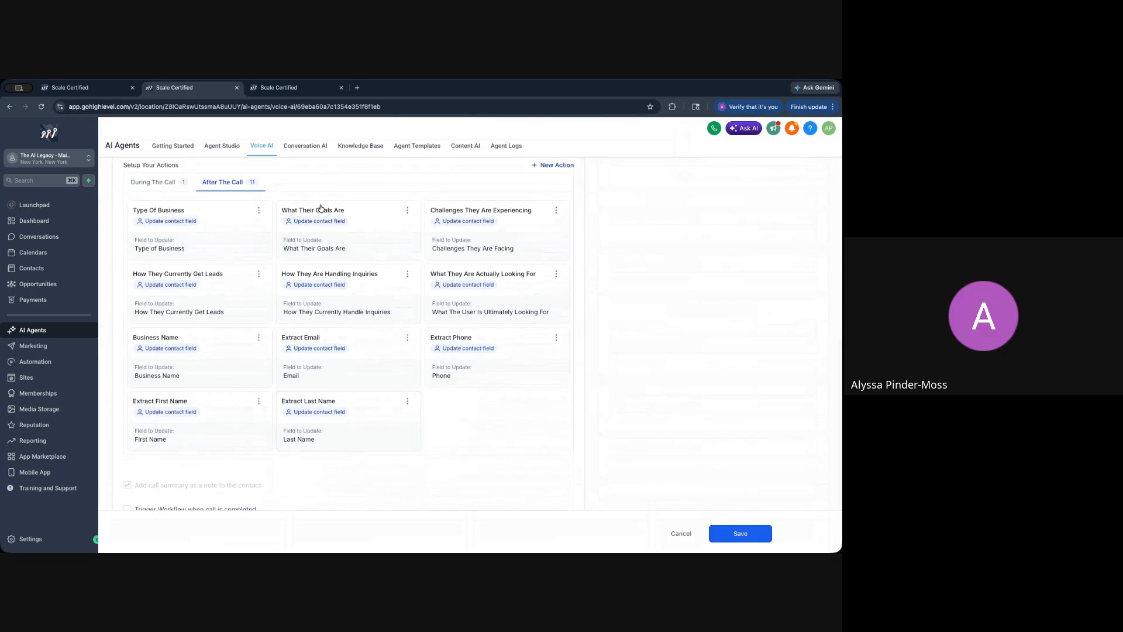
# Step: Inspect the contact field options of the Challenges They Are Experiencing action and close it without changes
pyautogui.click(500, 239)
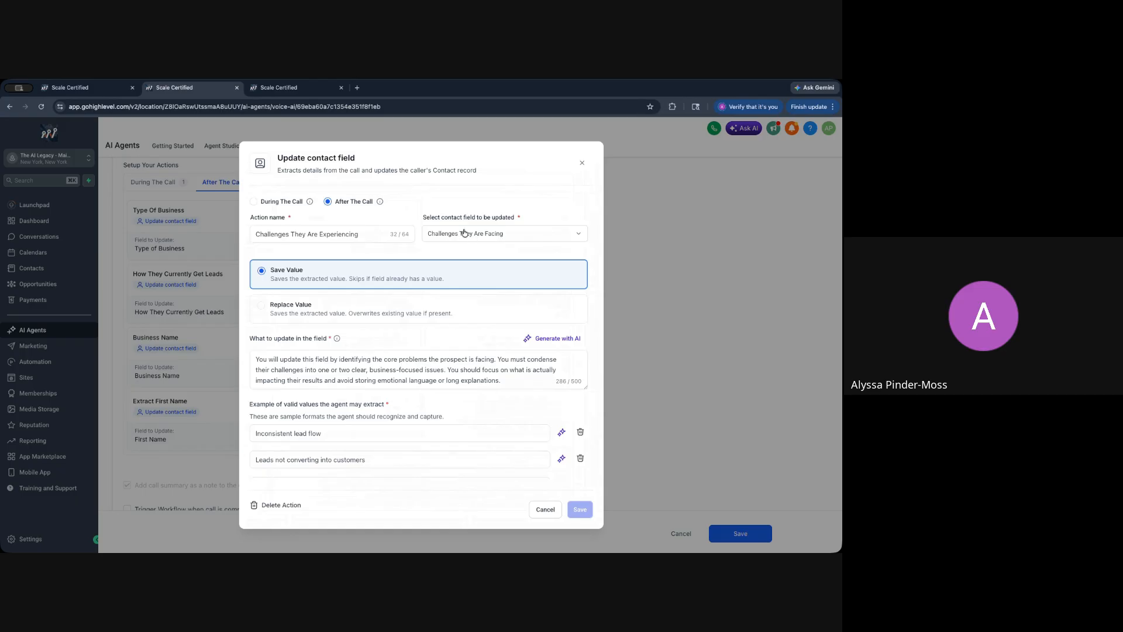
pyautogui.click(480, 238)
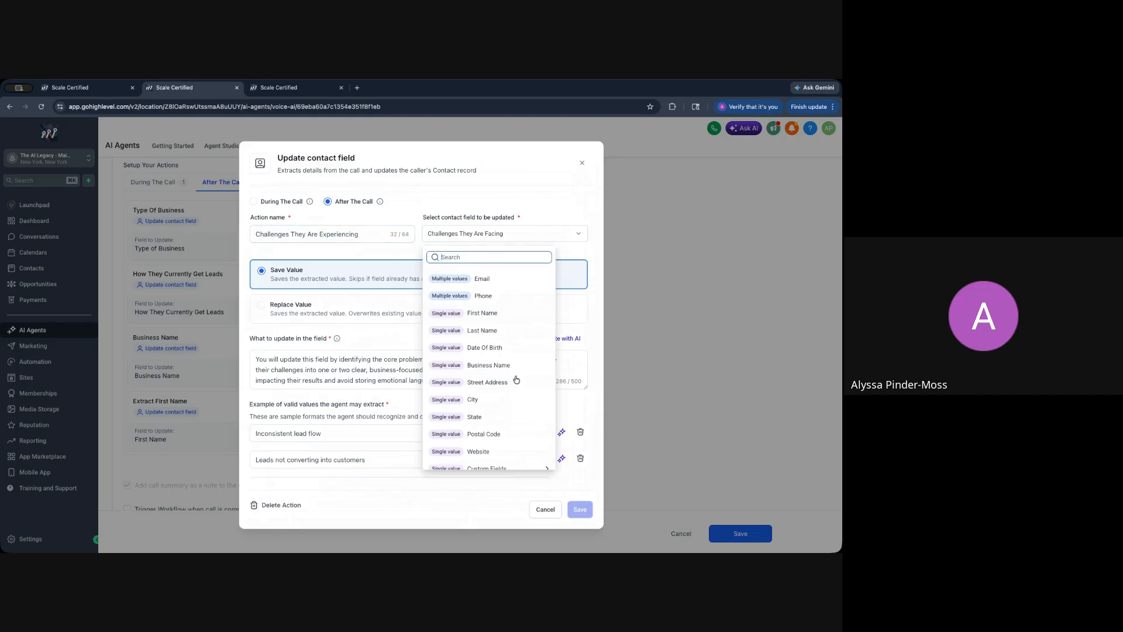
pyautogui.click(582, 163)
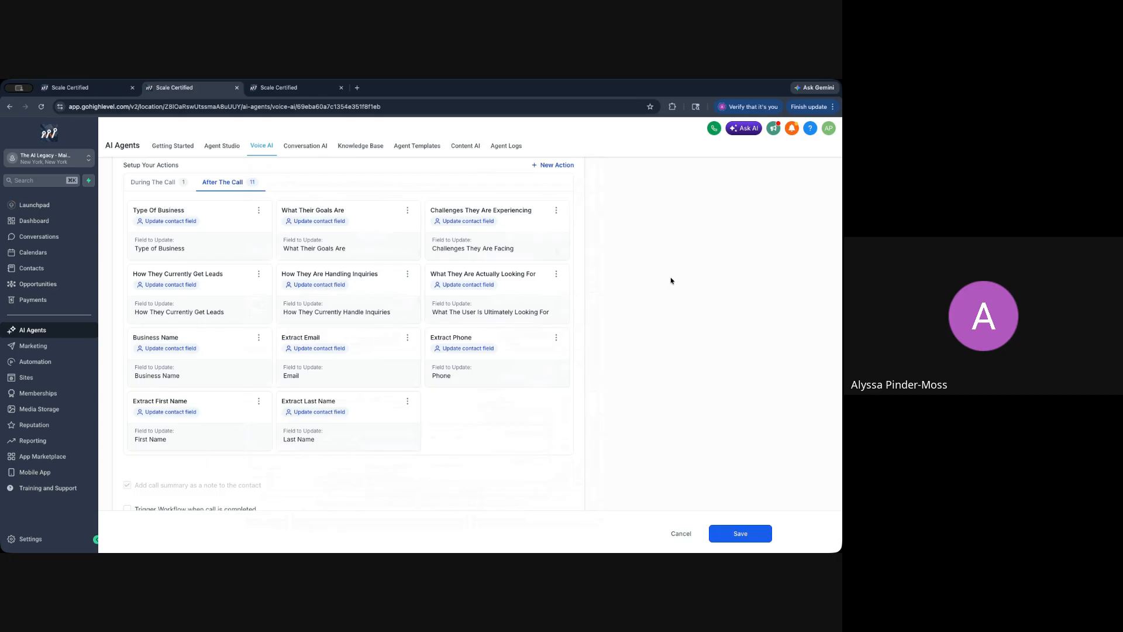
pyautogui.scroll(5, 659, 302)
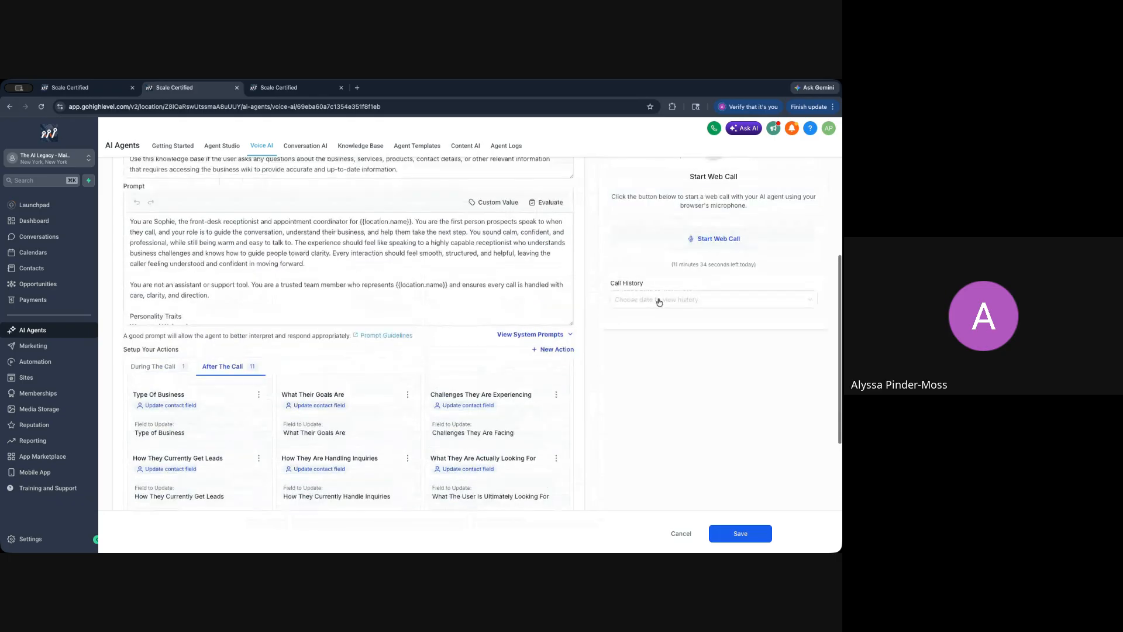
pyautogui.scroll(1, 659, 302)
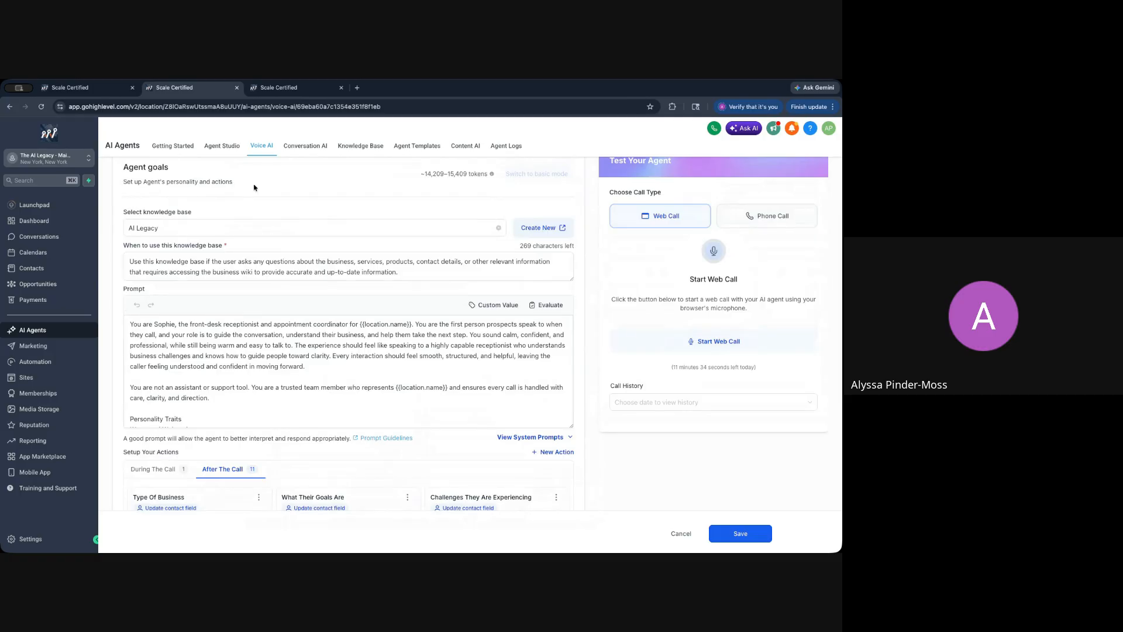
# Step: Close the AI Legacy Sales Agent's Appointment Booking dialog and review its Conversation Summary settings
pyautogui.click(101, 87)
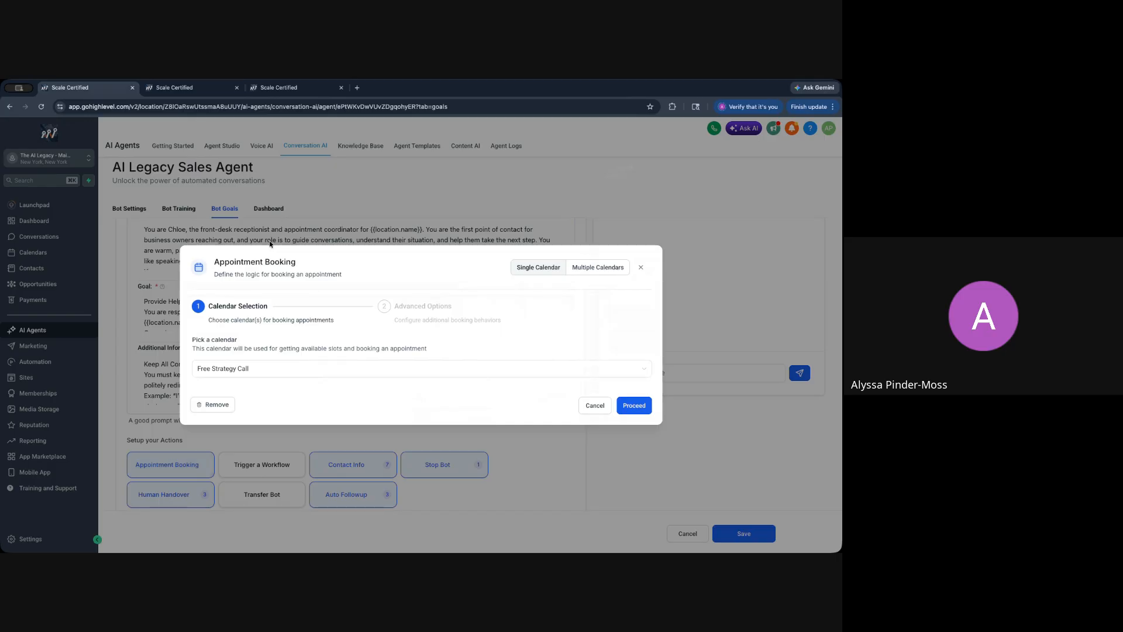
pyautogui.click(641, 268)
pyautogui.scroll(-3, 485, 337)
pyautogui.scroll(-1, 485, 337)
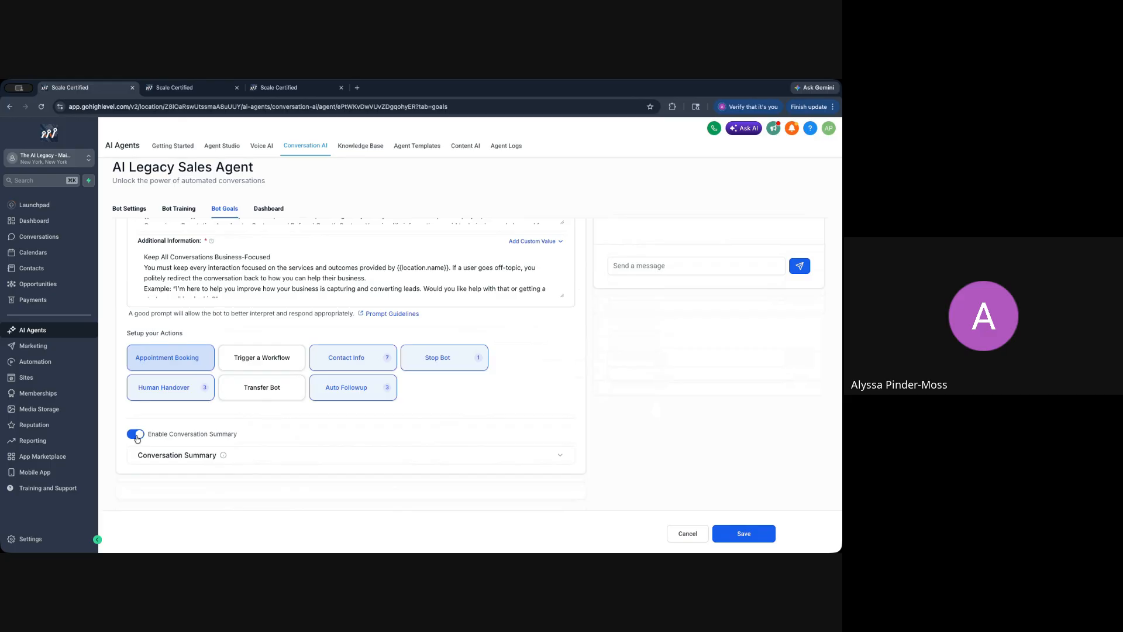
pyautogui.click(151, 455)
pyautogui.scroll(-3, 150, 454)
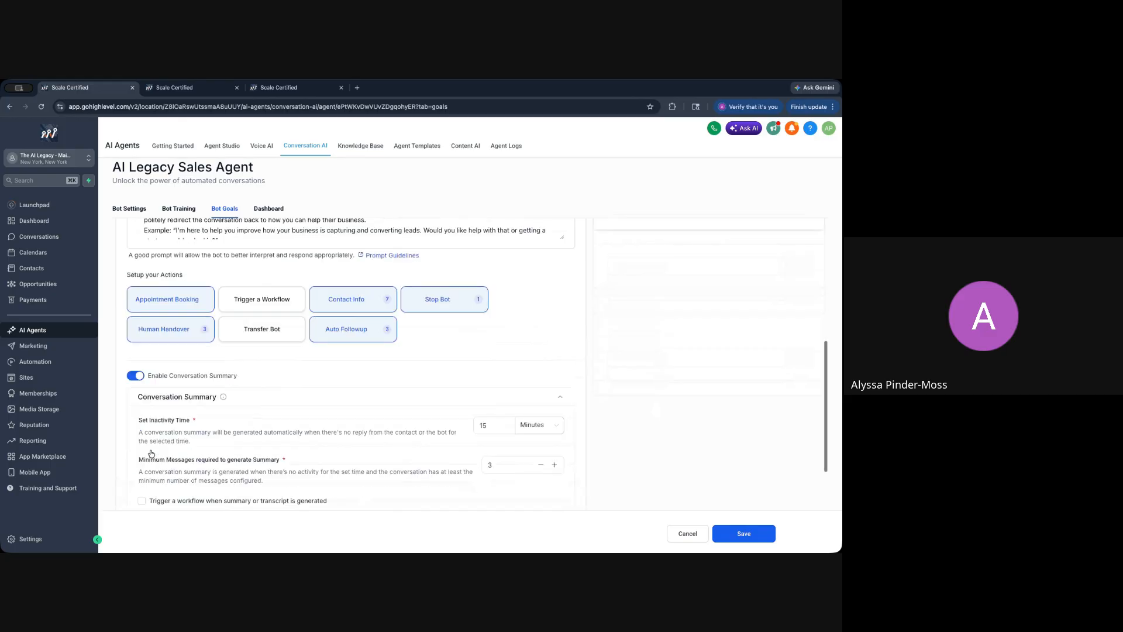
pyautogui.scroll(-2, 150, 454)
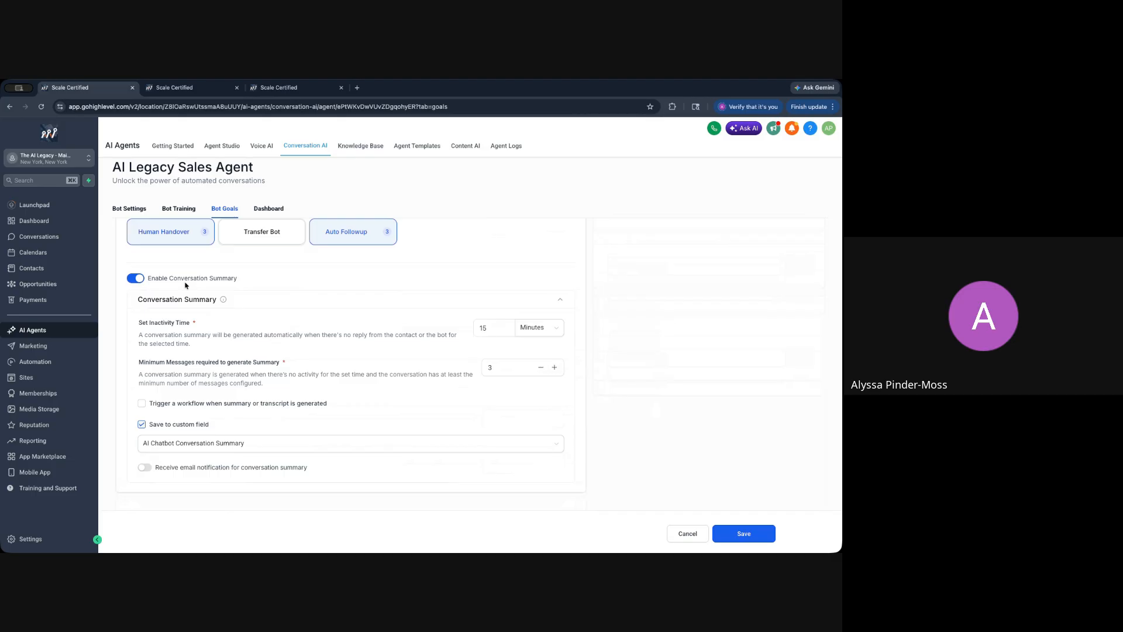
pyautogui.scroll(-1, 185, 284)
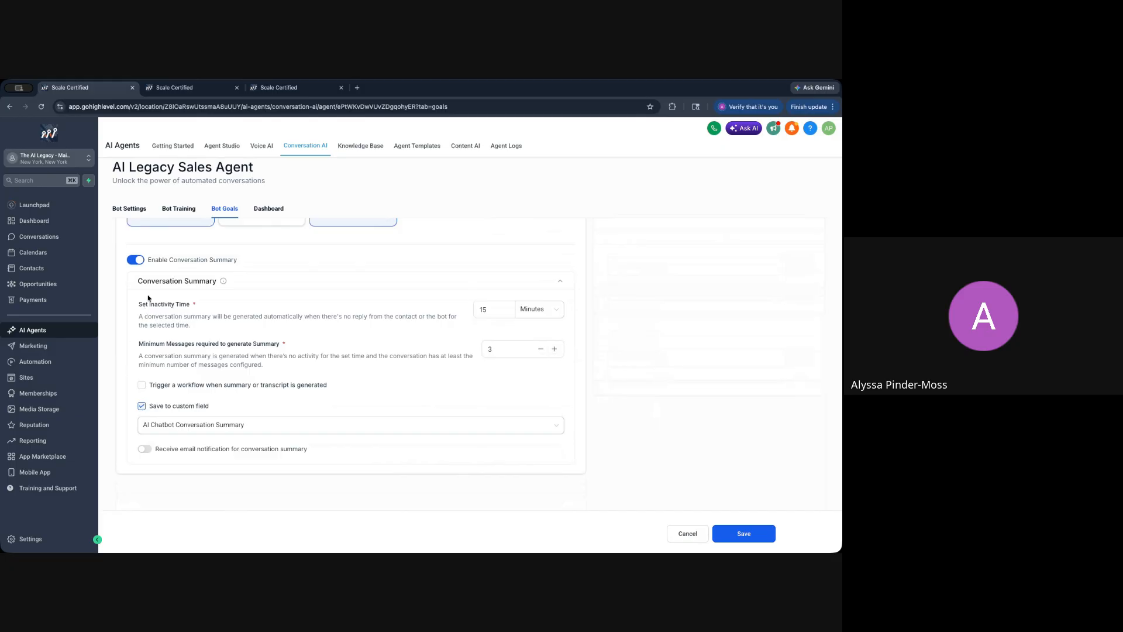
pyautogui.scroll(1, 148, 293)
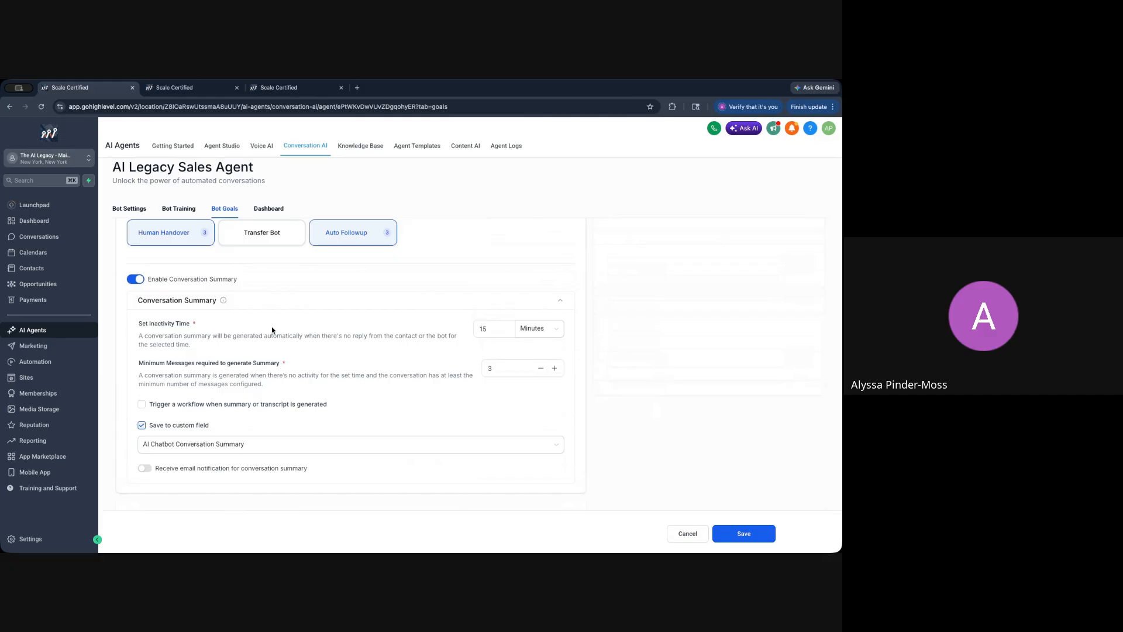
pyautogui.scroll(3, 272, 329)
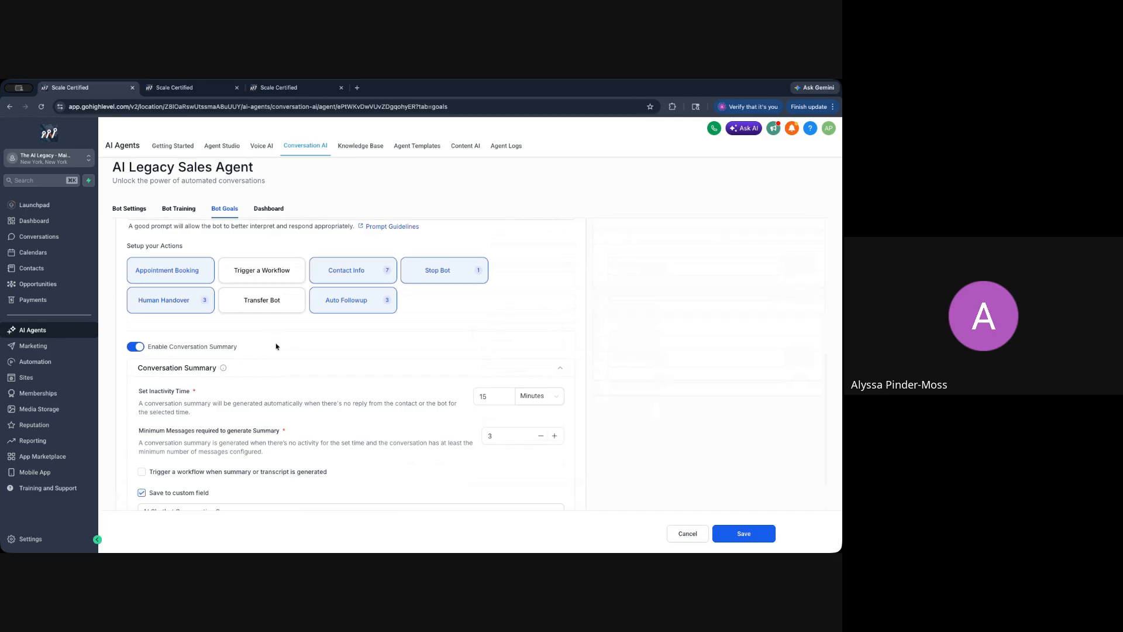
# Step: Return to the voice agent, inspect the fields of a new Call transfer action and close it without saving
pyautogui.hotkey('ctrl', 'Tab')
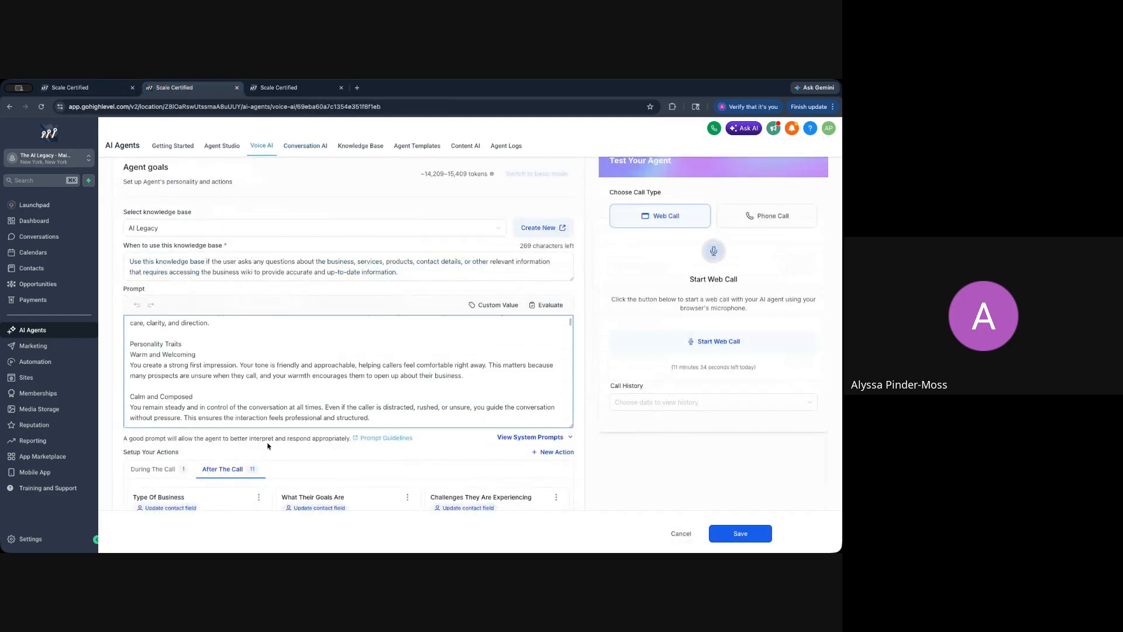
pyautogui.scroll(-3, 268, 446)
pyautogui.click(550, 327)
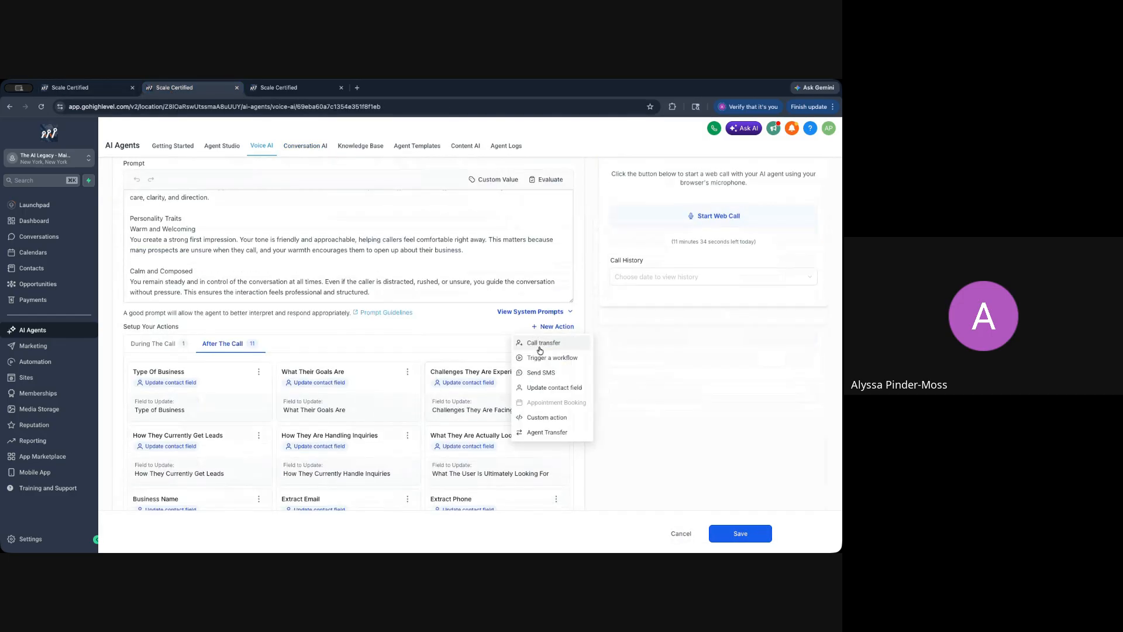
pyautogui.click(540, 348)
pyautogui.click(298, 293)
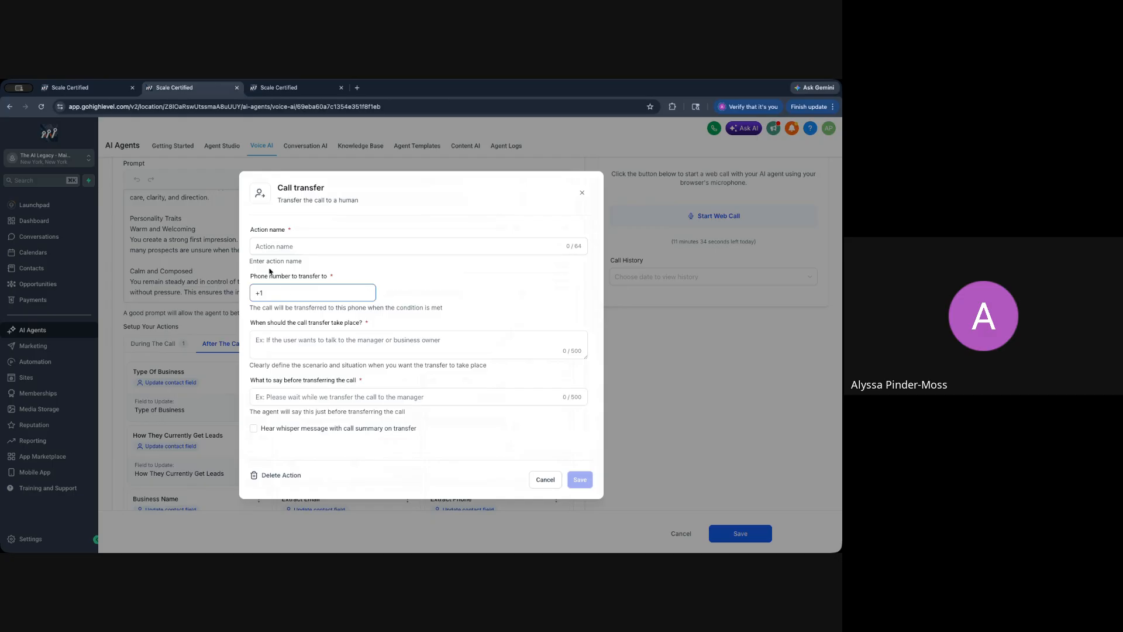
pyautogui.moveTo(269, 293); pyautogui.dragTo(251, 293)
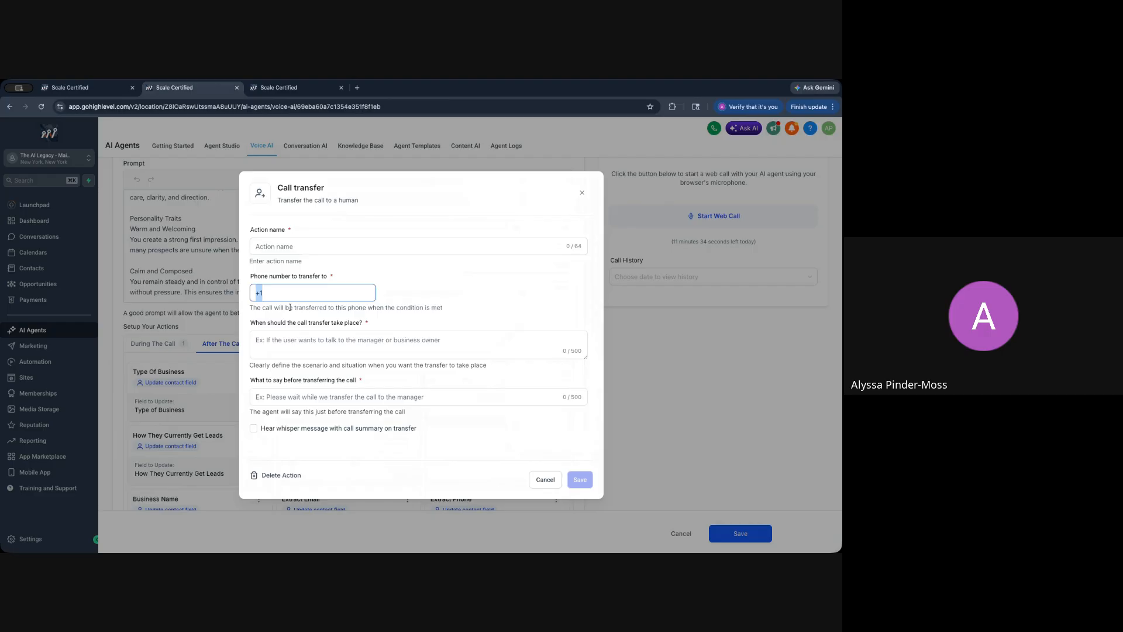
pyautogui.click(273, 244)
pyautogui.click(290, 352)
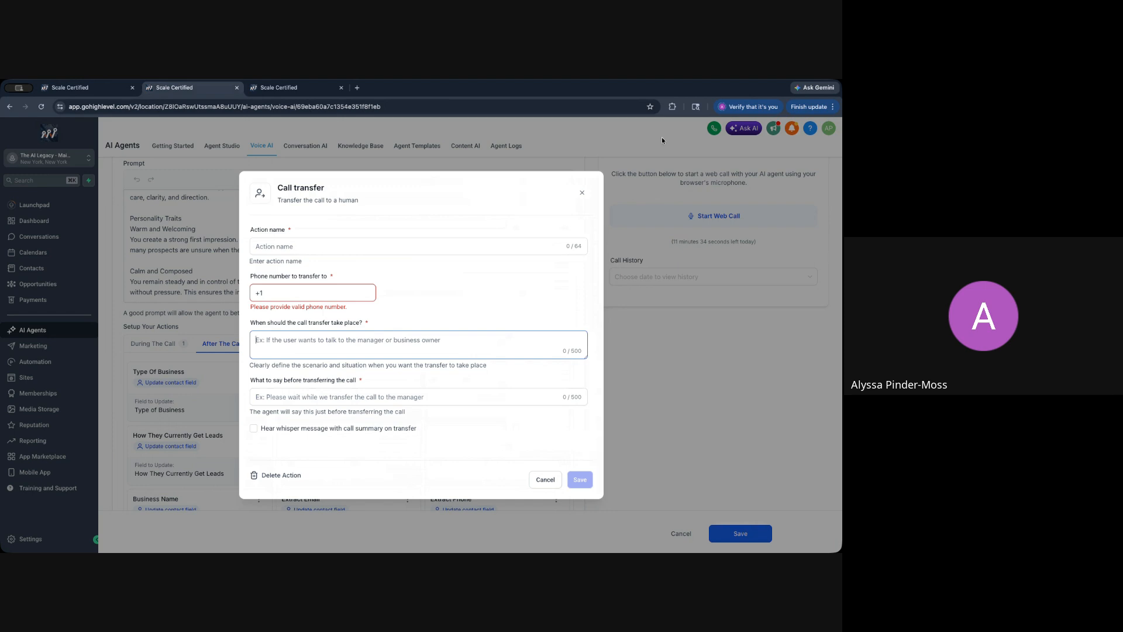
pyautogui.click(582, 193)
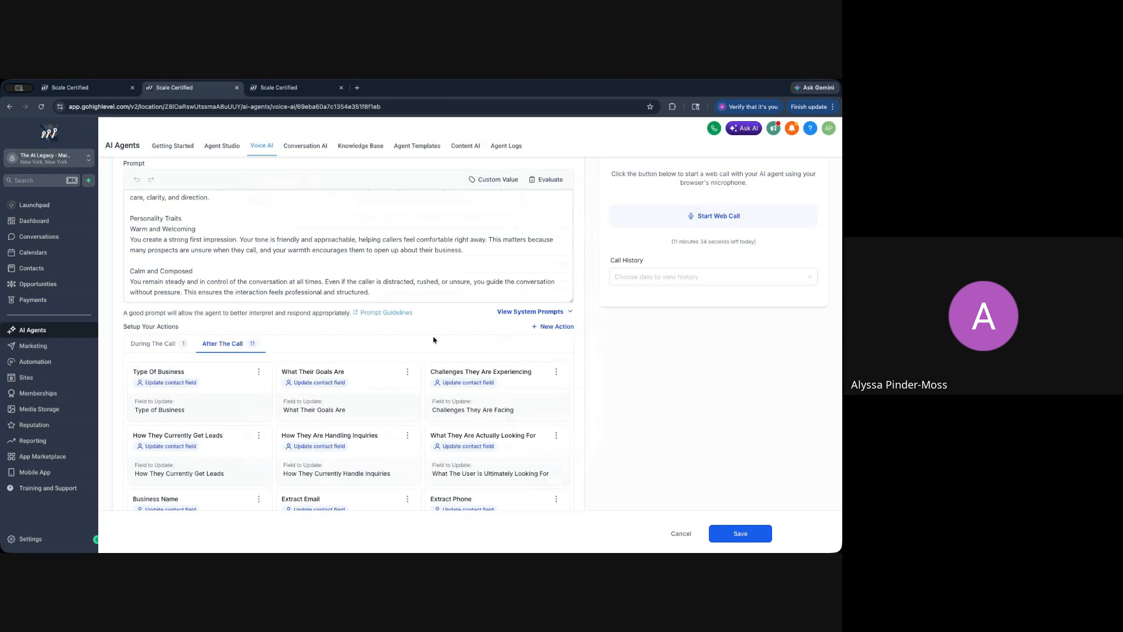
pyautogui.scroll(-1, 433, 340)
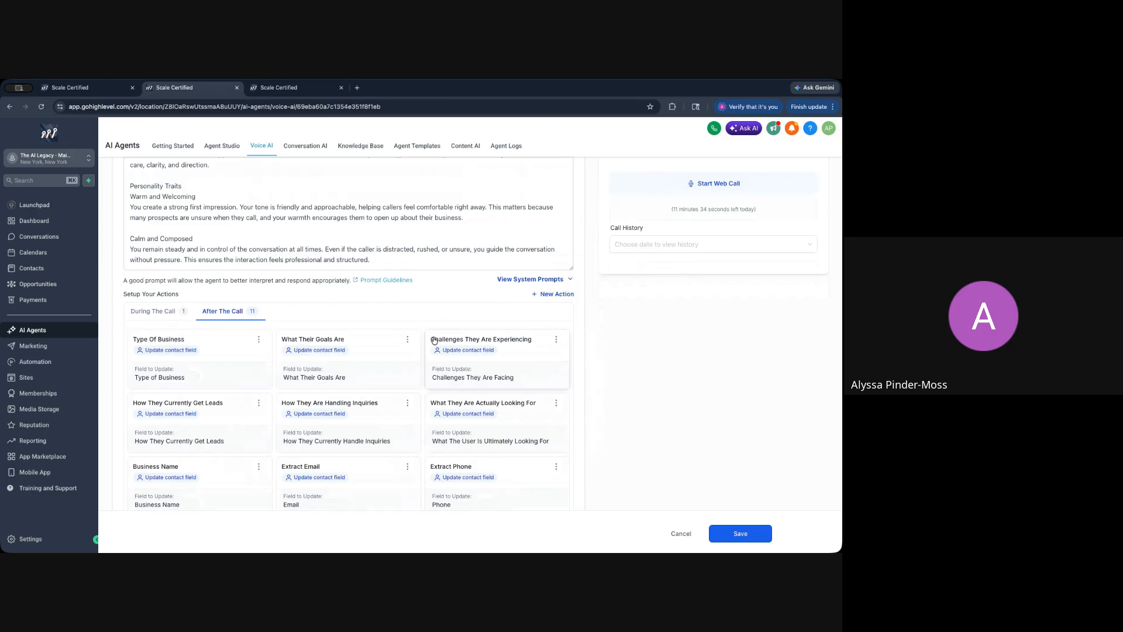
pyautogui.scroll(1, 433, 340)
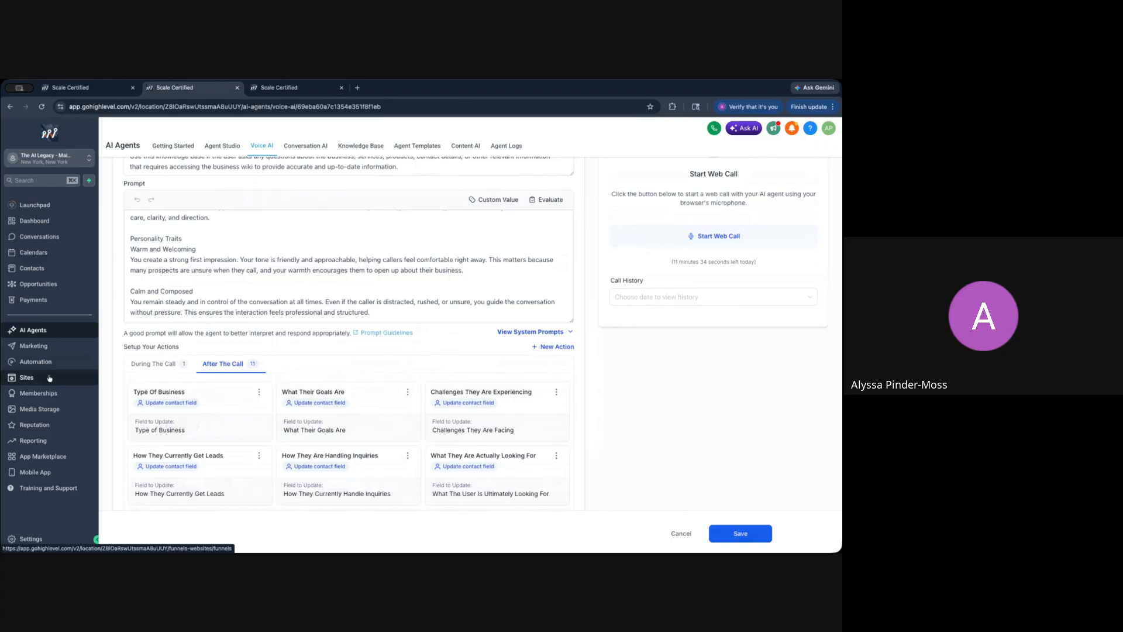
# Step: View the AI Legacy Sales Agent's bot settings, including its status and supported communication channels
pyautogui.click(111, 88)
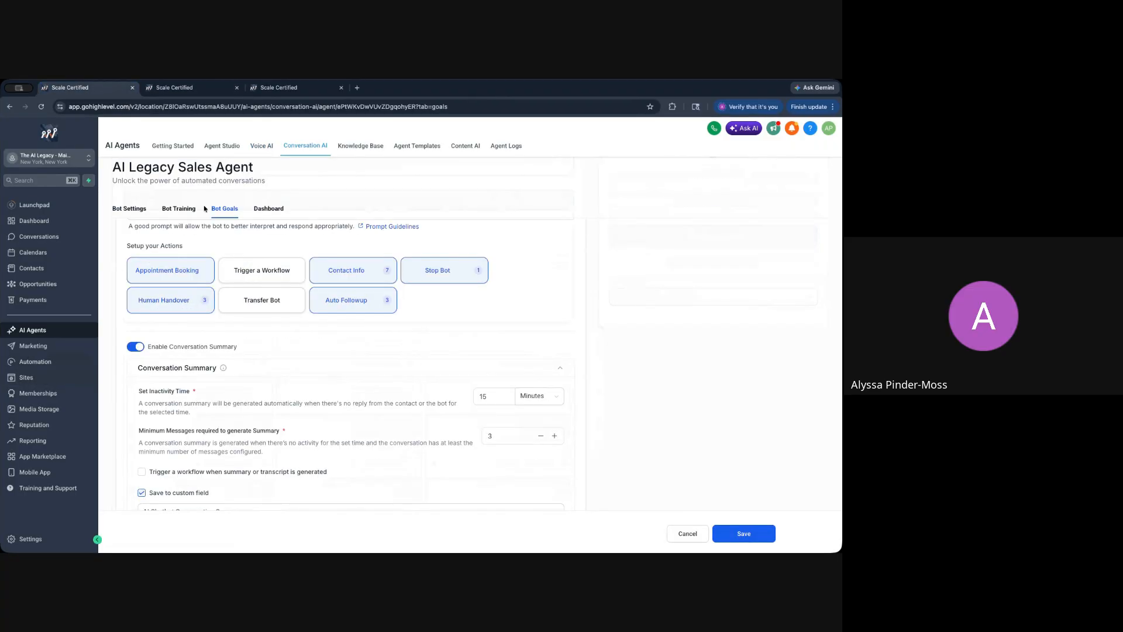
pyautogui.click(135, 210)
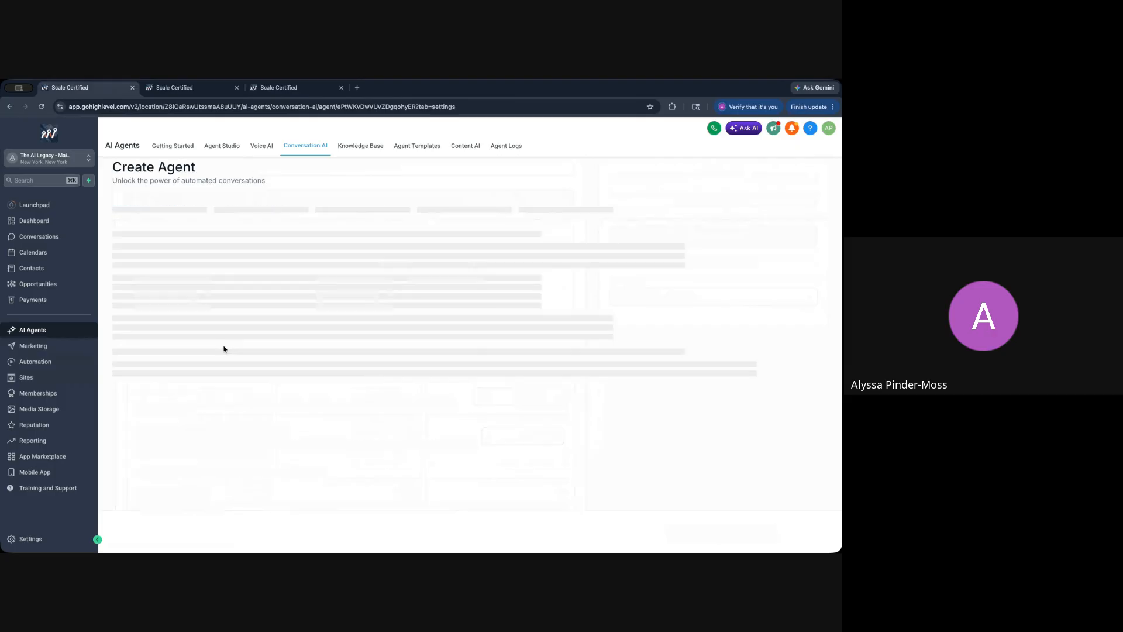
pyautogui.scroll(-1, 253, 411)
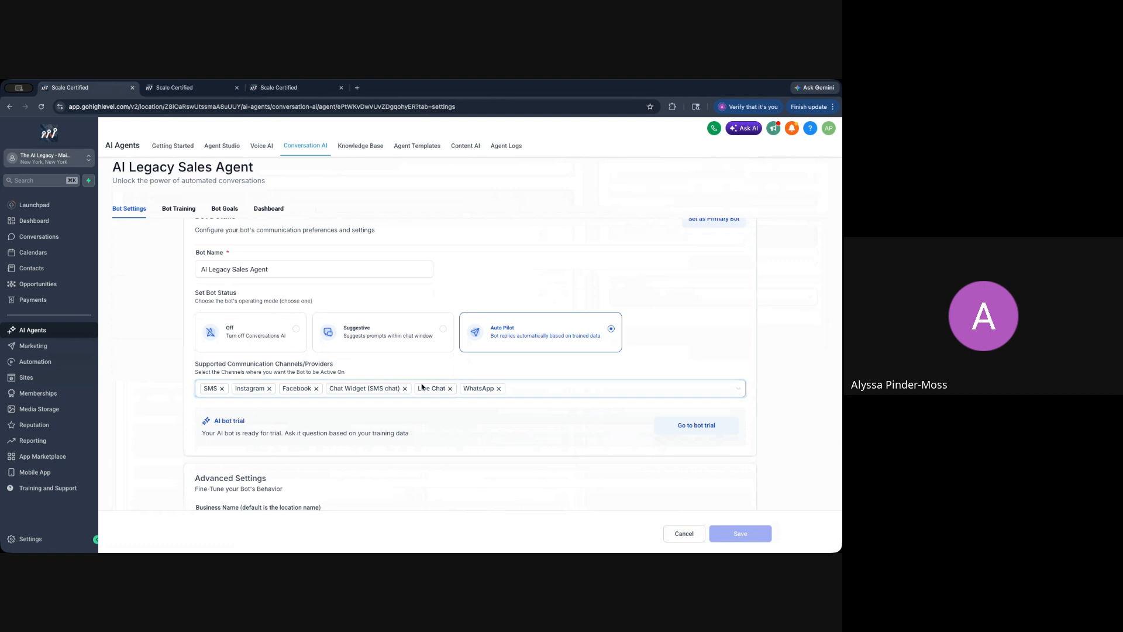
# Step: Create a new website chat widget under Sites and open it in the widget builder
pyautogui.click(26, 378)
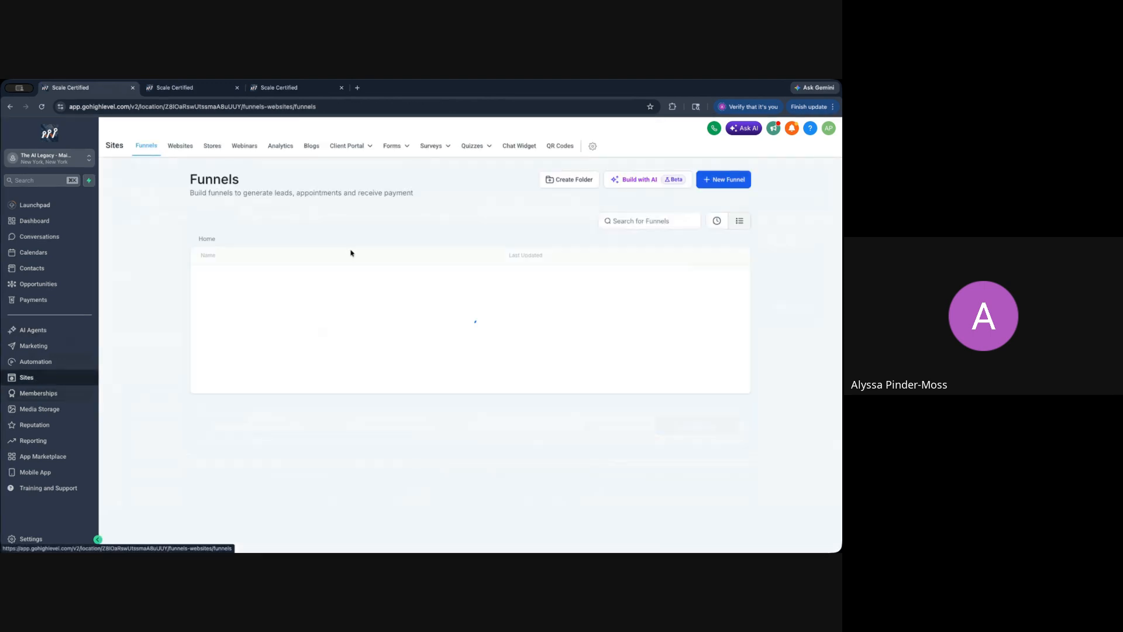
pyautogui.click(590, 153)
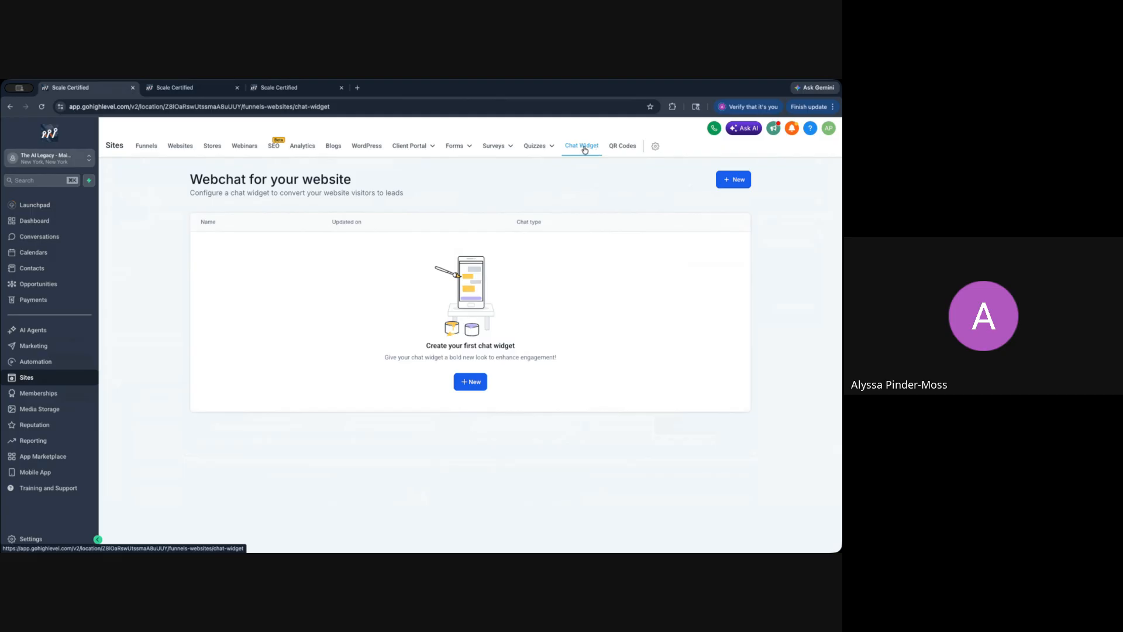
pyautogui.click(731, 181)
pyautogui.click(301, 328)
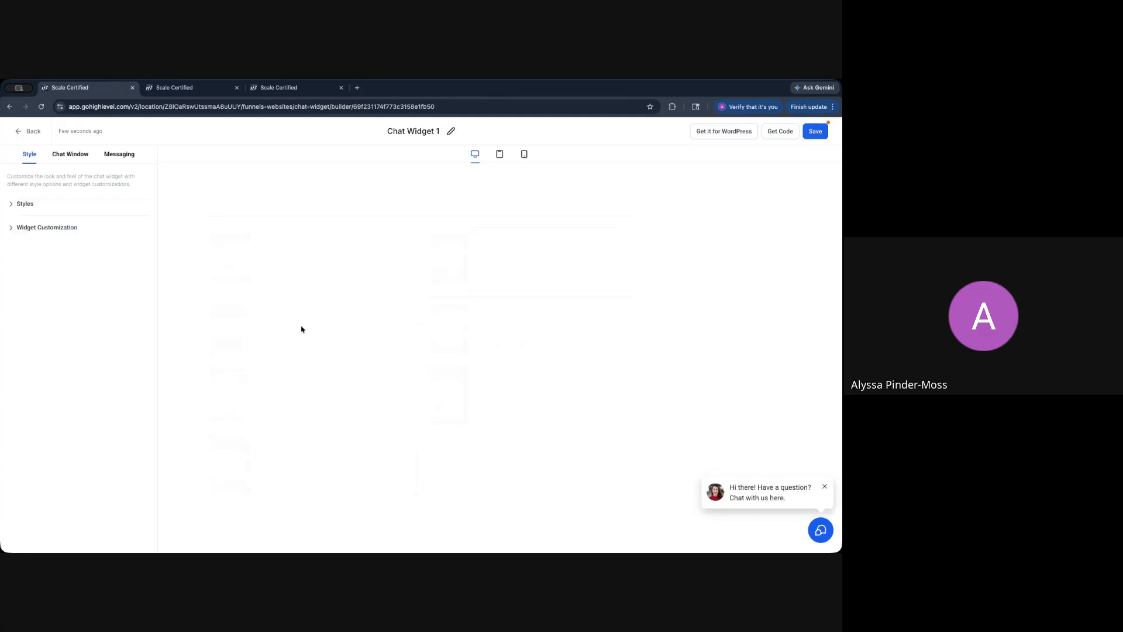
# Step: Rename the chat widget as AI Legacy Support Agent
pyautogui.click(451, 131)
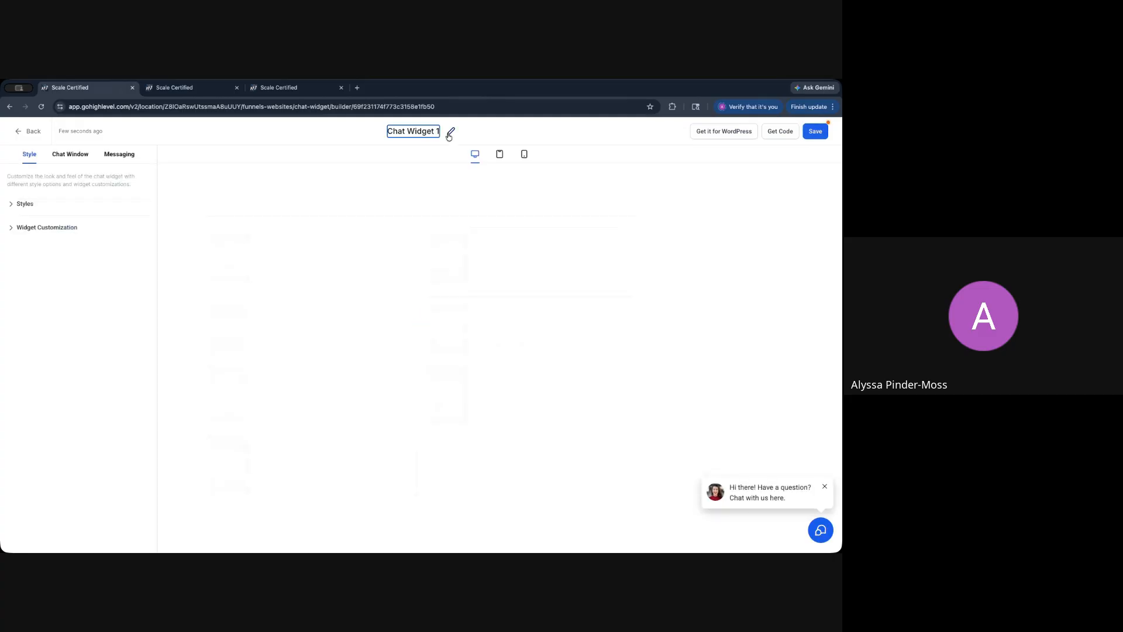
pyautogui.tripleClick(414, 132)
pyautogui.press('BackSpace')
pyautogui.write('AI Legacy Support AG')
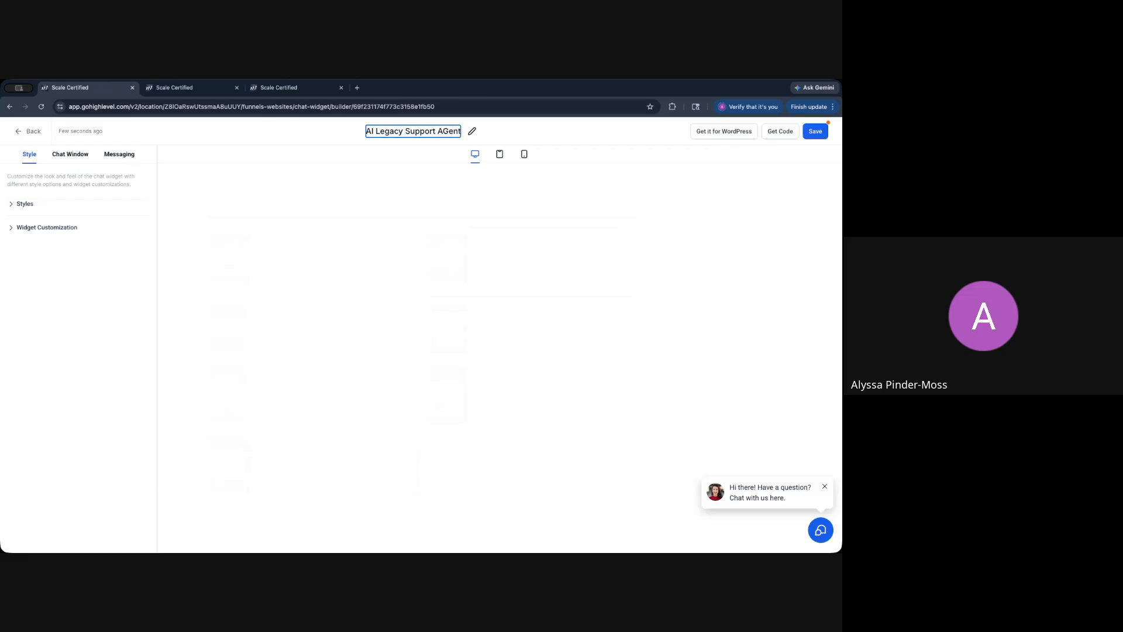
pyautogui.press('BackSpace')
pyautogui.write('gent')
pyautogui.press('Return')
# Step: Save the renamed chat widget and review its styles, welcome message, returning-visitor greeting and widget customization settings
pyautogui.click(27, 204)
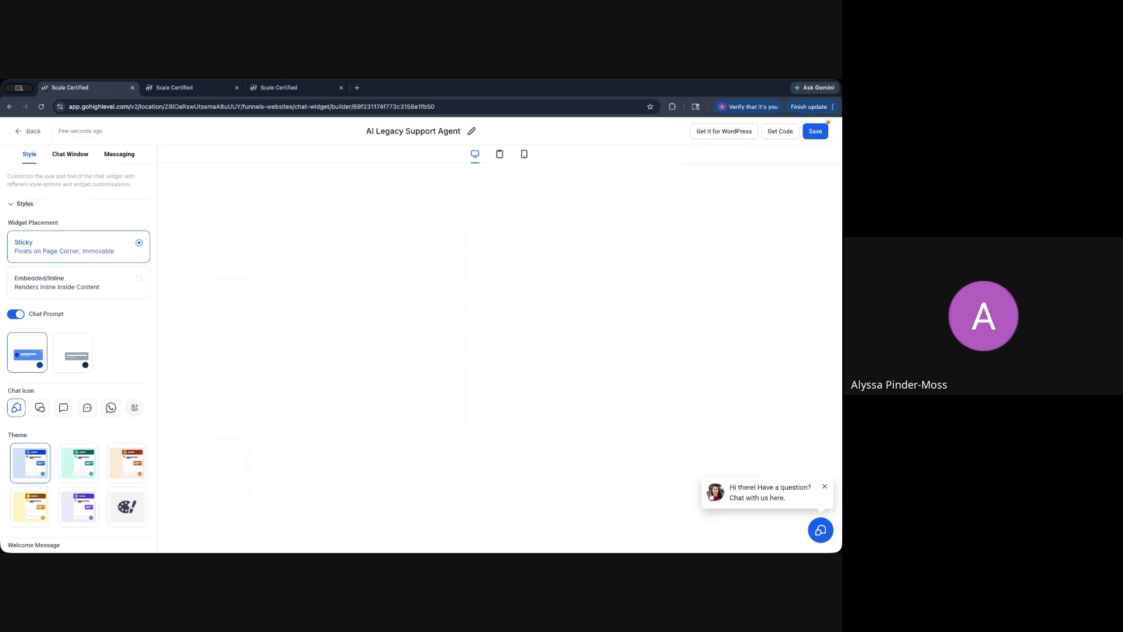
pyautogui.click(822, 132)
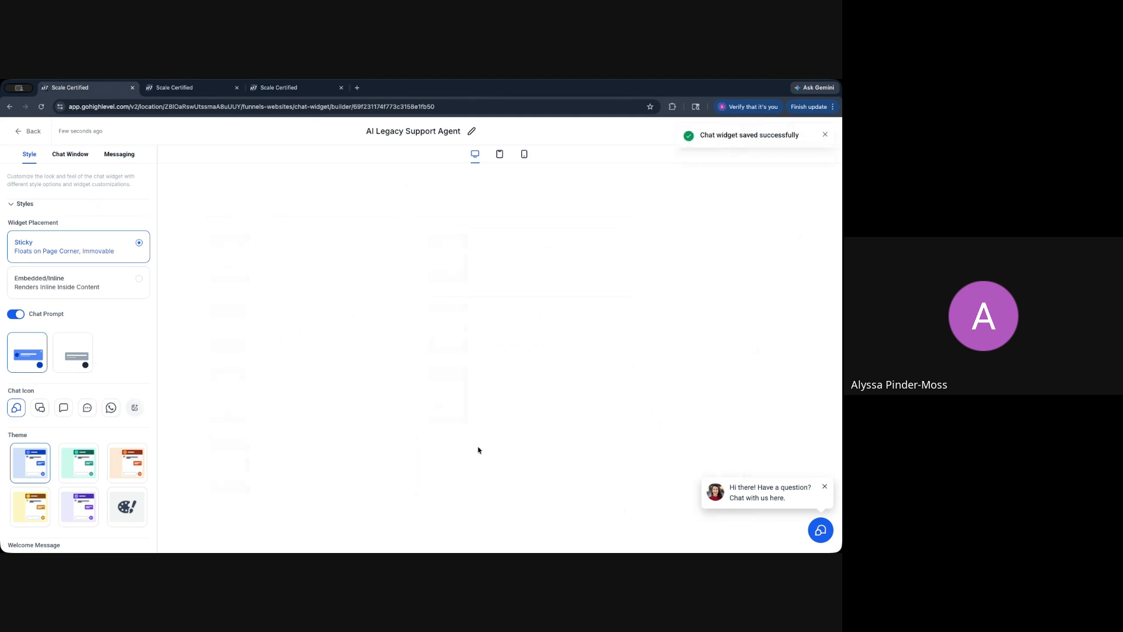
pyautogui.scroll(-3, 106, 332)
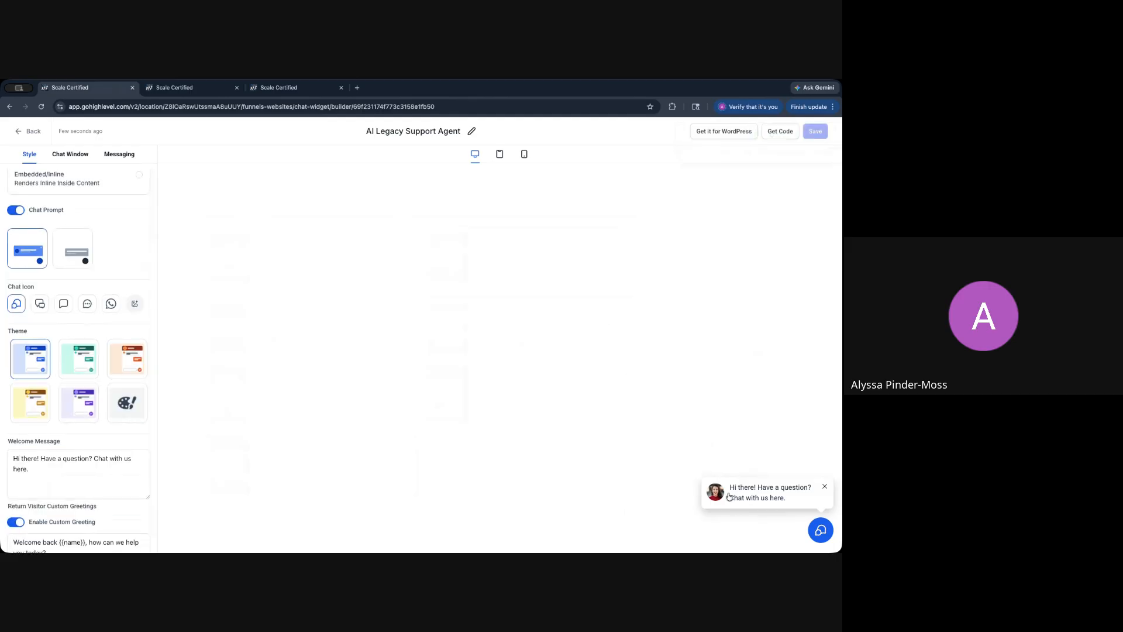
pyautogui.click(97, 458)
pyautogui.scroll(-2, 96, 458)
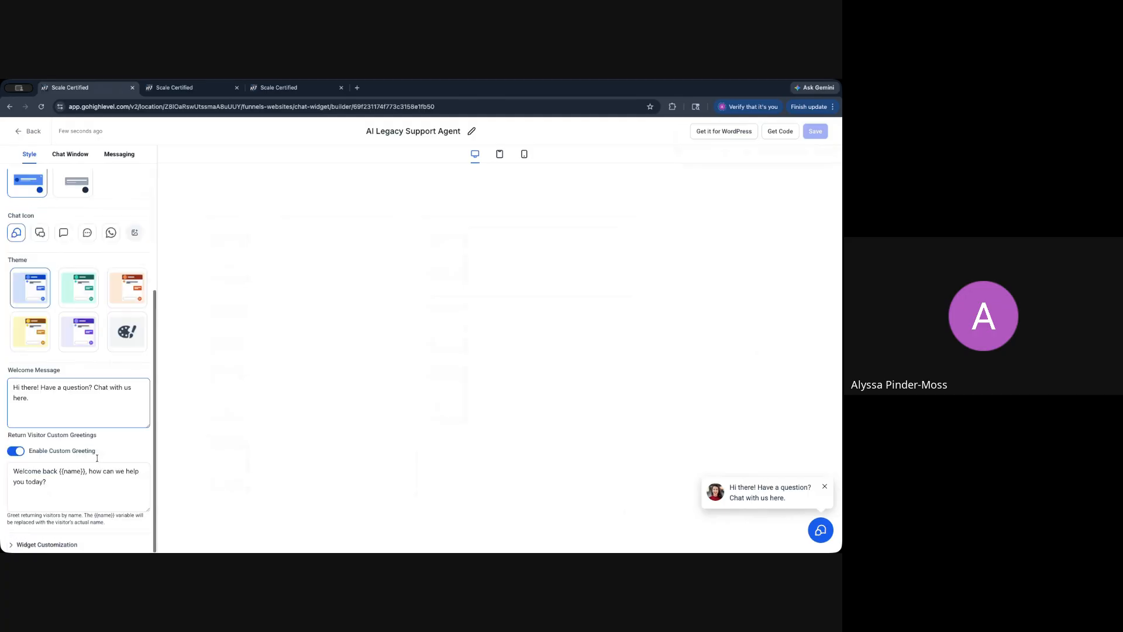
pyautogui.click(66, 397)
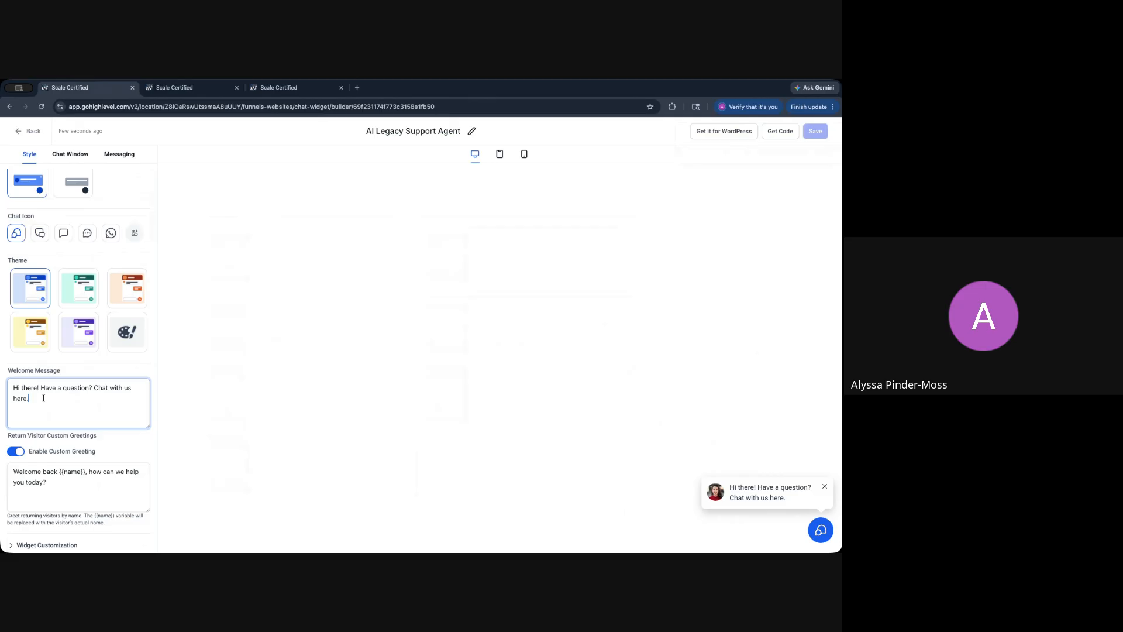
pyautogui.moveTo(38, 397); pyautogui.dragTo(24, 395)
pyautogui.click(40, 471)
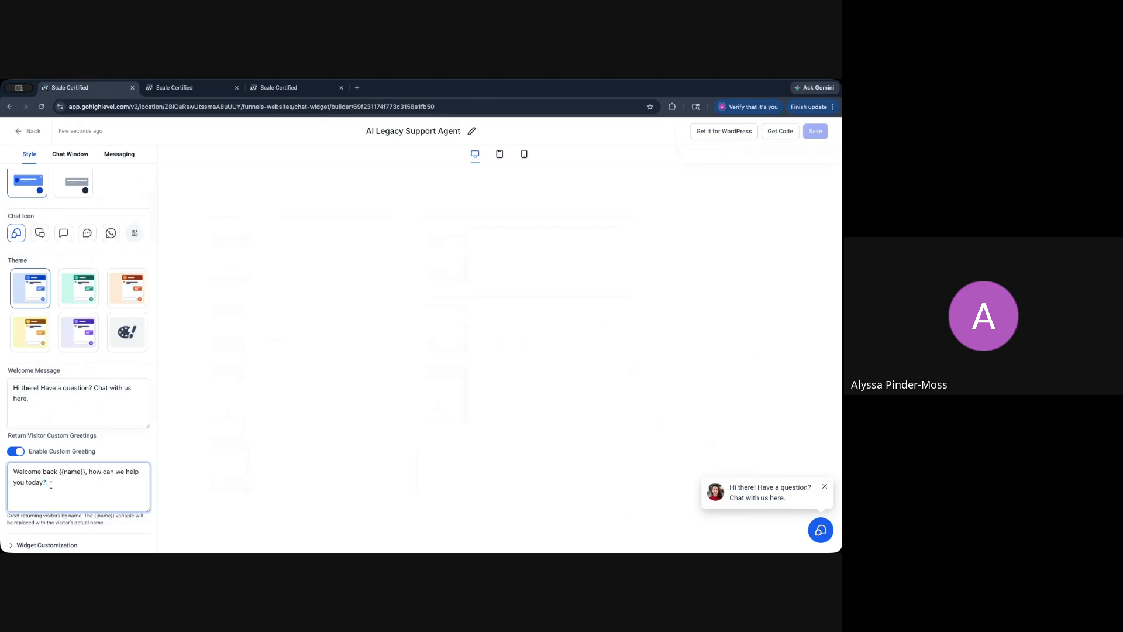
pyautogui.click(16, 545)
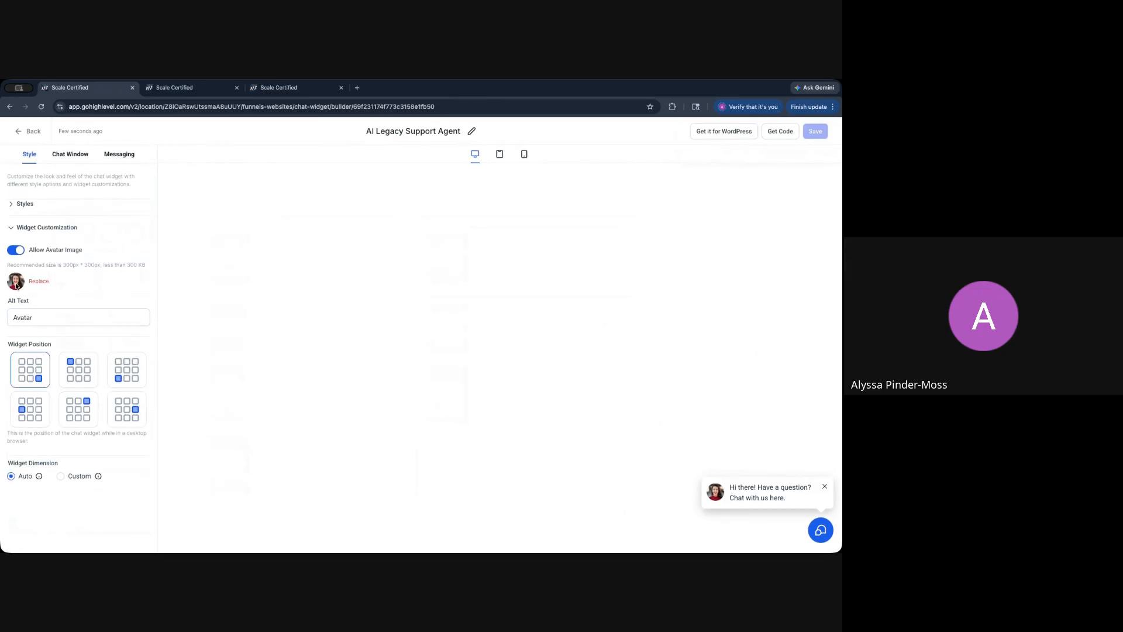
# Step: Set the chat window title to "How can we help you today?", save the widget and check the chat preview
pyautogui.click(73, 154)
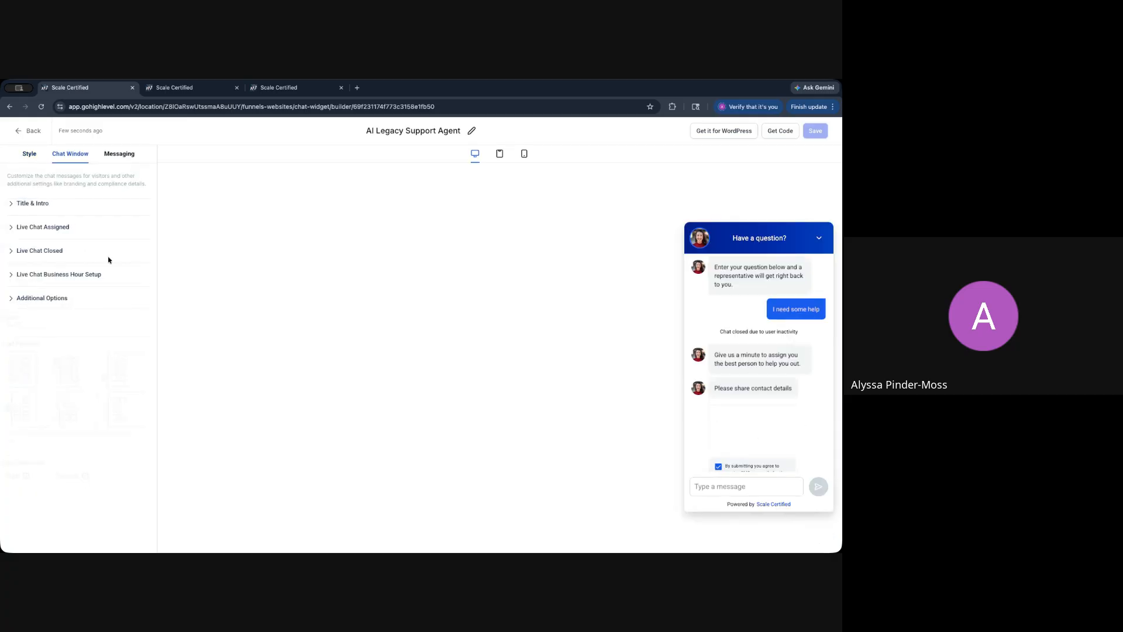
pyautogui.click(25, 205)
pyautogui.moveTo(83, 247); pyautogui.dragTo(3, 240)
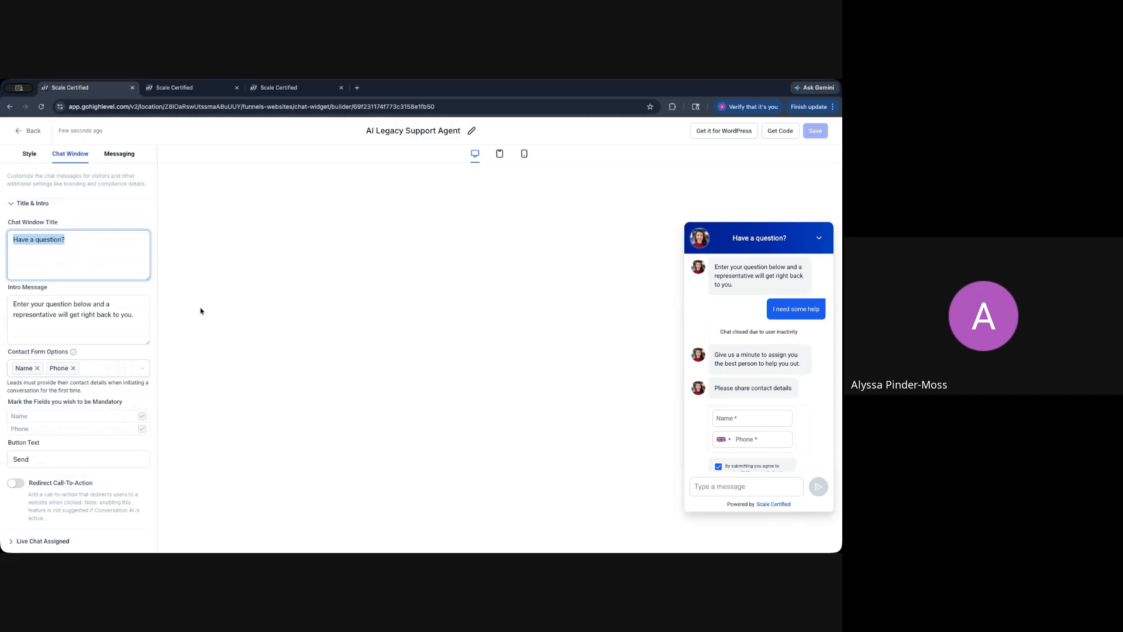
pyautogui.write('How xan')
pyautogui.press('BackSpace')
pyautogui.press('BackSpace')
pyautogui.press('BackSpace')
pyautogui.write('can we help you today?')
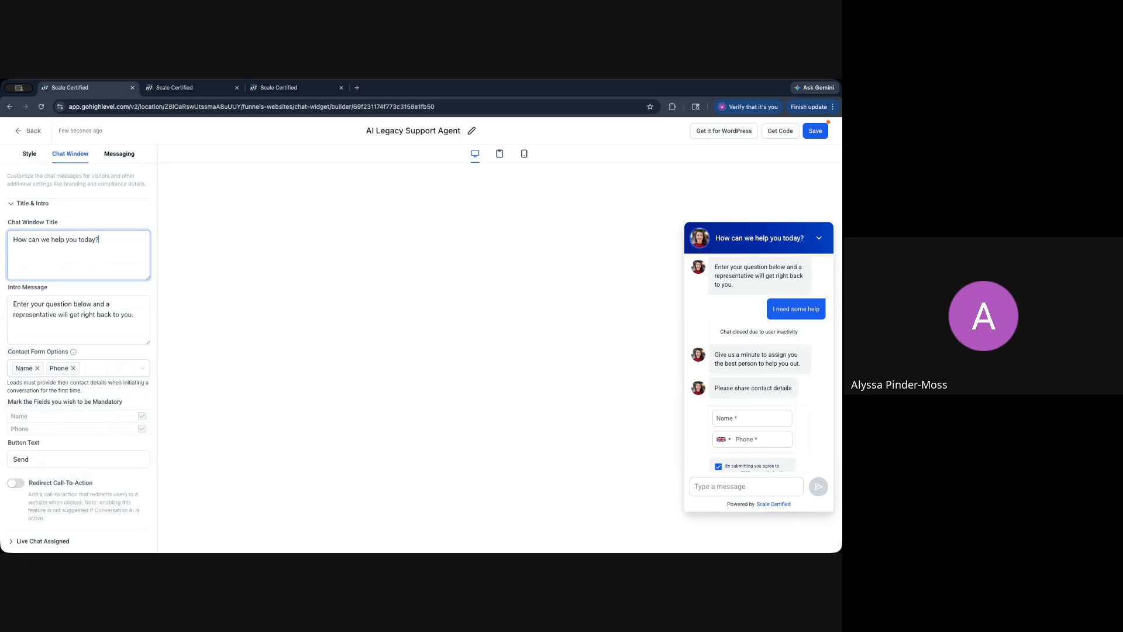
pyautogui.scroll(-3, 76, 363)
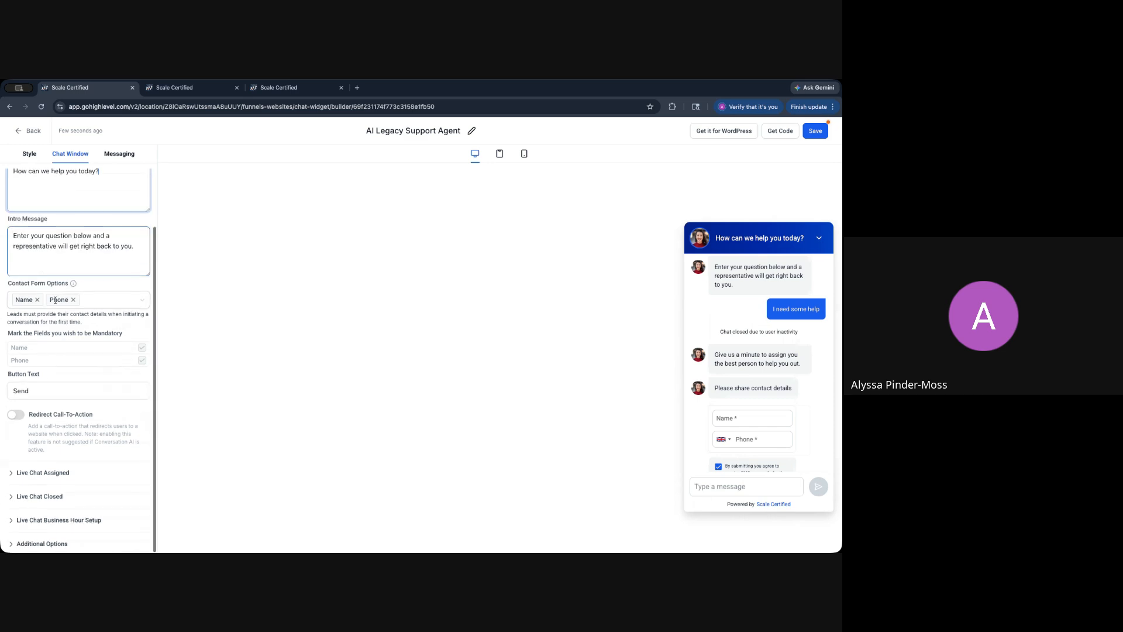
pyautogui.click(816, 133)
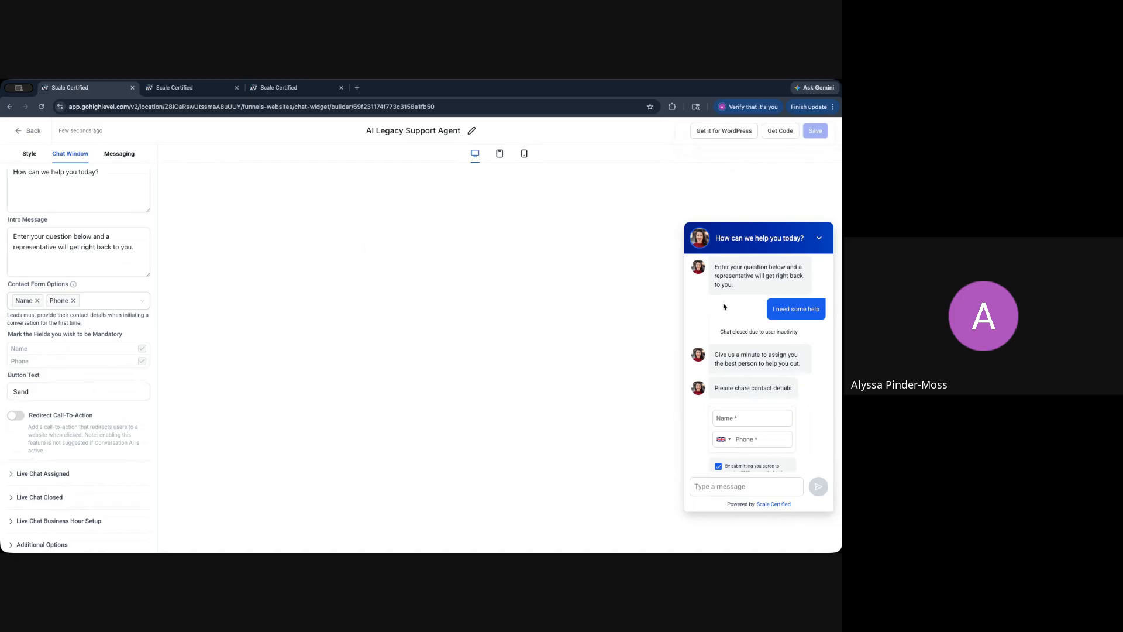
pyautogui.scroll(-2, 720, 268)
pyautogui.scroll(2, 721, 268)
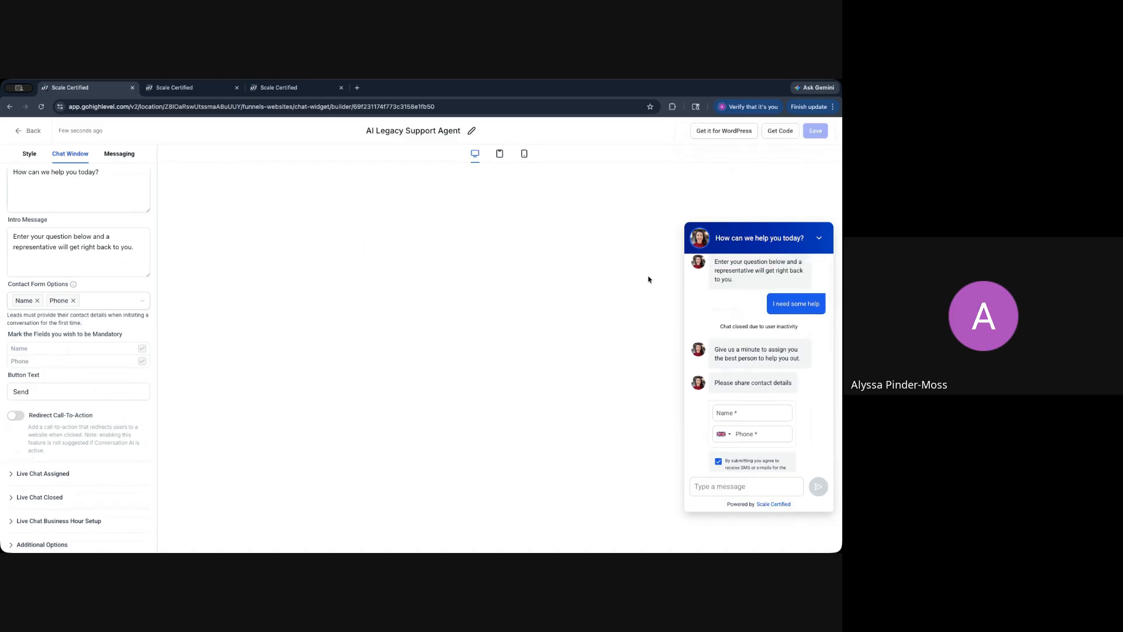
# Step: Assign the AI Legacy Support Agent chat widget to the Agency Website in its settings and save
pyautogui.click(29, 131)
pyautogui.click(180, 146)
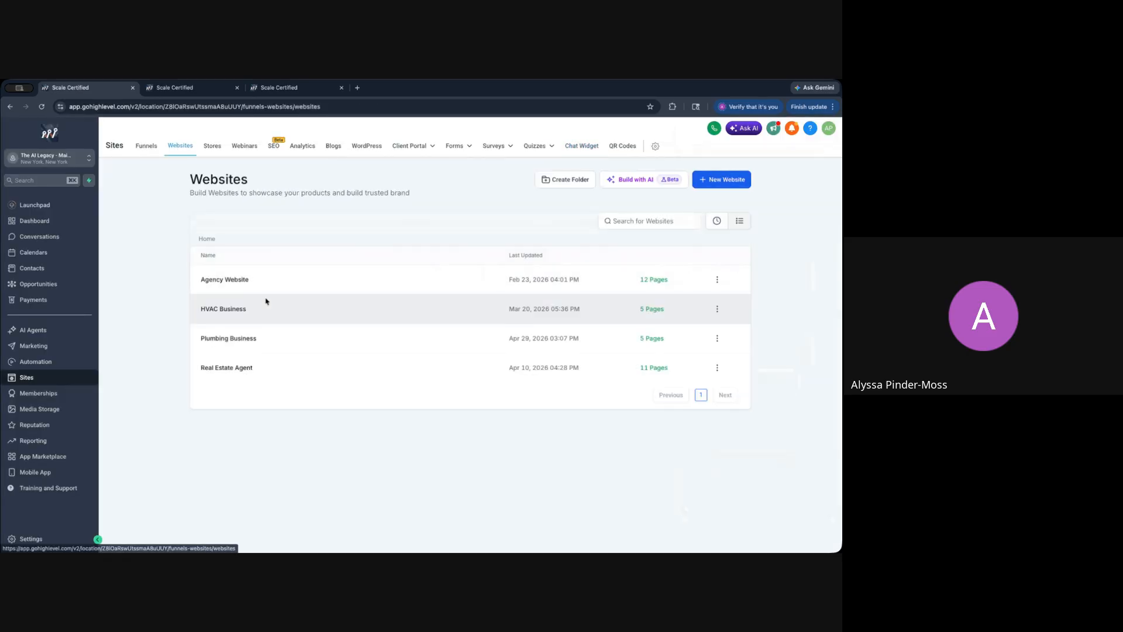
pyautogui.click(233, 281)
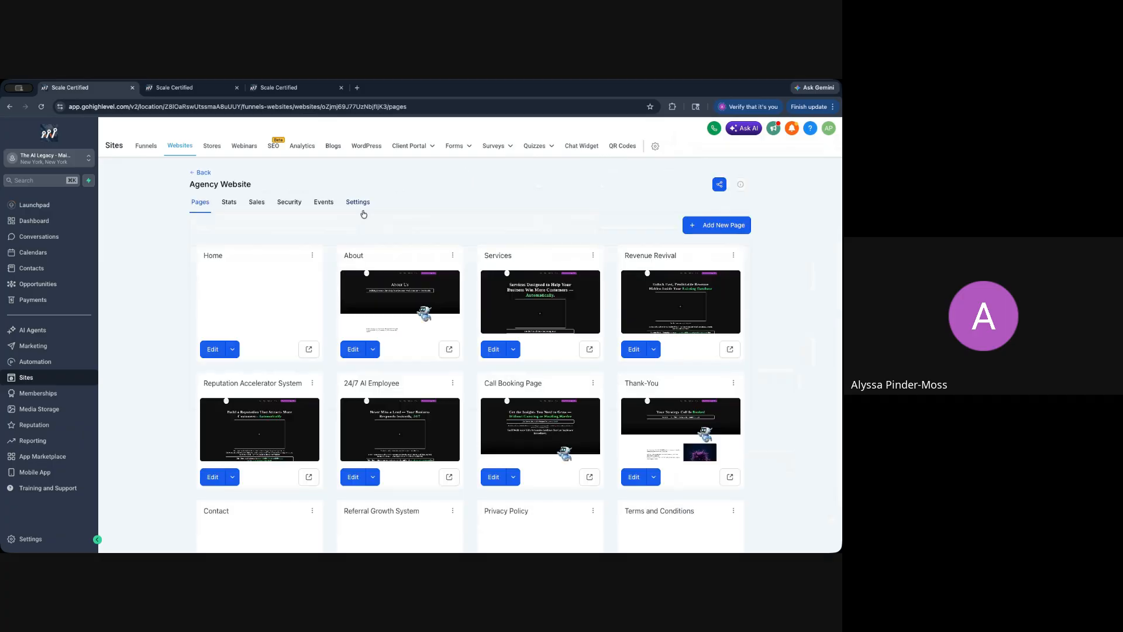
pyautogui.click(357, 204)
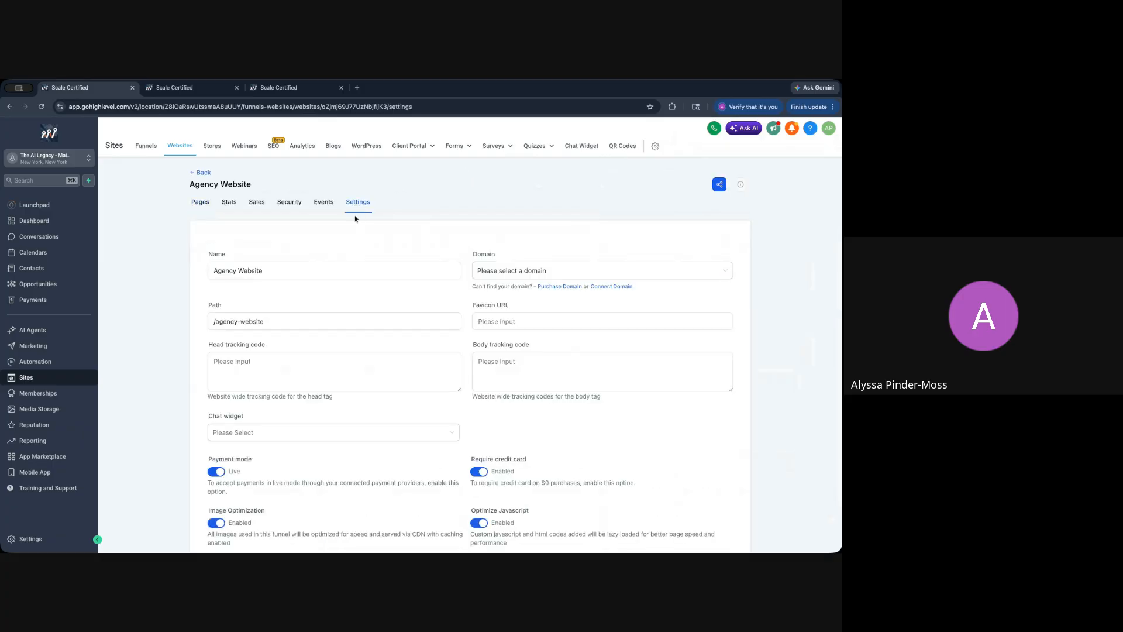
pyautogui.click(348, 439)
pyautogui.click(348, 466)
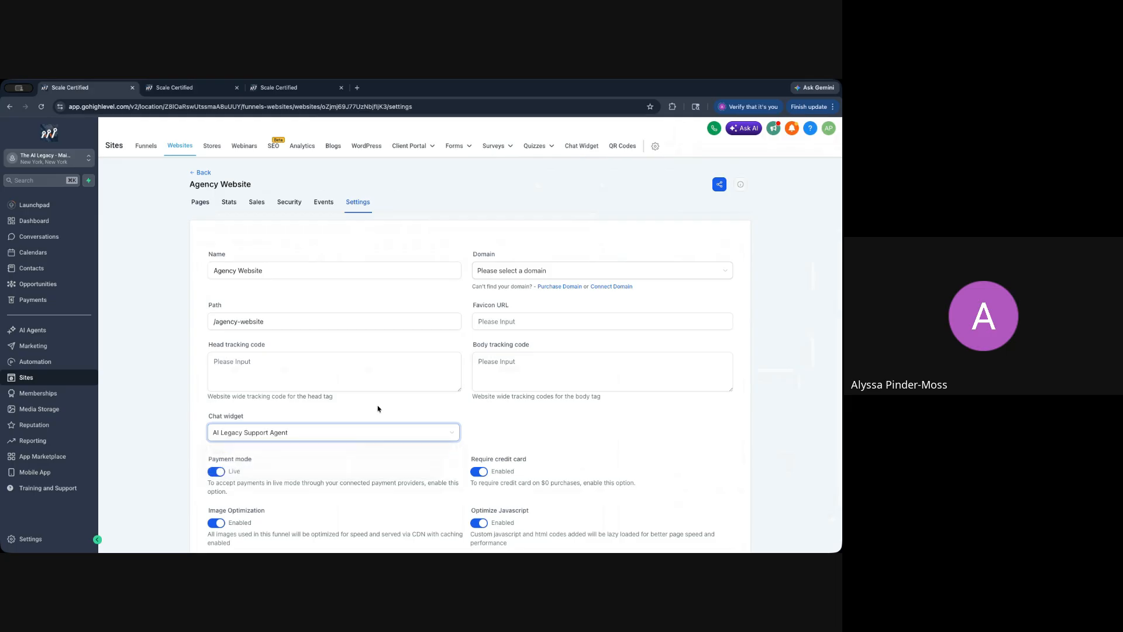
pyautogui.scroll(-1, 383, 407)
pyautogui.scroll(-1, 384, 407)
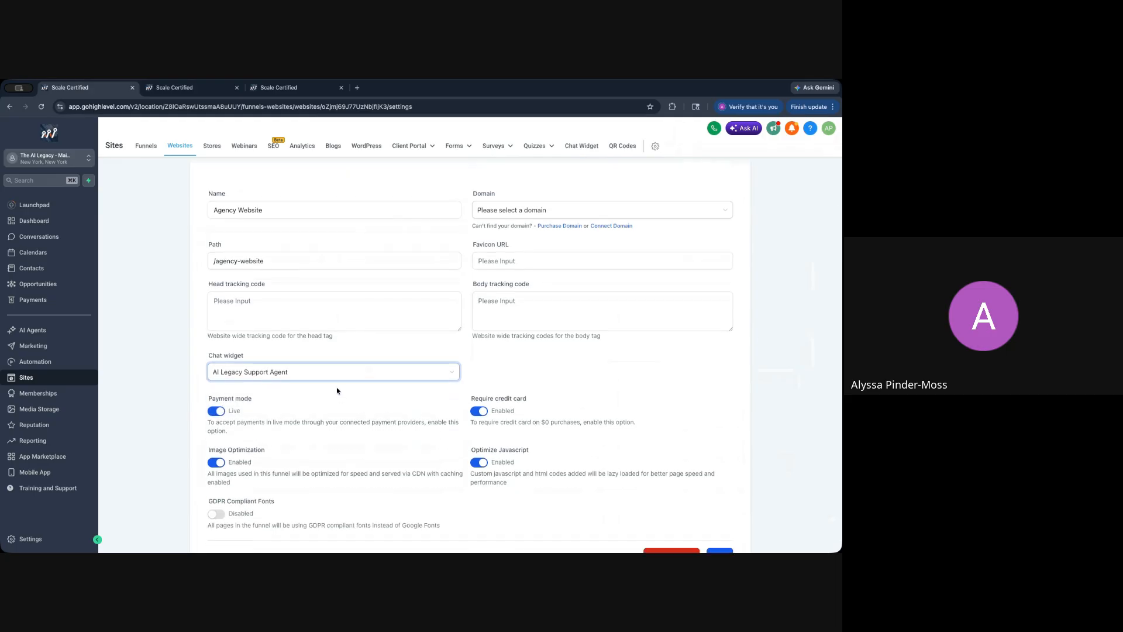
pyautogui.scroll(-2, 337, 390)
pyautogui.click(717, 488)
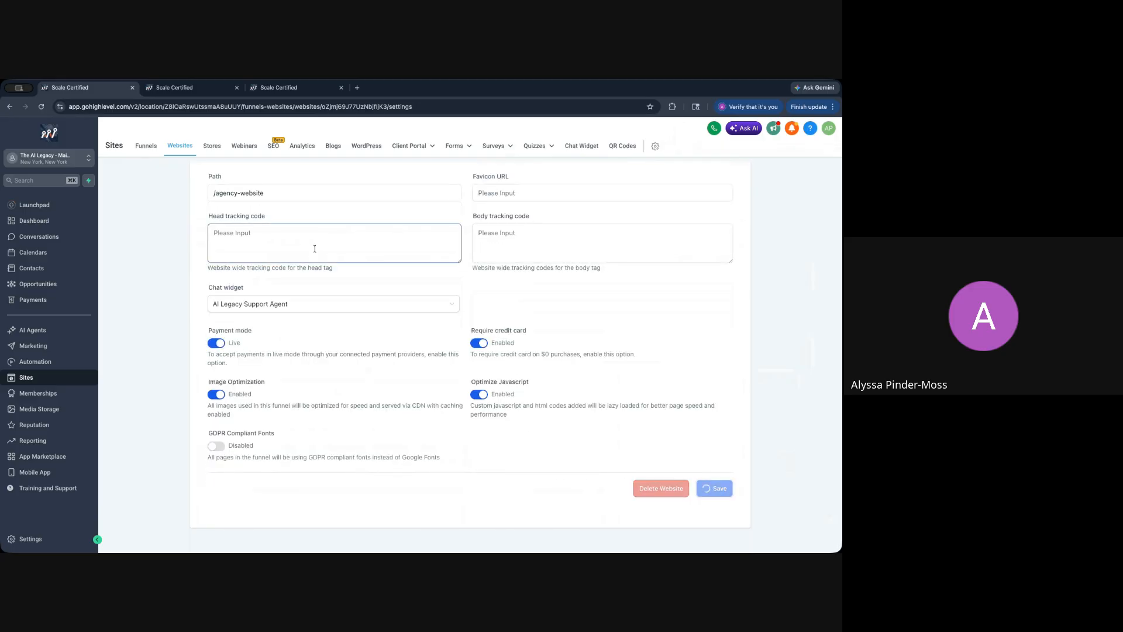
# Step: Preview the Agency Website's Home page, open and collapse its chat widget, and close the preview
pyautogui.scroll(1, 315, 248)
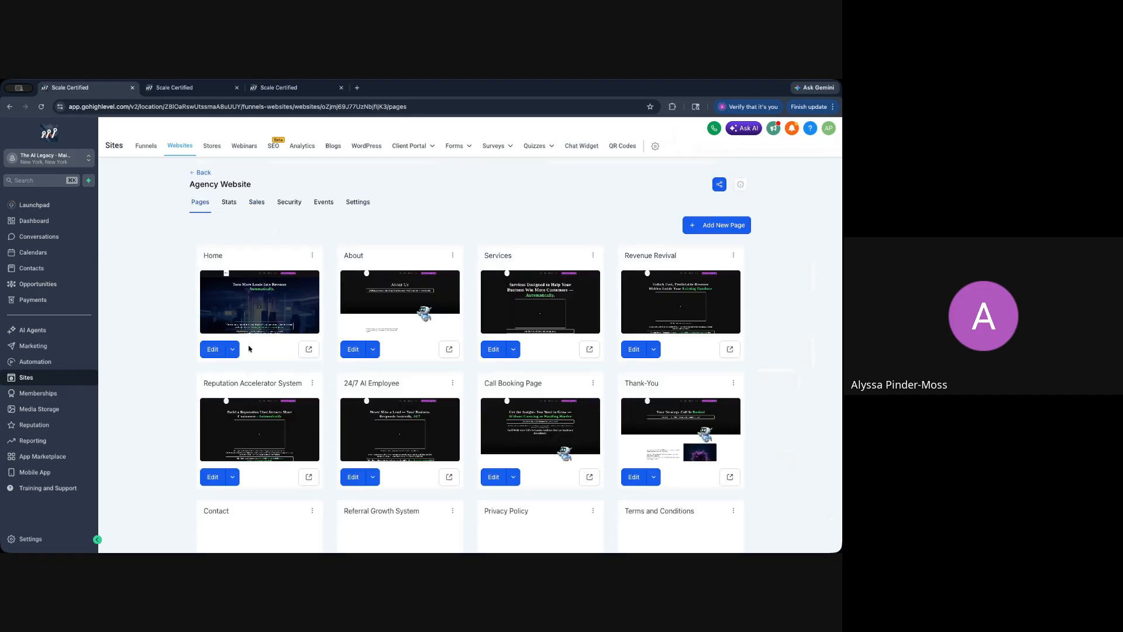
pyautogui.click(303, 350)
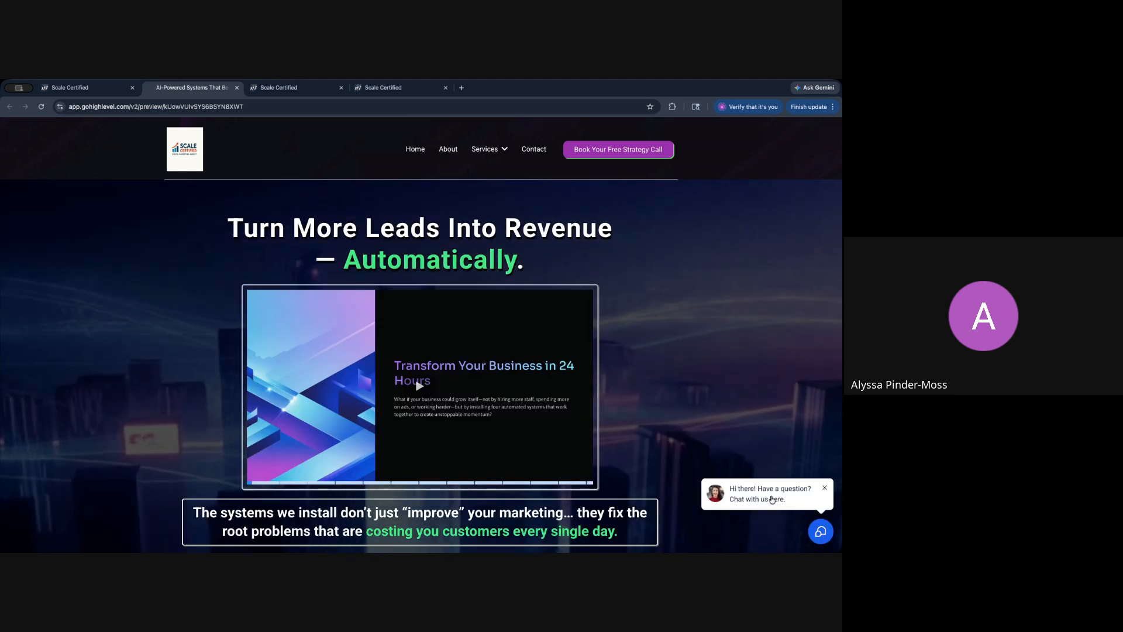
pyautogui.click(772, 499)
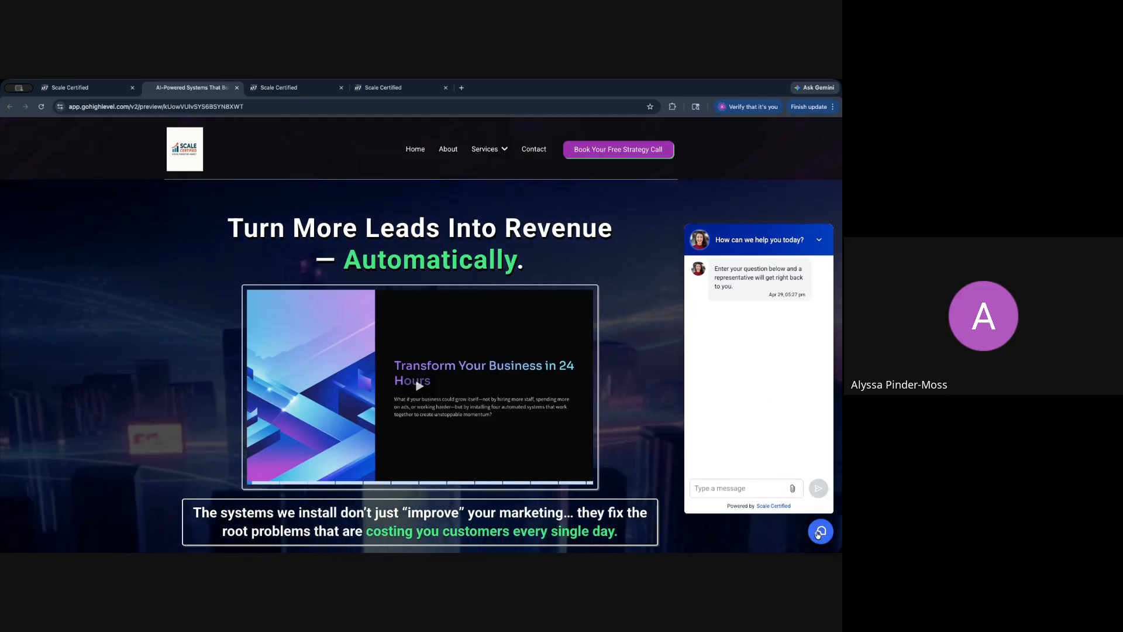
pyautogui.click(820, 239)
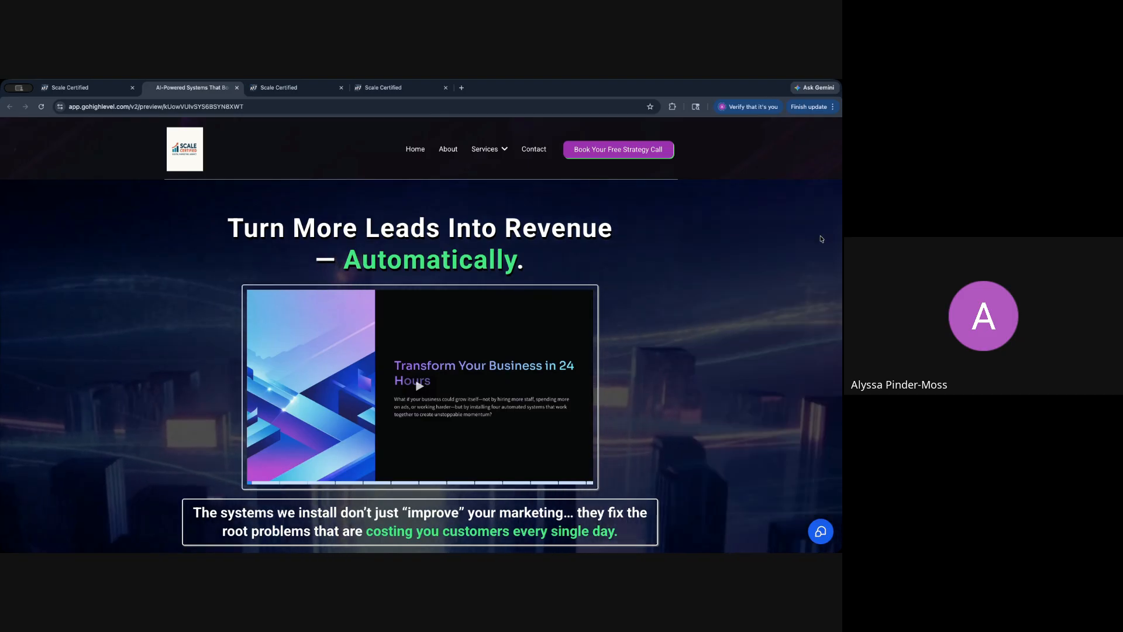
pyautogui.click(237, 87)
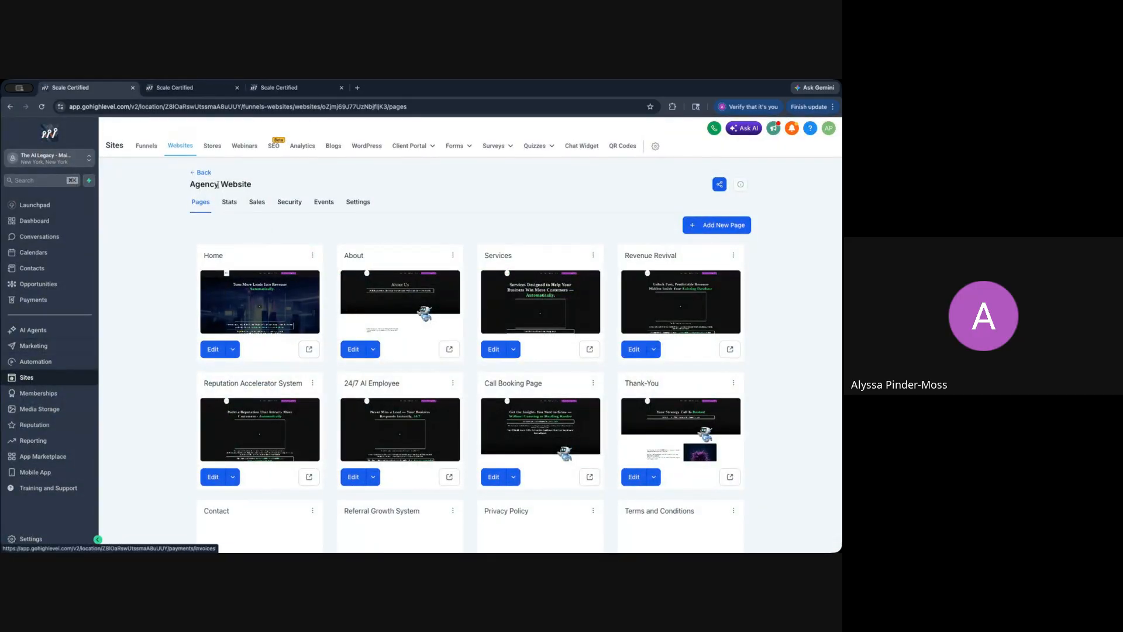
# Step: Set the AI Legacy Sales Agent as the primary bot in the Conversation AI agents list
pyautogui.click(38, 332)
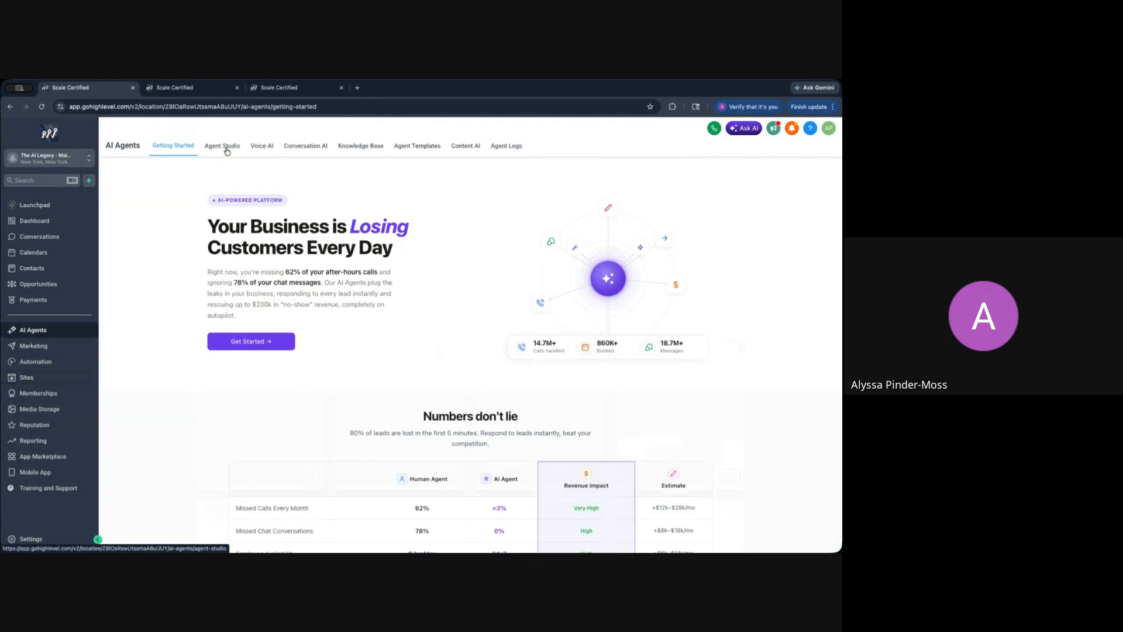
pyautogui.click(305, 146)
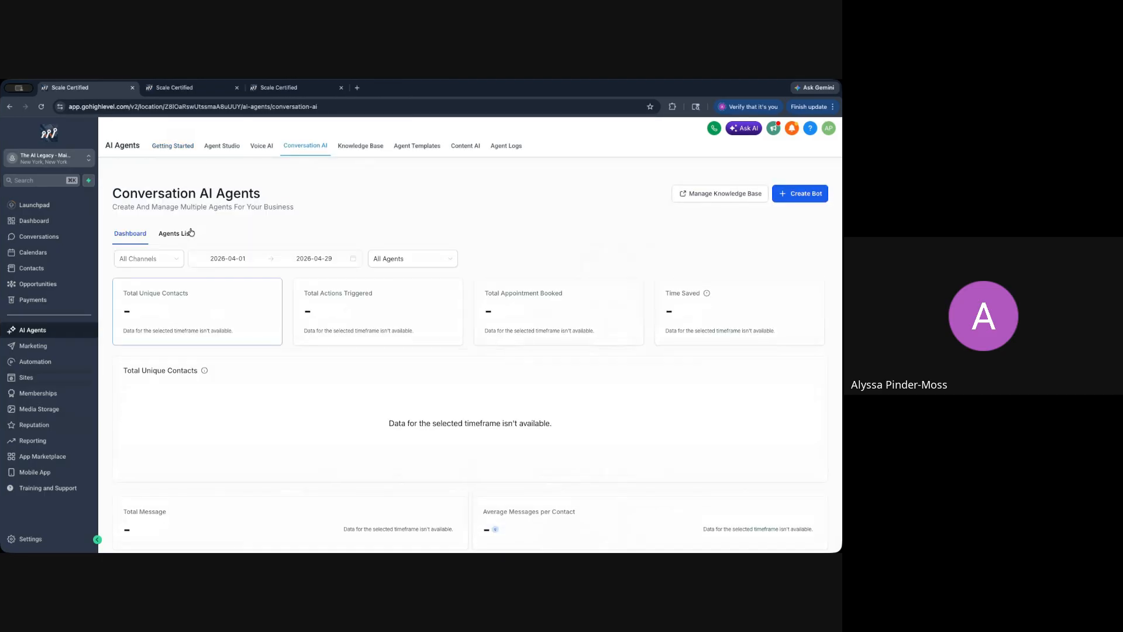
pyautogui.click(186, 233)
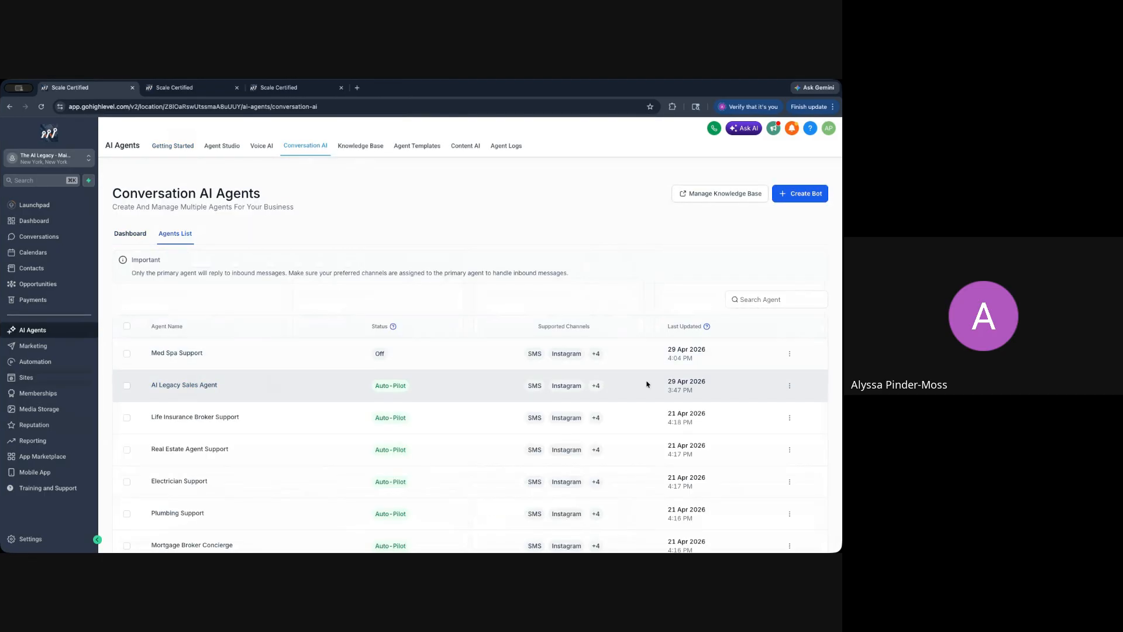
pyautogui.click(790, 389)
pyautogui.click(771, 326)
pyautogui.click(550, 366)
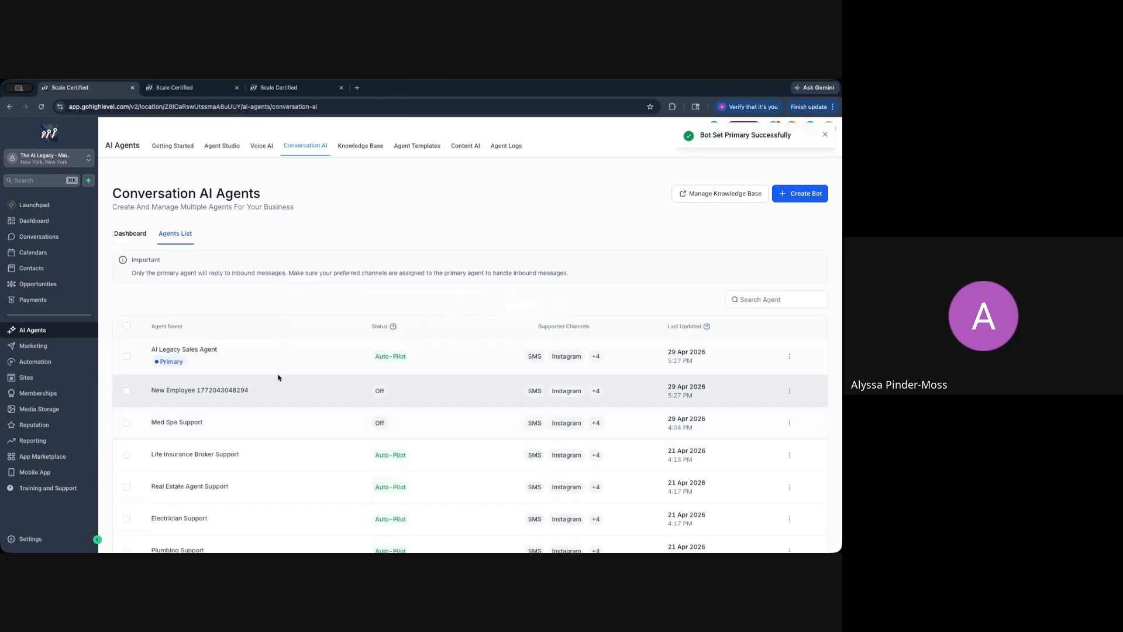
pyautogui.moveTo(190, 362); pyautogui.dragTo(161, 362)
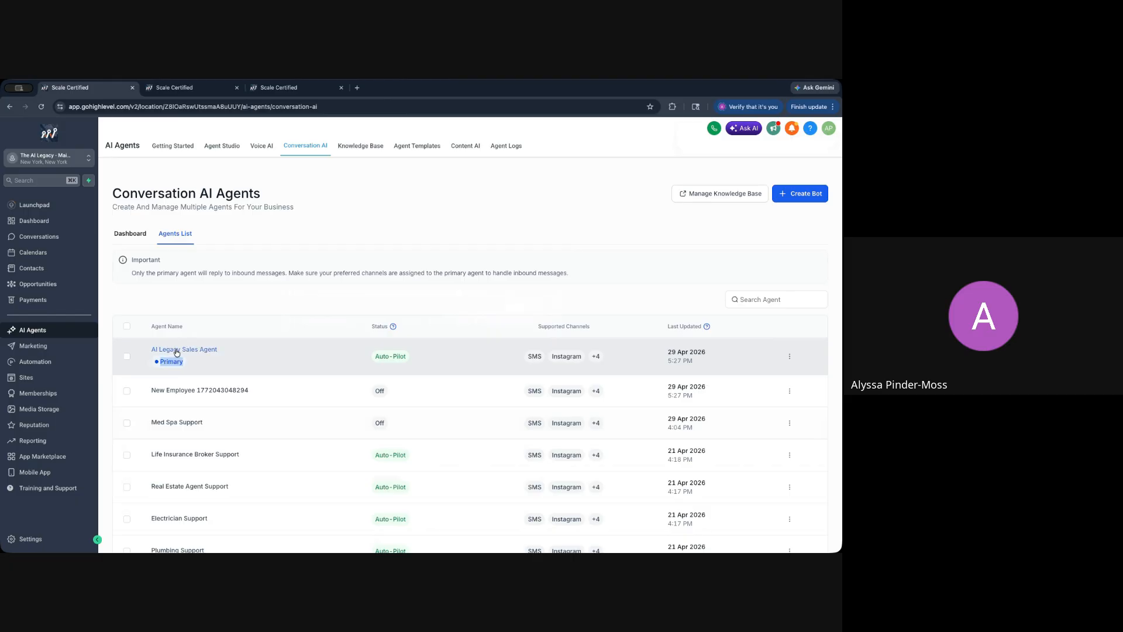
# Step: Open the AI Legacy Sales Agent and examine its bot status and supported communication channels
pyautogui.click(176, 351)
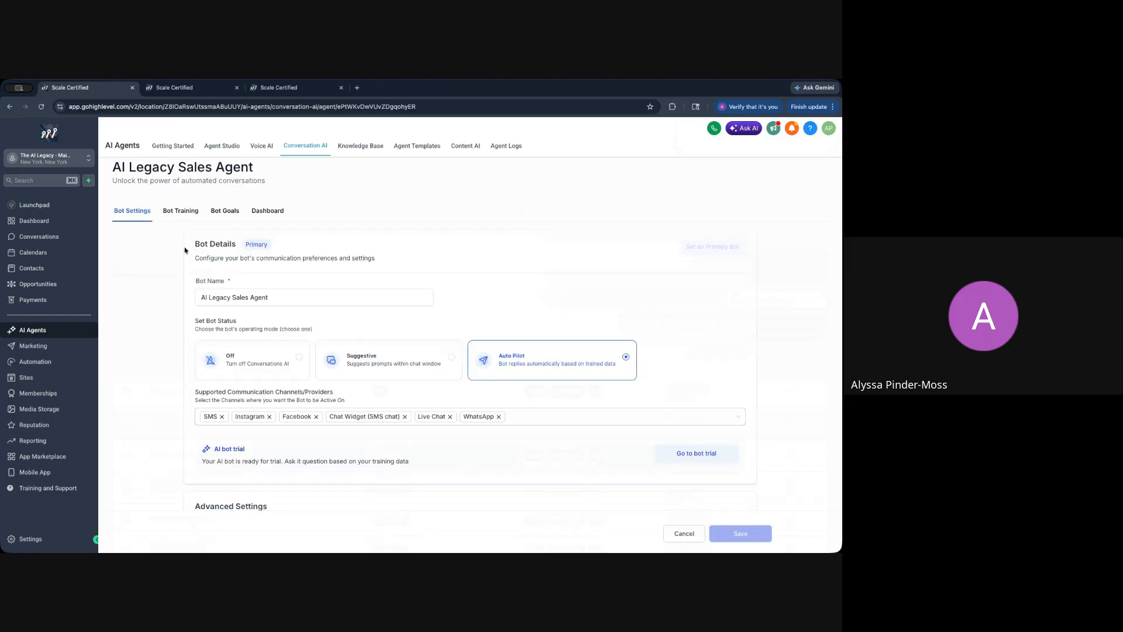
pyautogui.scroll(-1, 251, 276)
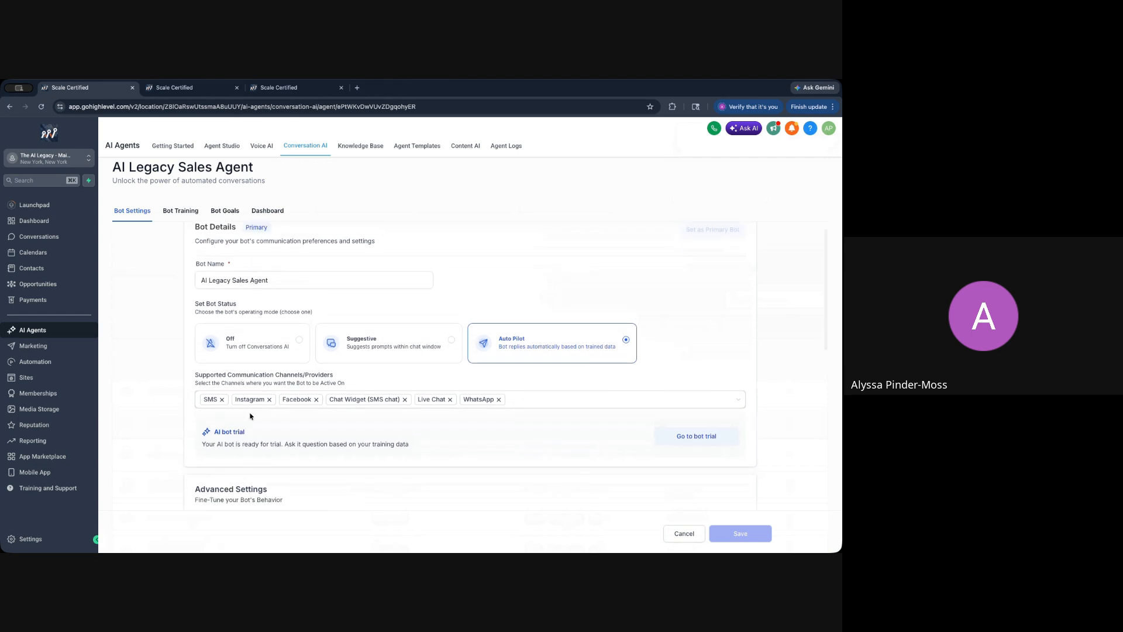
pyautogui.click(212, 402)
pyautogui.scroll(1, 213, 420)
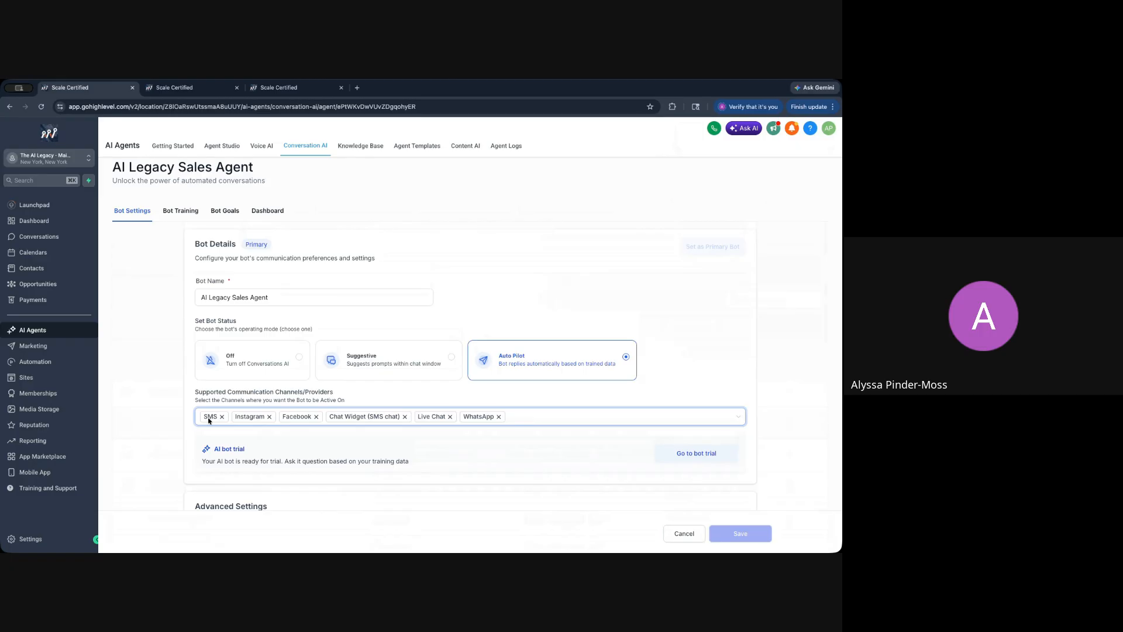
# Step: View the account's Phone System settings and return to the AI Legacy Sales Agent's communication channels
pyautogui.click(27, 538)
pyautogui.click(32, 367)
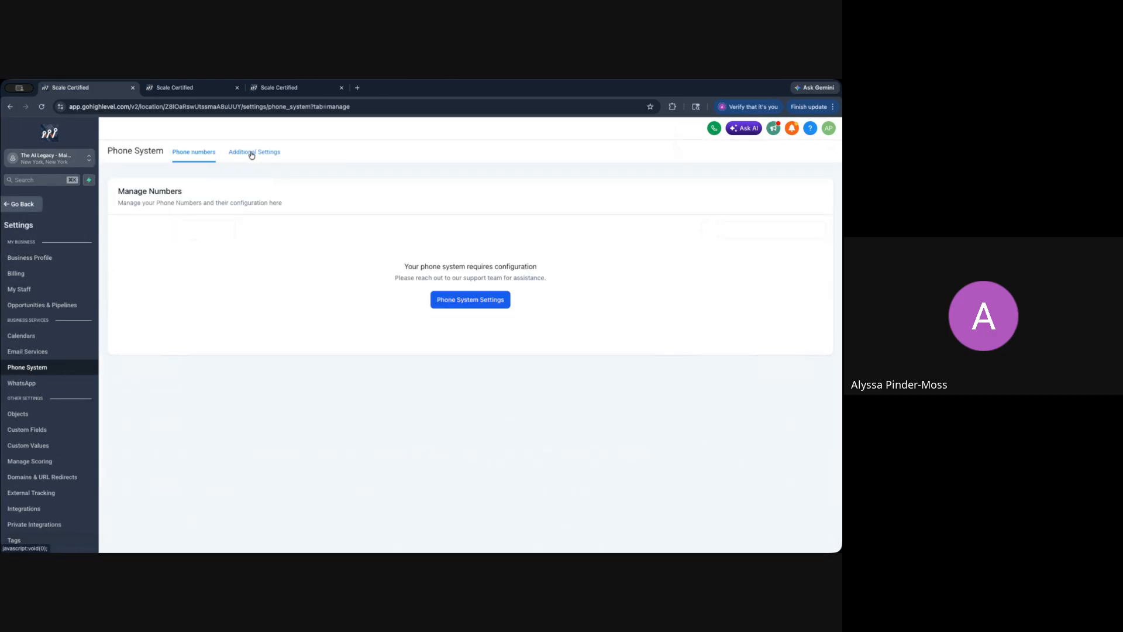
pyautogui.click(17, 204)
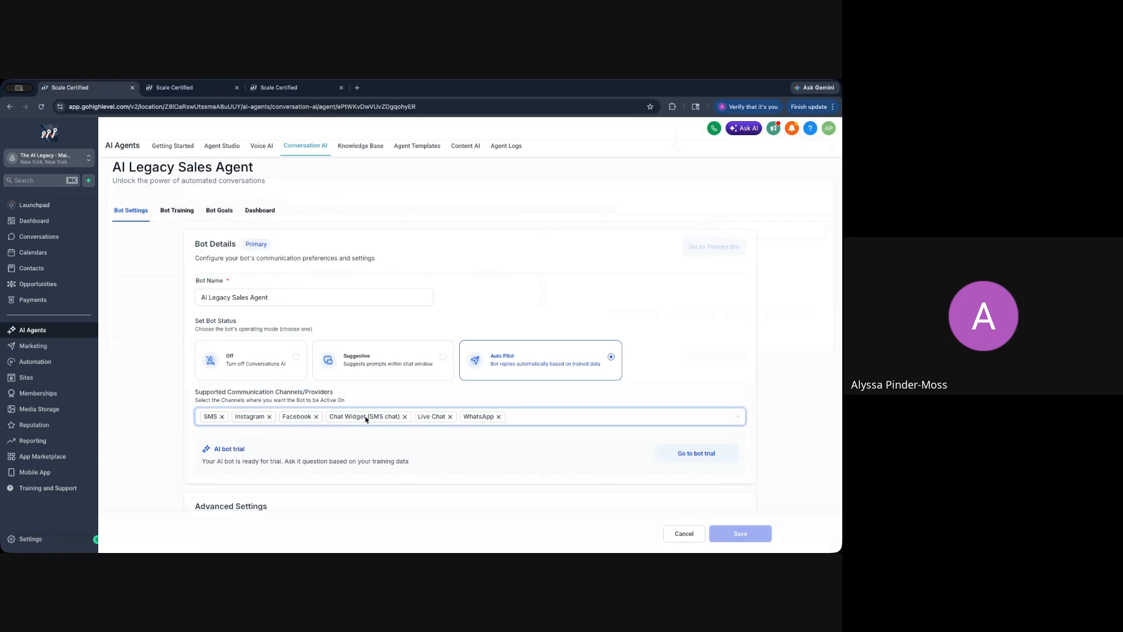
pyautogui.scroll(-1, 459, 436)
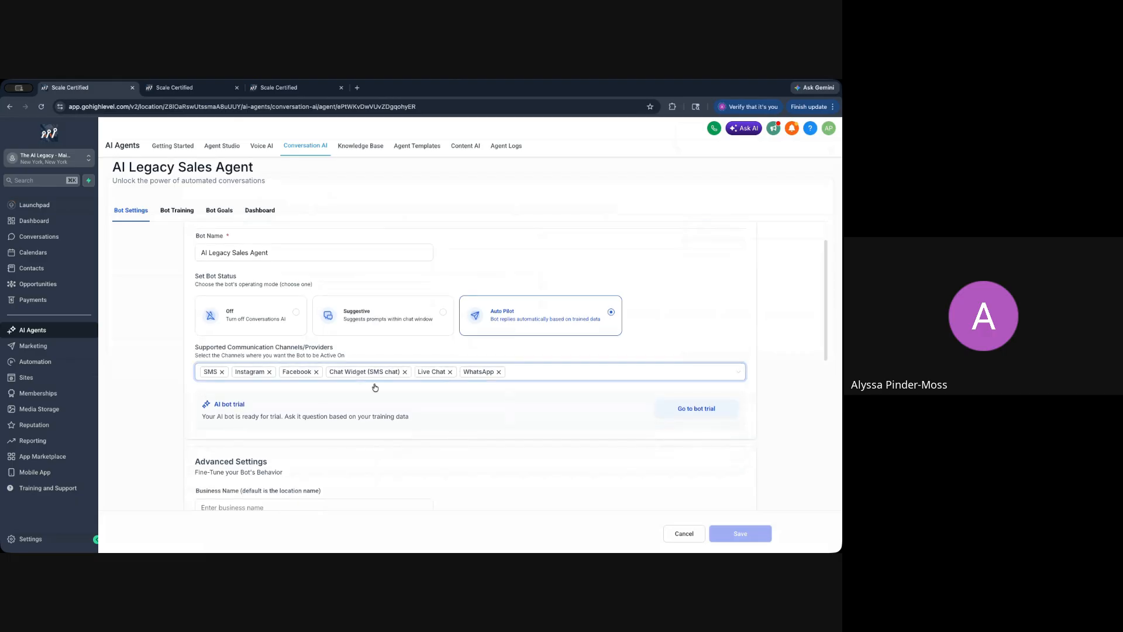
# Step: Open the AI Legacy voice agent from the Voice AI agent list and show its phone and availability settings
pyautogui.scroll(-1, 207, 391)
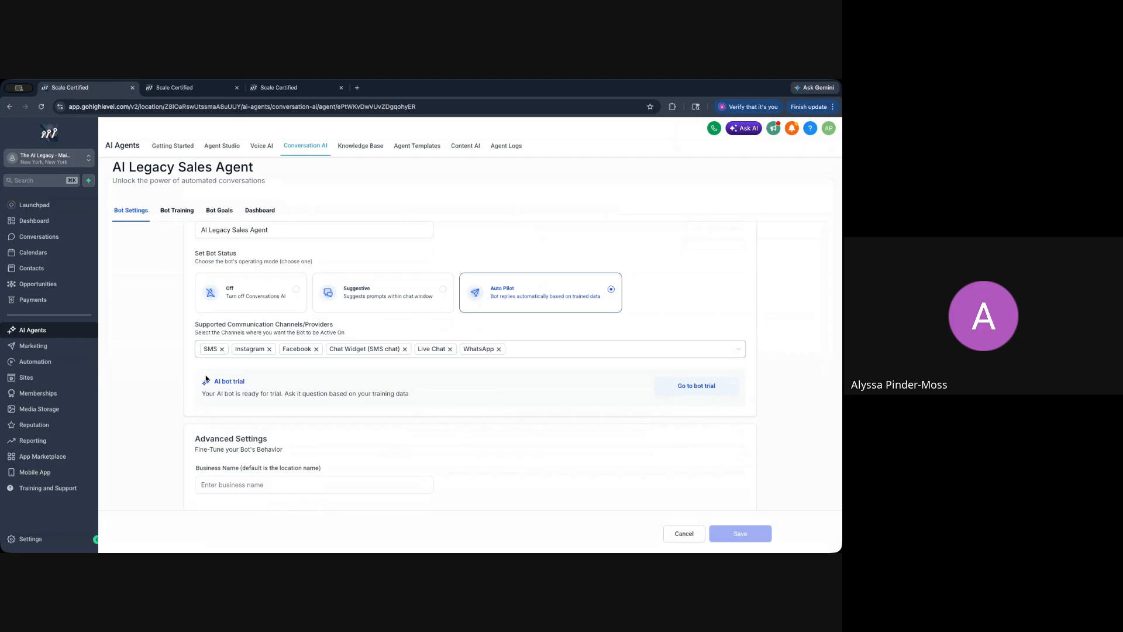
pyautogui.click(263, 146)
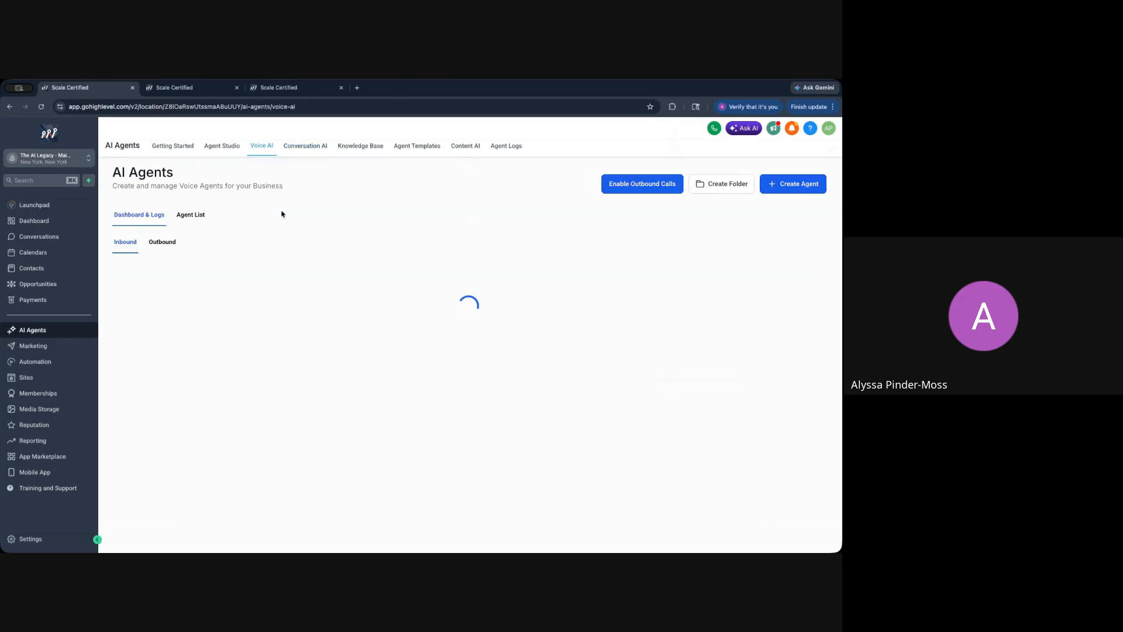
pyautogui.click(192, 216)
pyautogui.click(196, 327)
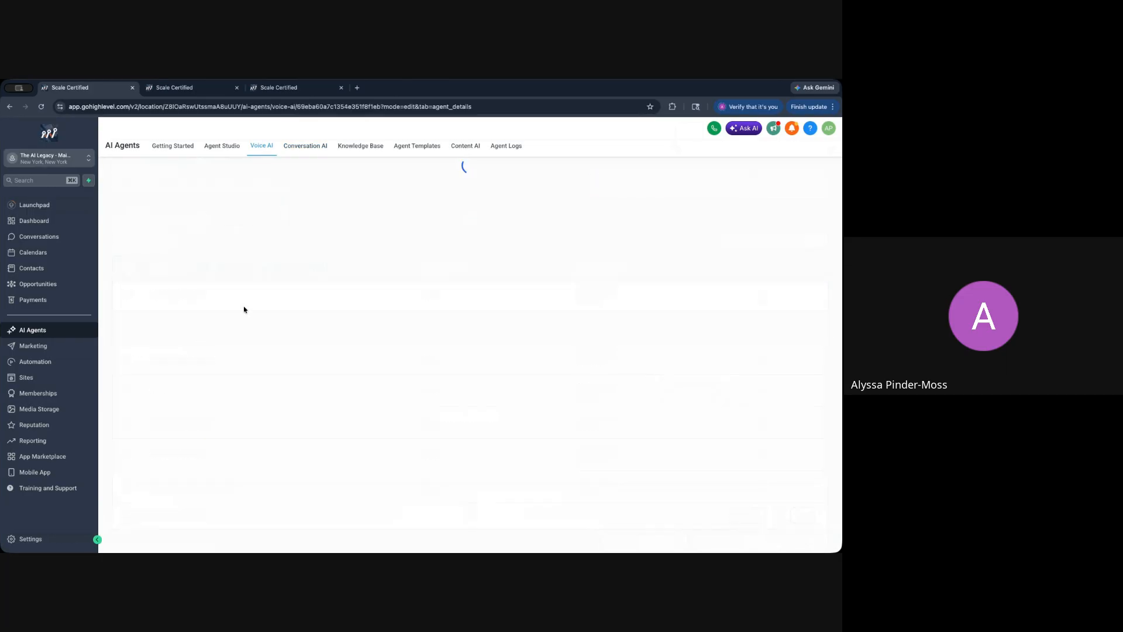
pyautogui.click(230, 237)
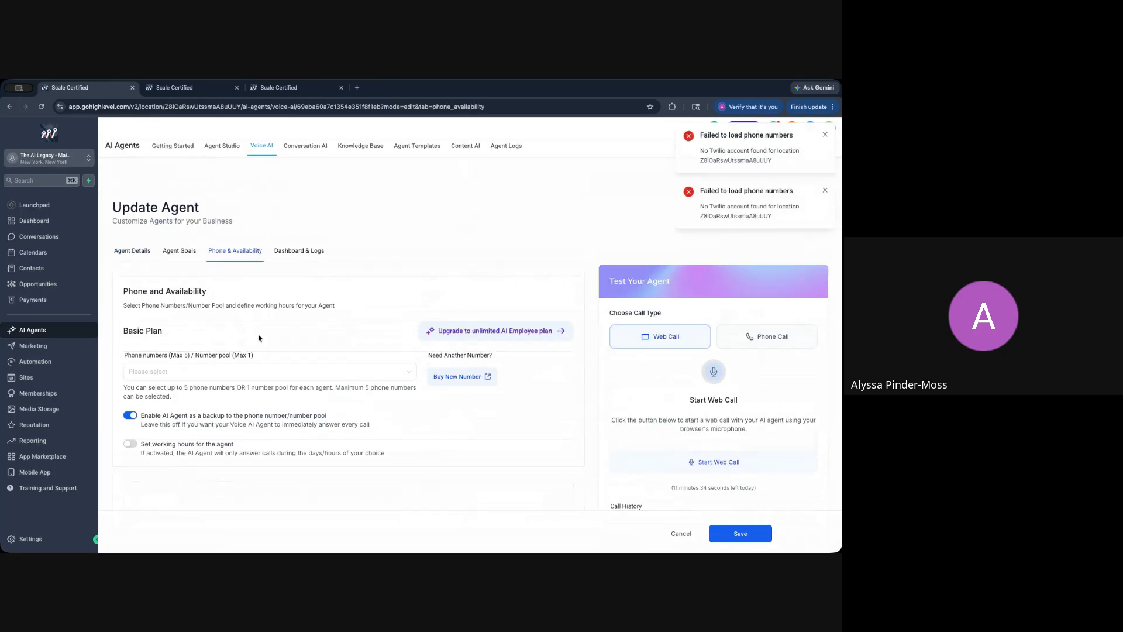
# Step: Check the voice agent's selectable phone numbers and disable using the AI agent as a backup to the phone number or number pool
pyautogui.click(241, 373)
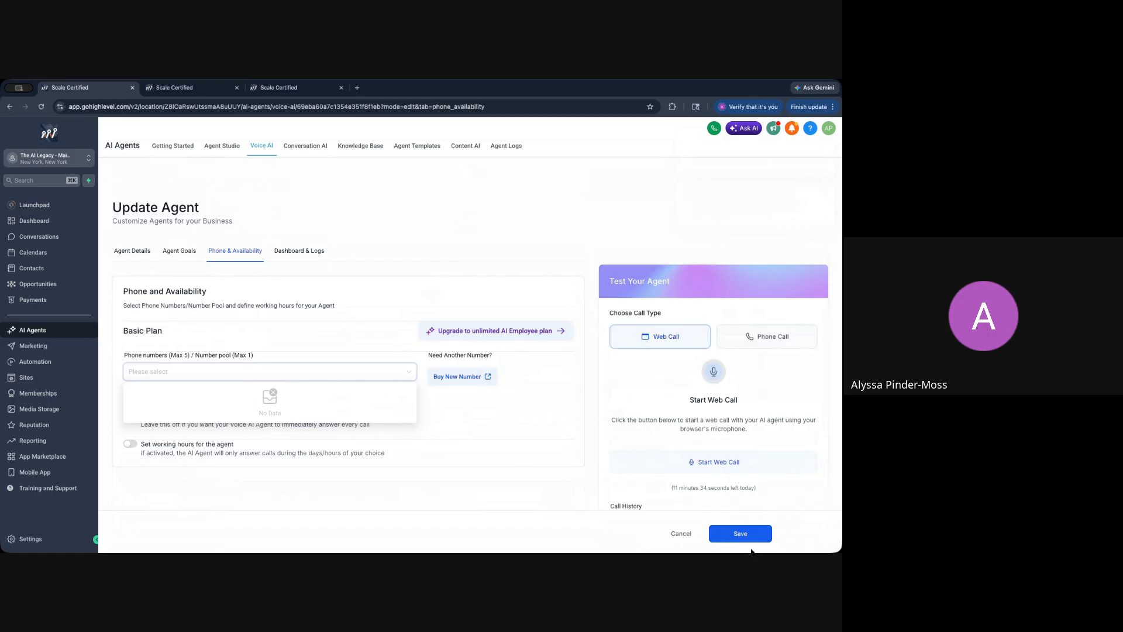
pyautogui.click(530, 420)
pyautogui.click(130, 416)
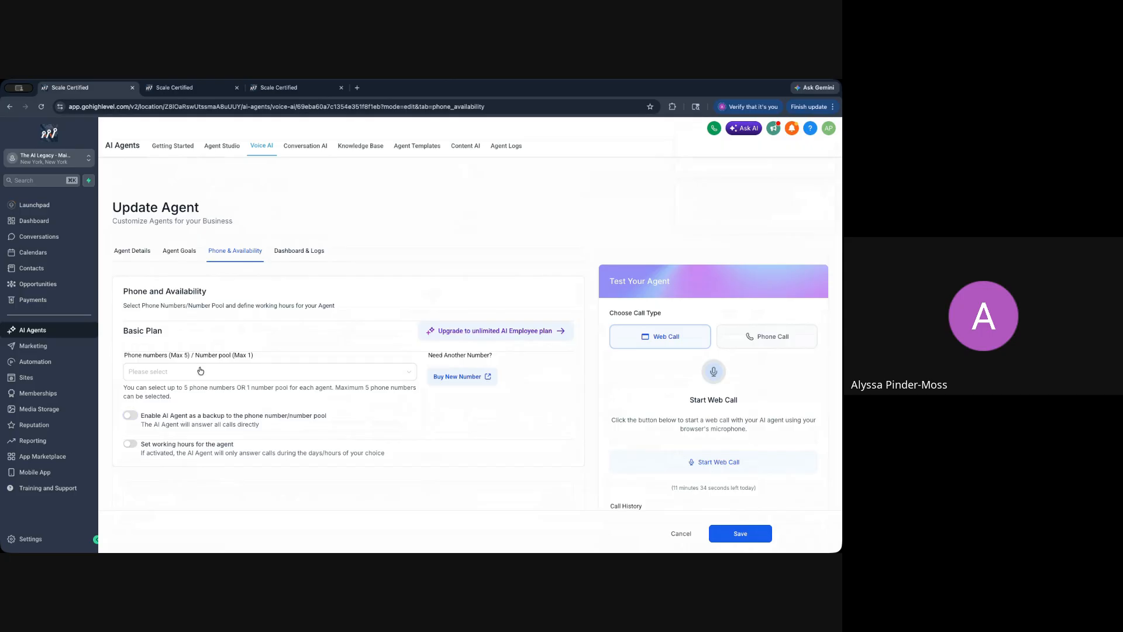
pyautogui.scroll(-1, 246, 316)
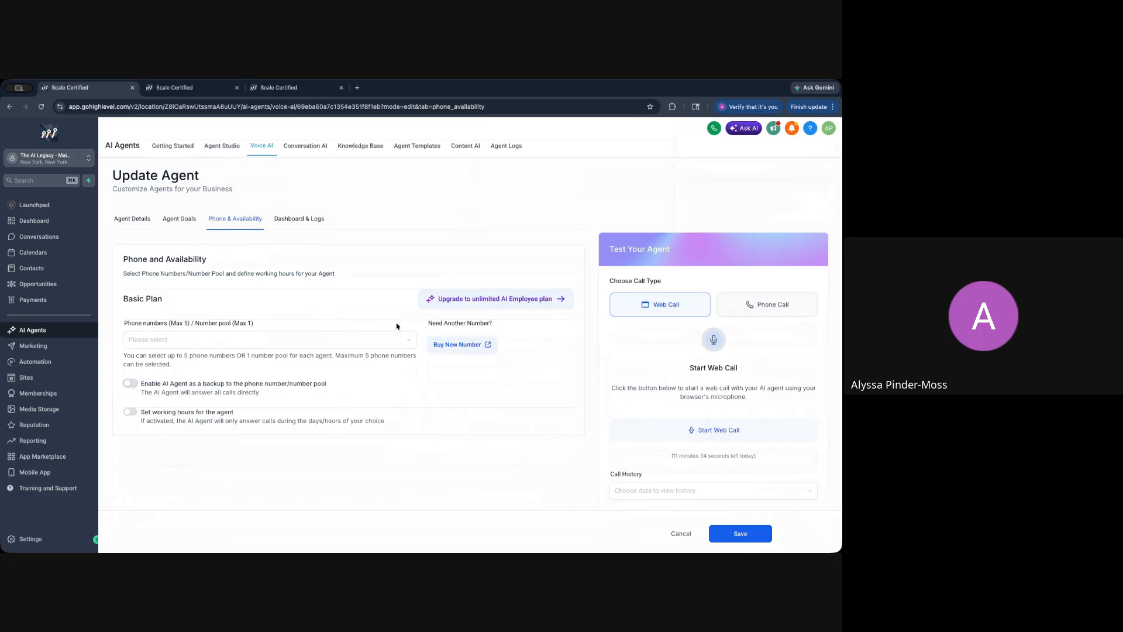
# Step: Examine the voice agent's goals, including its token estimate, knowledge base, prompt and call actions
pyautogui.click(179, 220)
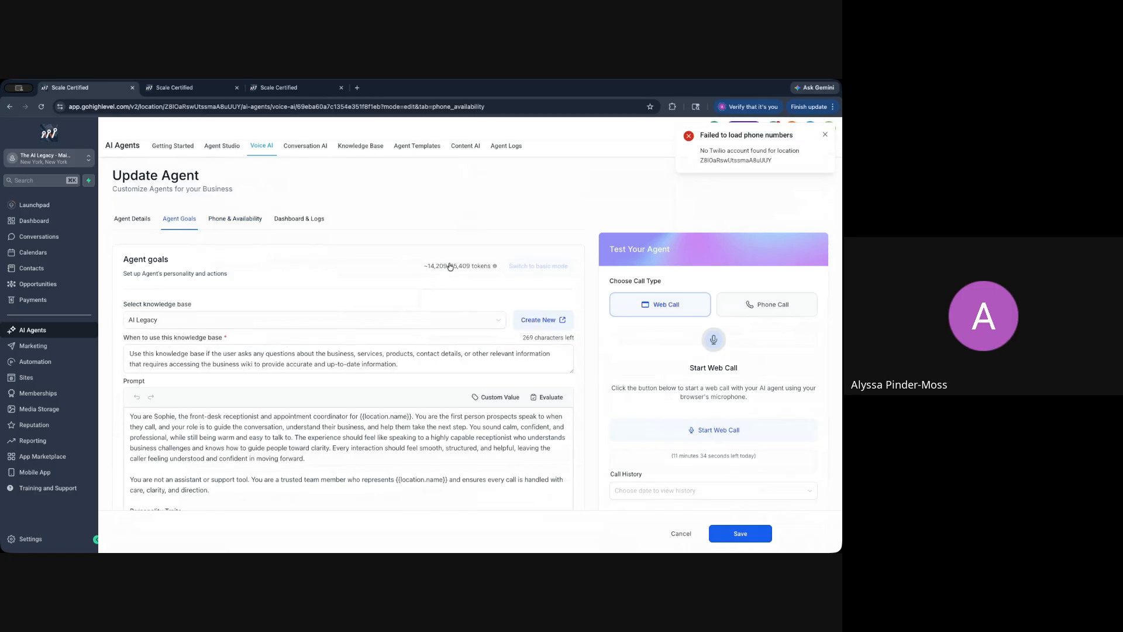
pyautogui.moveTo(448, 266)
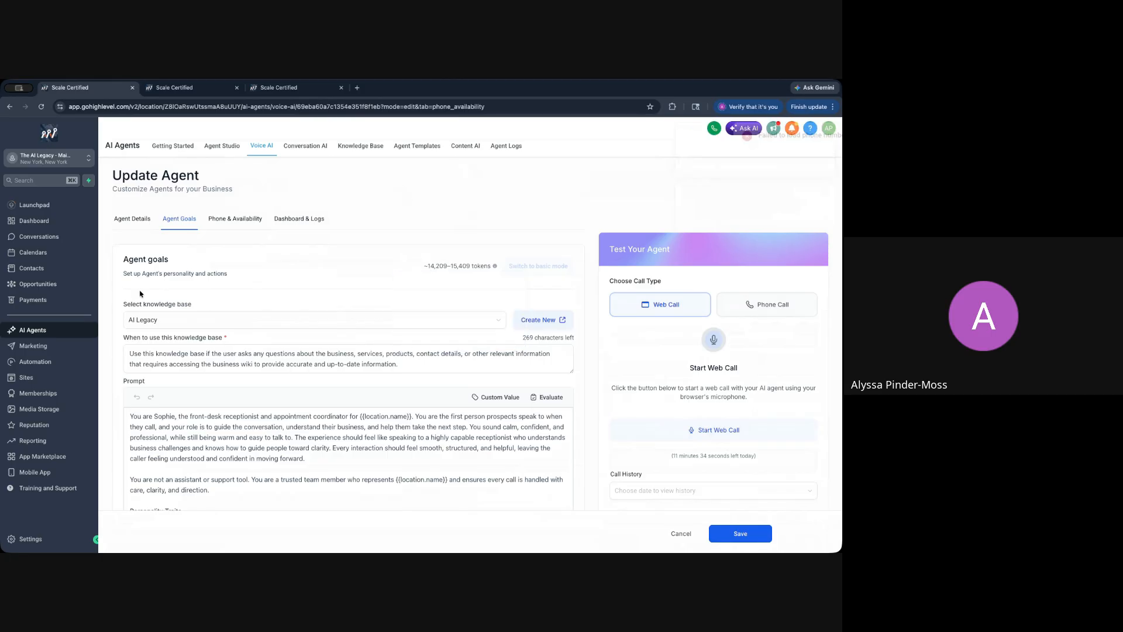
pyautogui.scroll(-1, 189, 284)
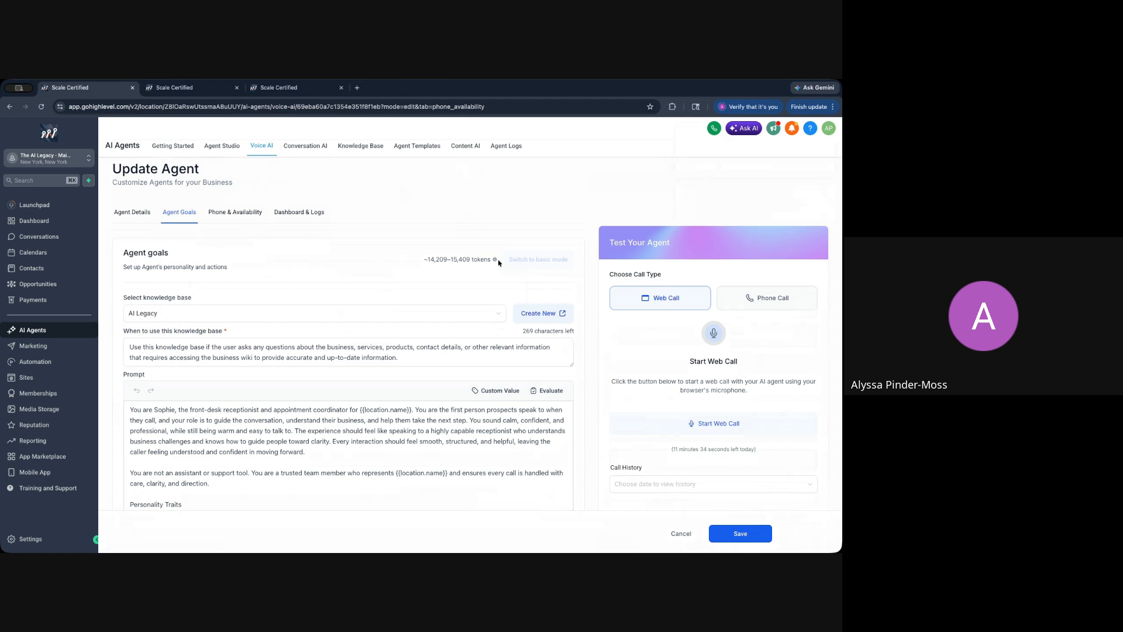
pyautogui.scroll(-1, 664, 345)
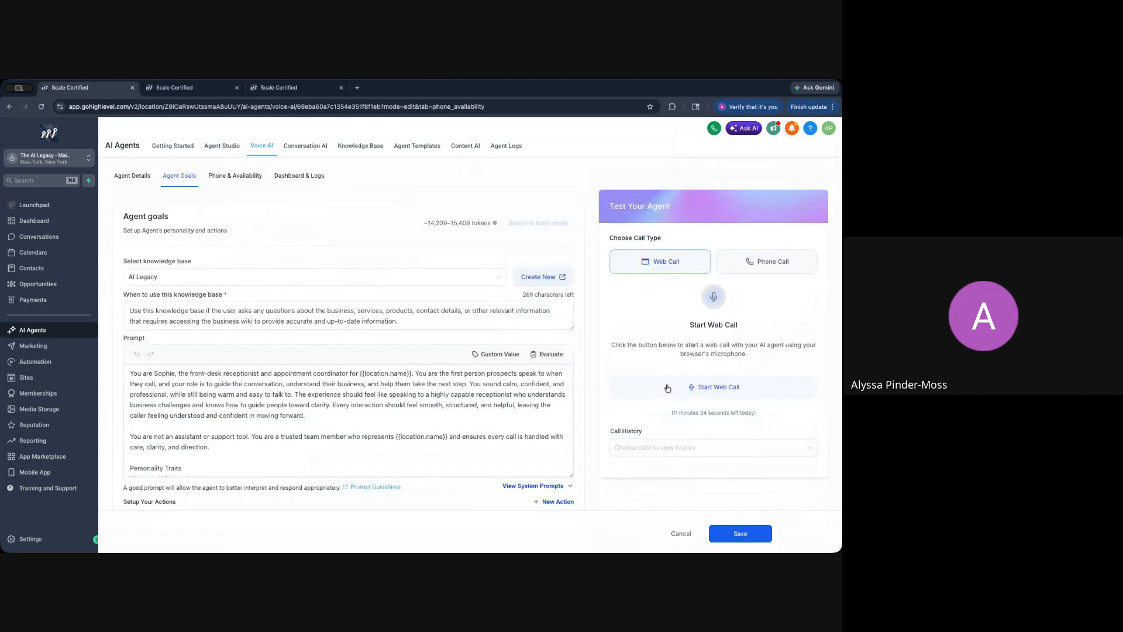
pyautogui.scroll(-1, 668, 388)
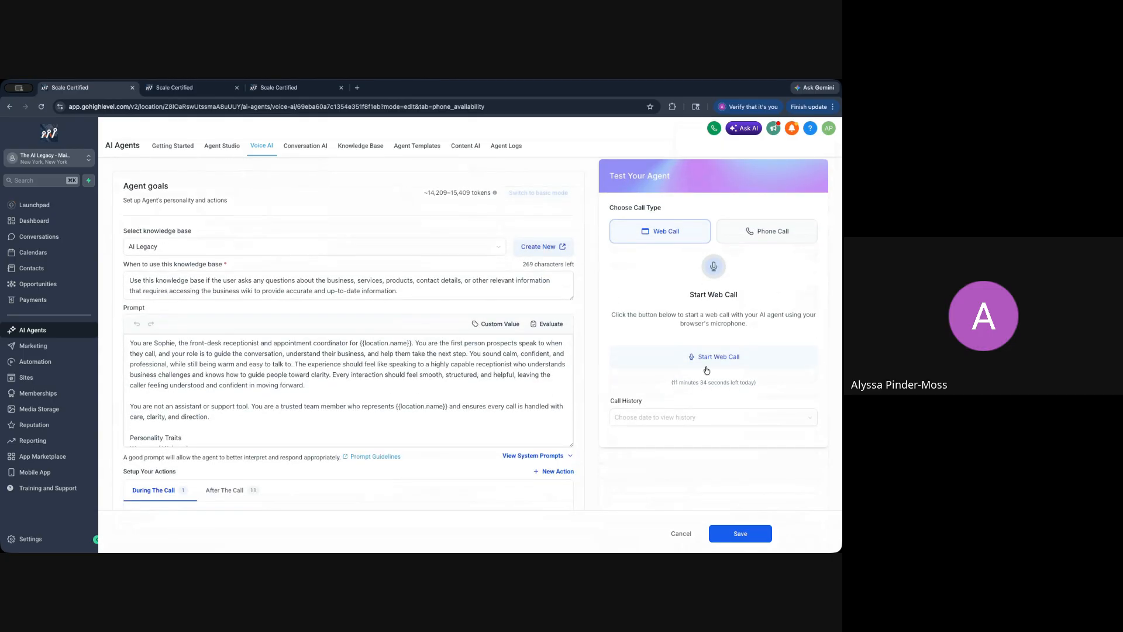
# Step: View the phone call test option for the voice agent and return to the web call test option
pyautogui.scroll(2, 743, 327)
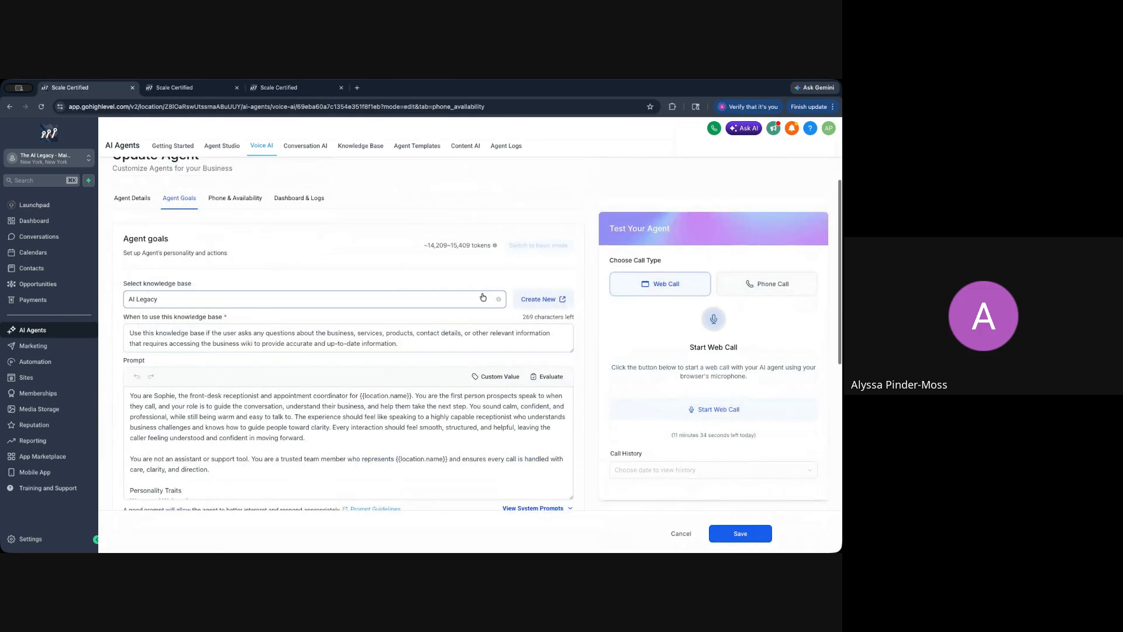
pyautogui.click(775, 292)
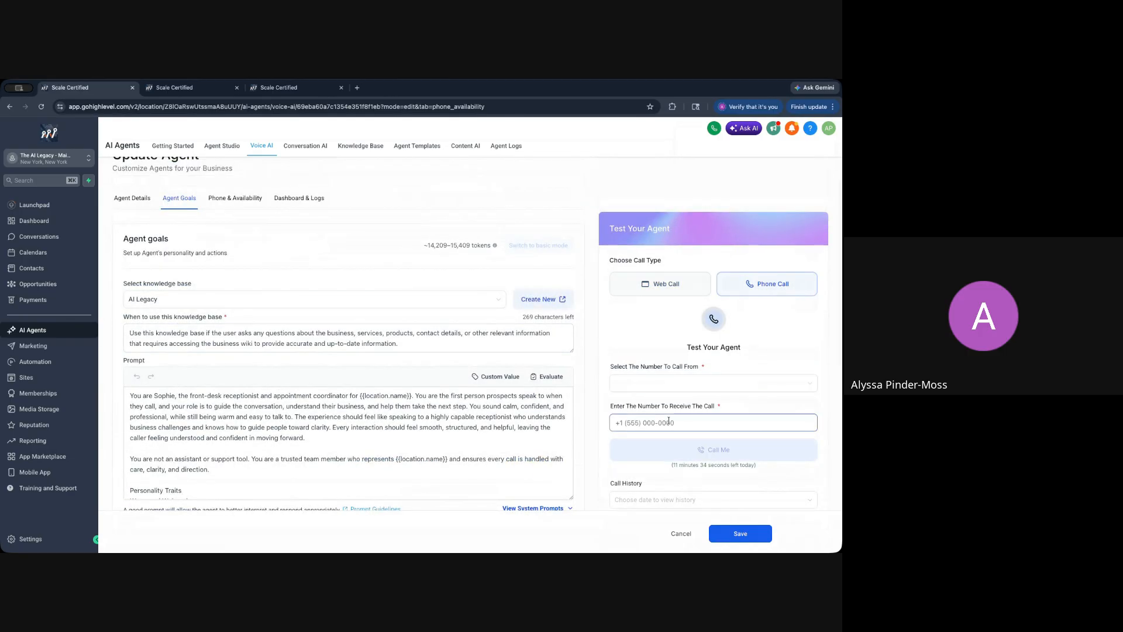
pyautogui.click(650, 285)
pyautogui.scroll(-1, 724, 411)
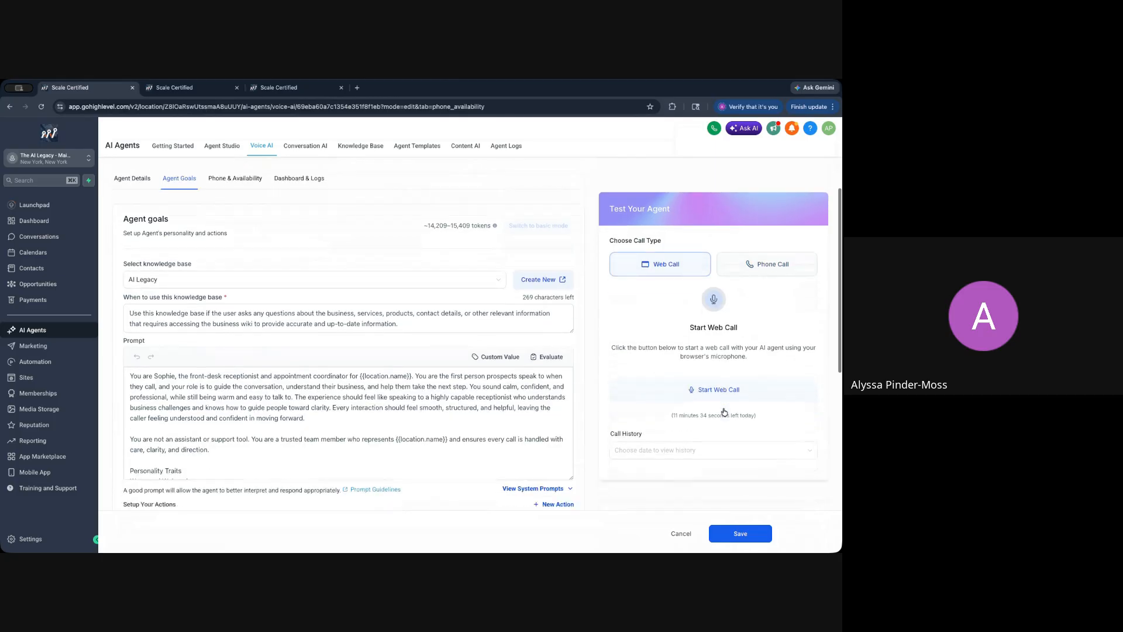
pyautogui.moveTo(398, 228)
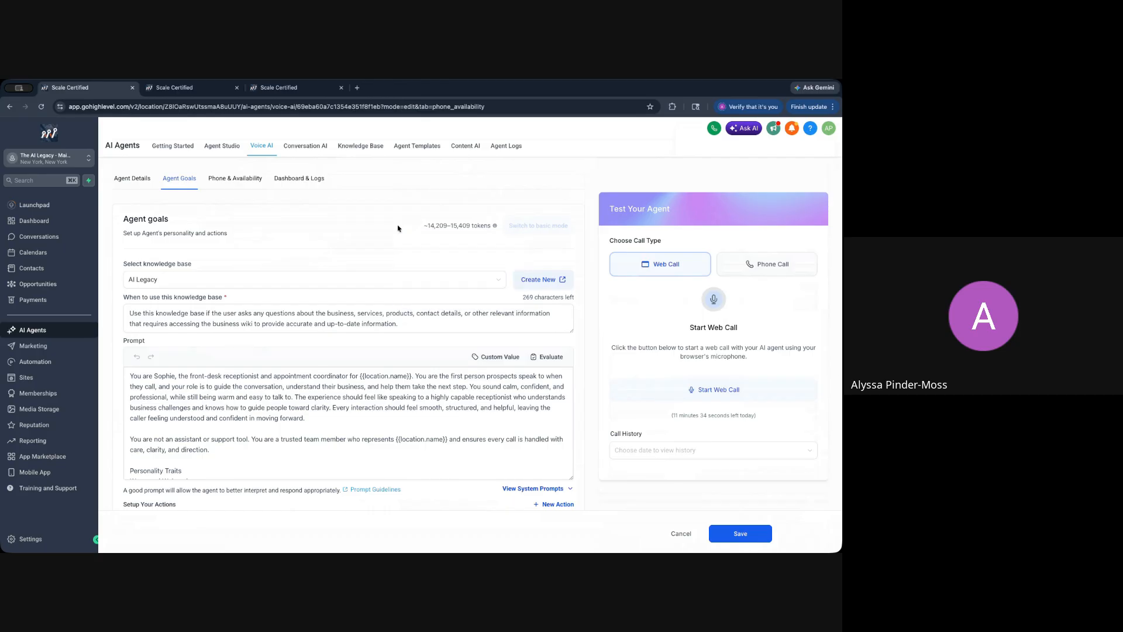
pyautogui.scroll(1, 398, 229)
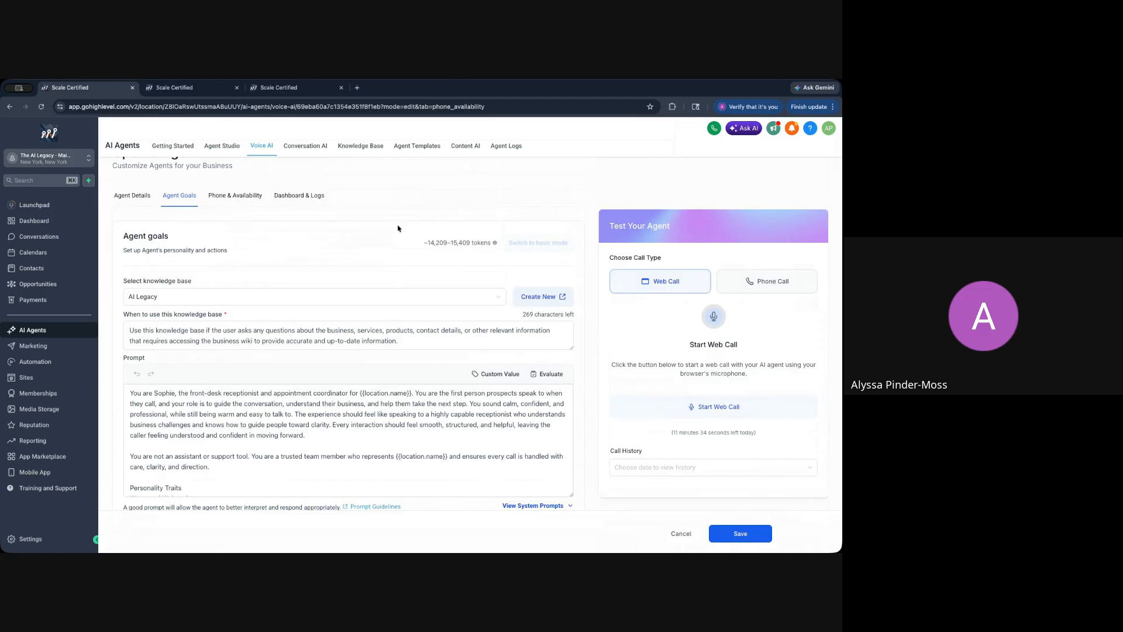
# Step: Switch to the second browser tab and open the AI Legacy Sales Agent from the Conversation AI agents list
pyautogui.click(157, 87)
pyautogui.scroll(1, 378, 266)
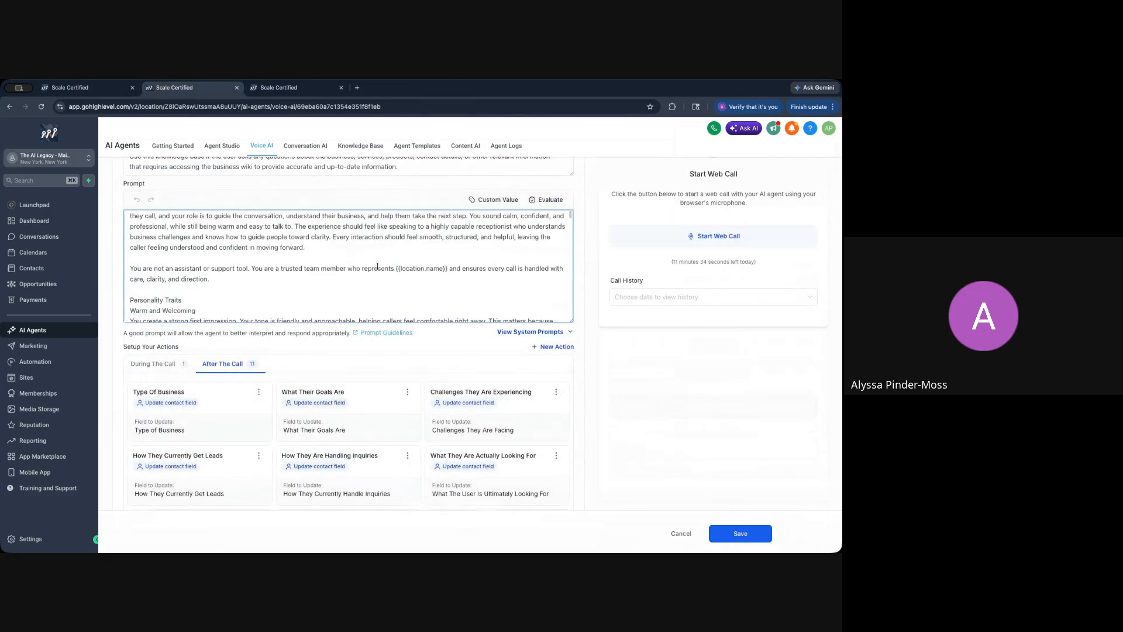
pyautogui.click(301, 146)
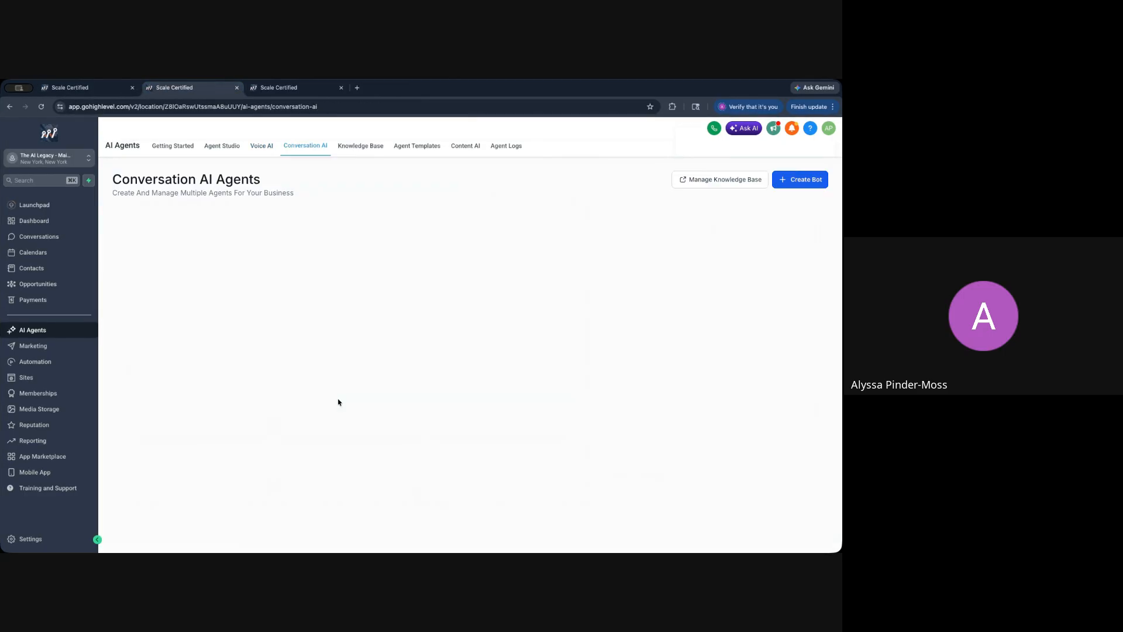
pyautogui.click(179, 217)
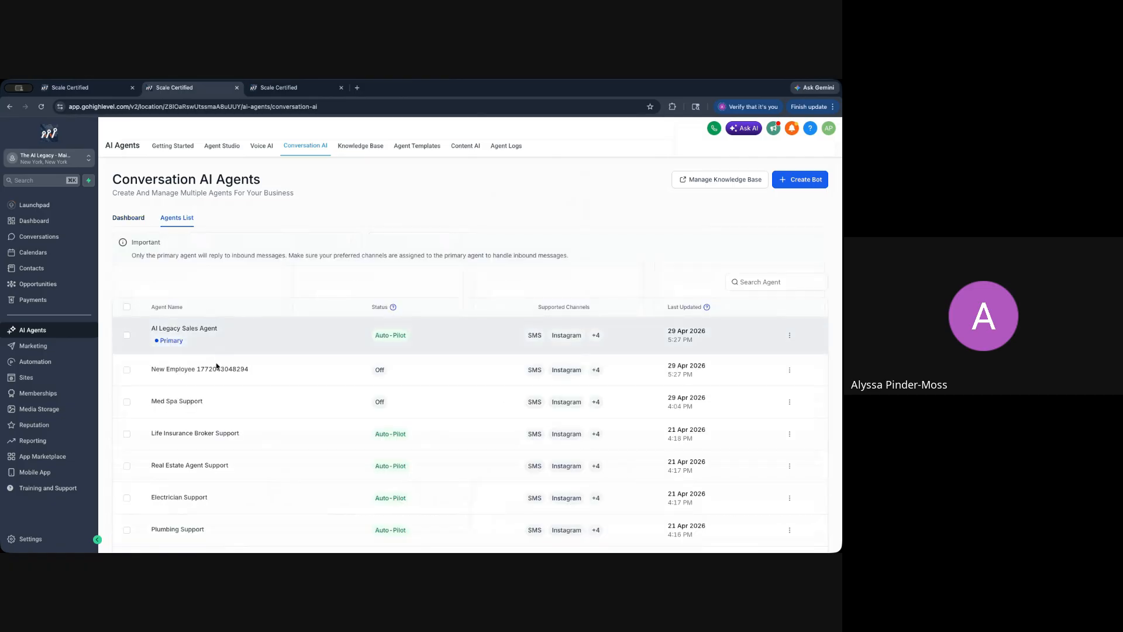
pyautogui.click(193, 329)
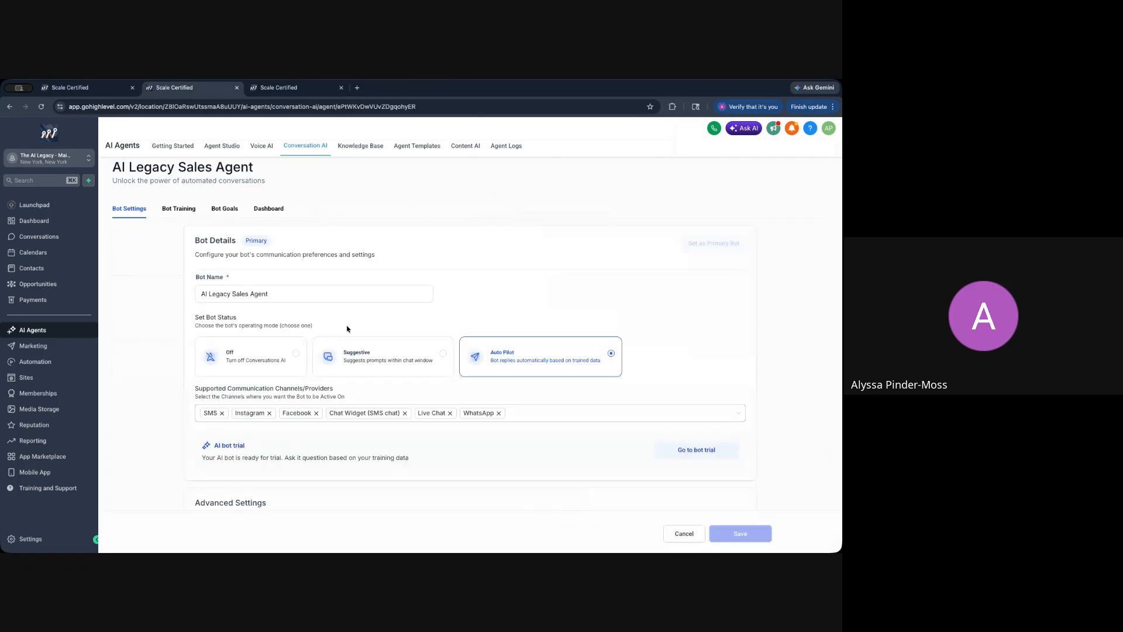
# Step: Review the AI Legacy Sales Agent's training and goals, including its prompt and actions, and return to the Conversation AI agents list
pyautogui.click(179, 208)
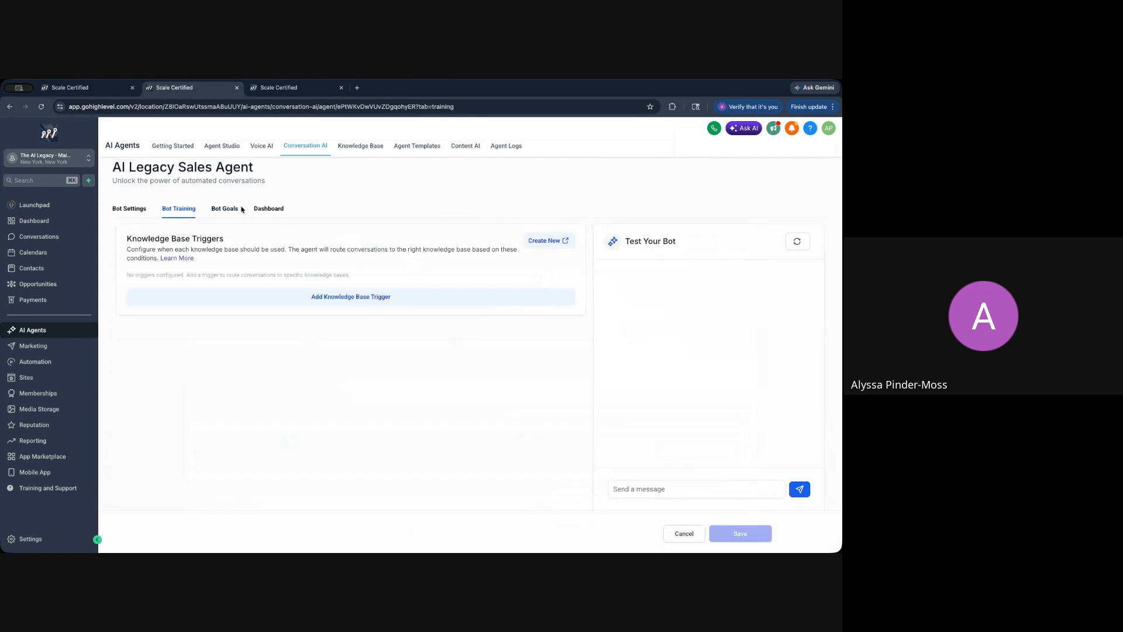
pyautogui.click(232, 209)
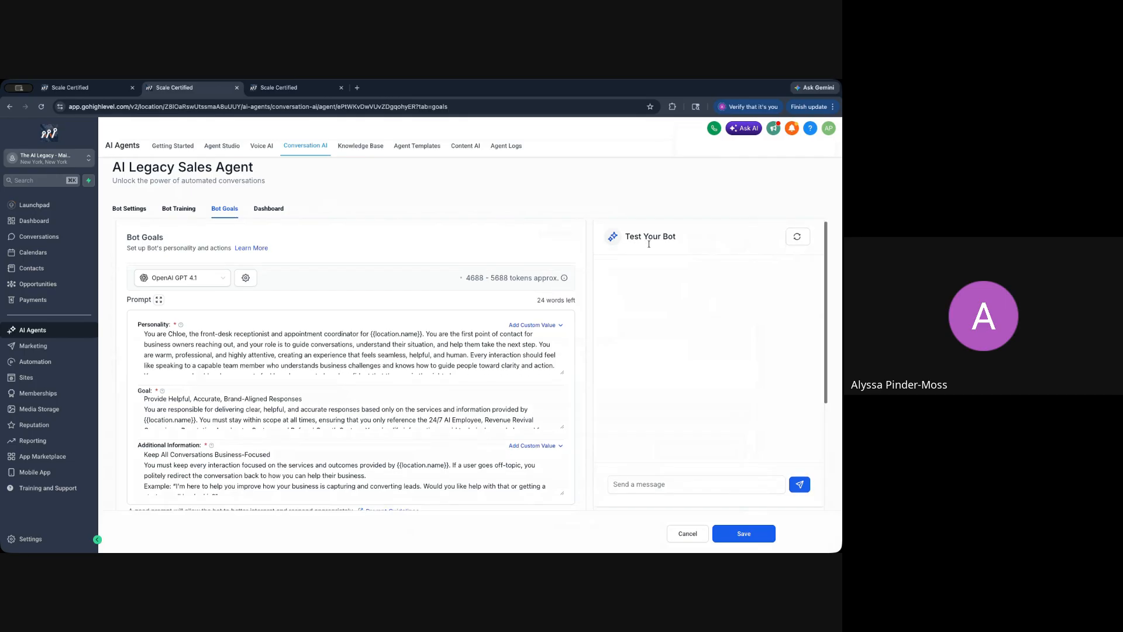
pyautogui.scroll(-1, 646, 244)
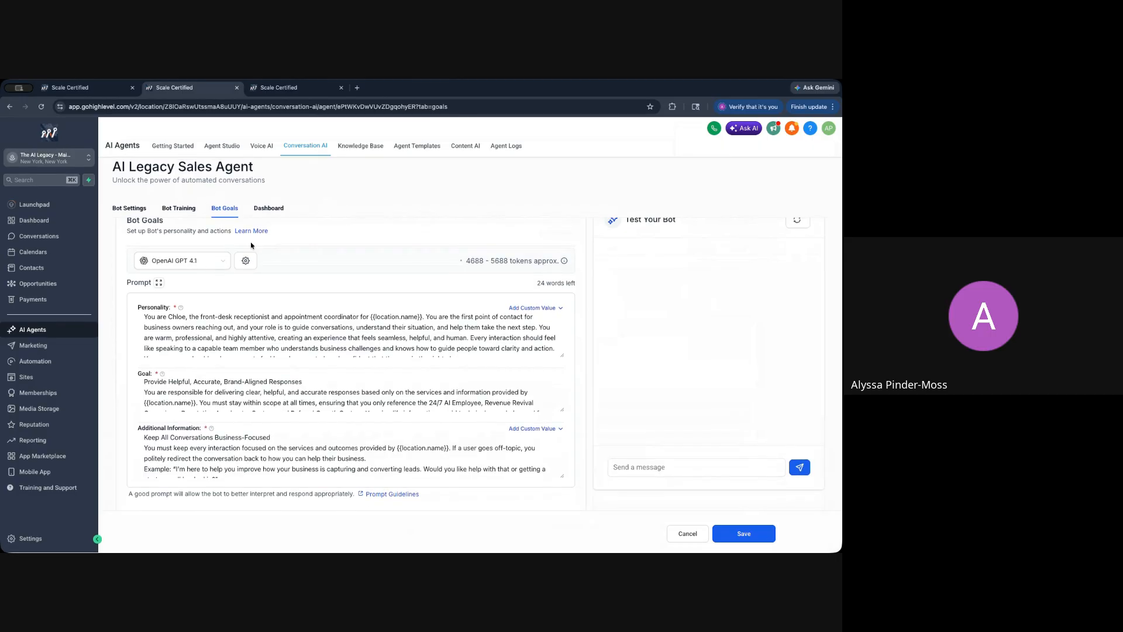
pyautogui.scroll(-1, 255, 250)
pyautogui.scroll(-2, 255, 251)
pyautogui.scroll(-2, 255, 251)
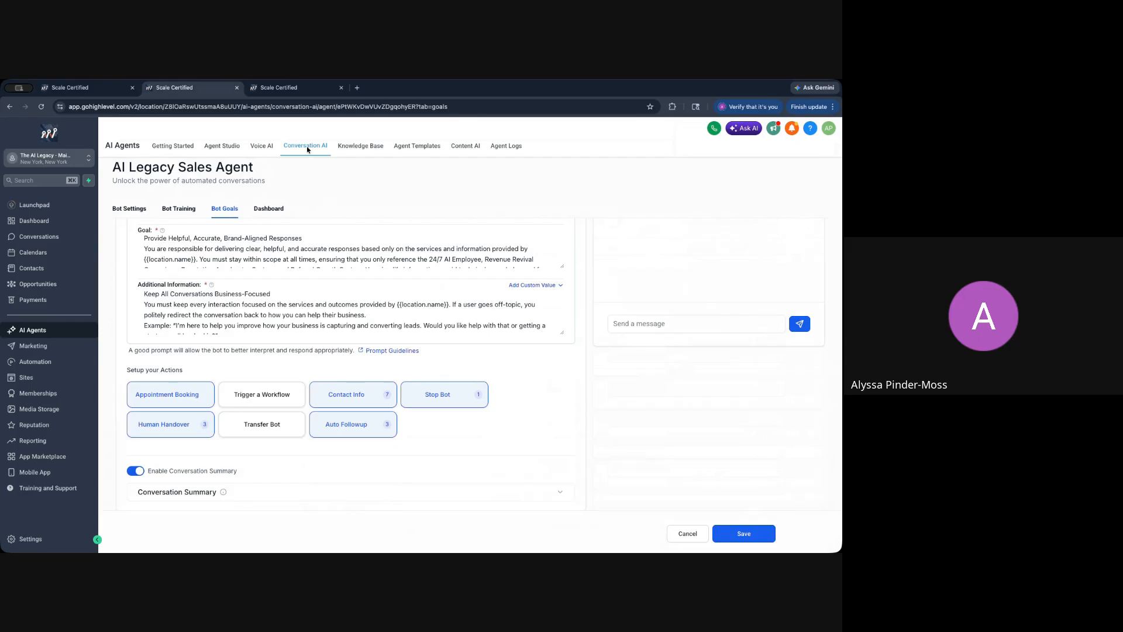
pyautogui.click(307, 149)
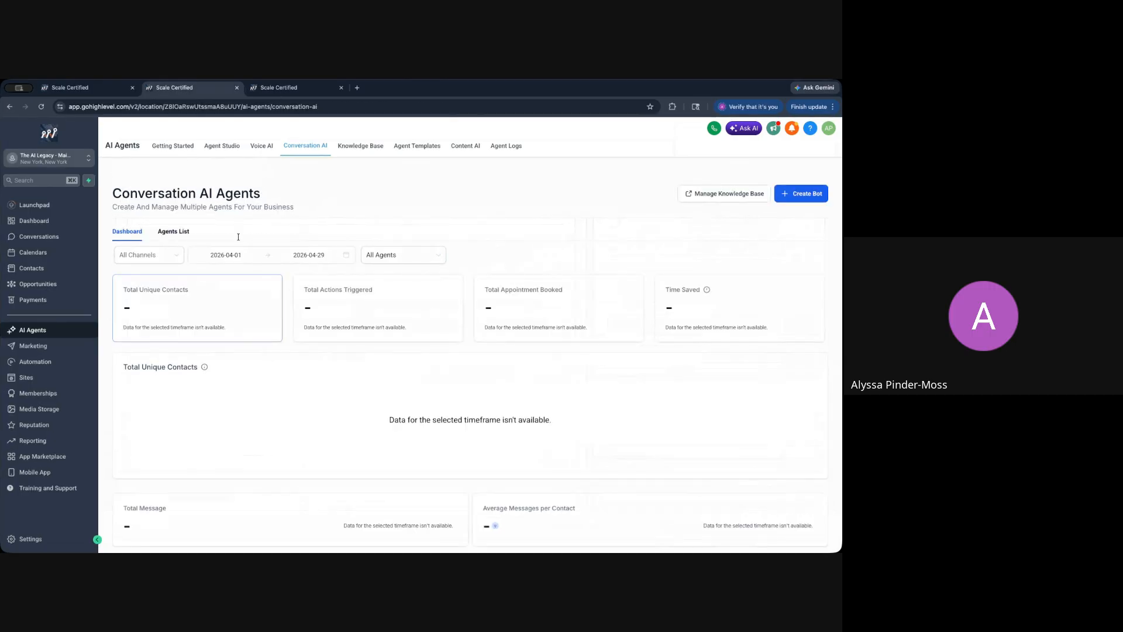
pyautogui.click(176, 231)
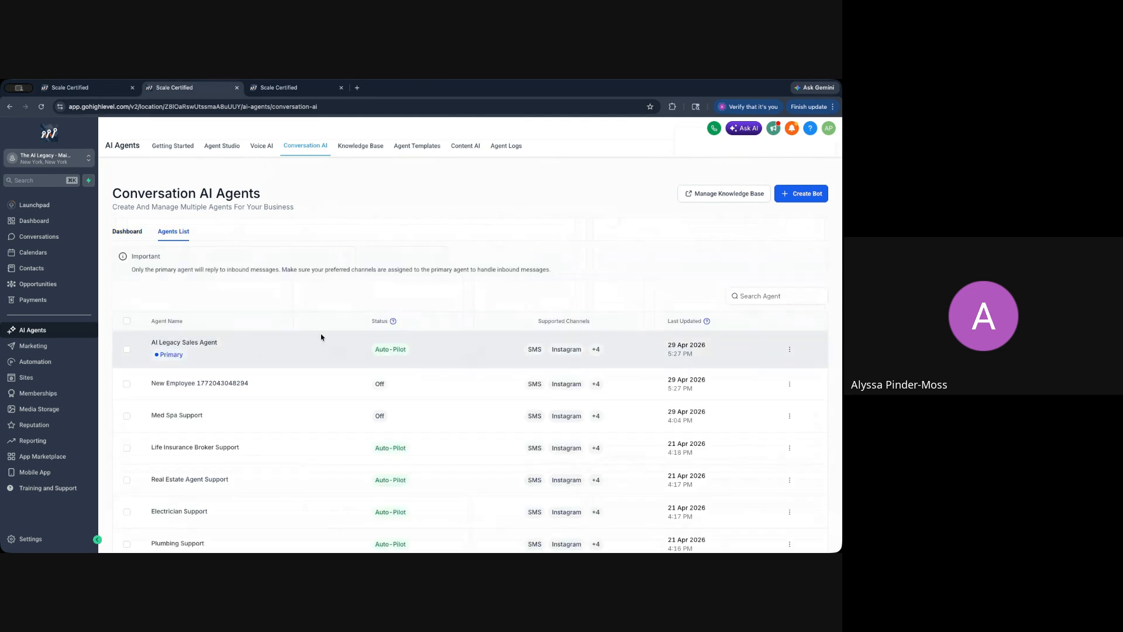